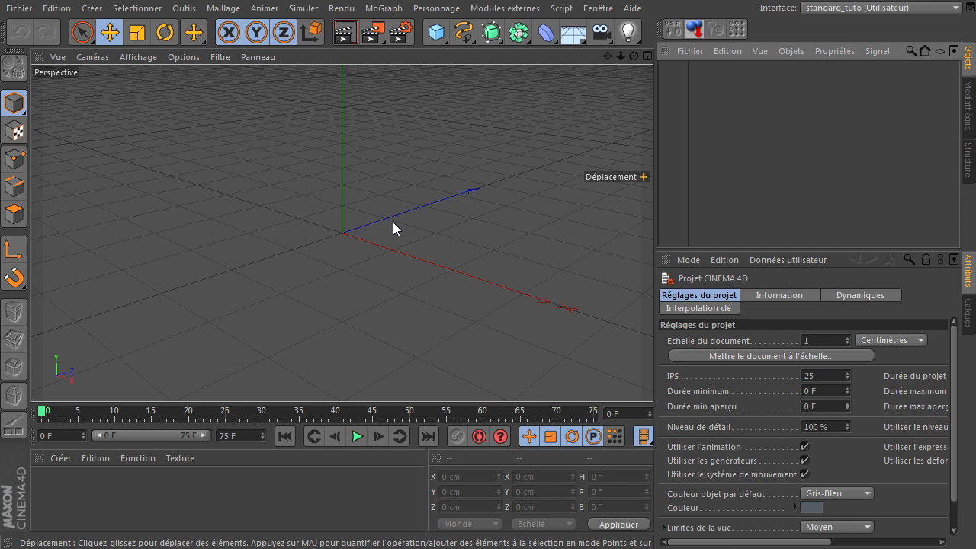
Add a null object to the scene and rename it xpresso.
click(379, 227)
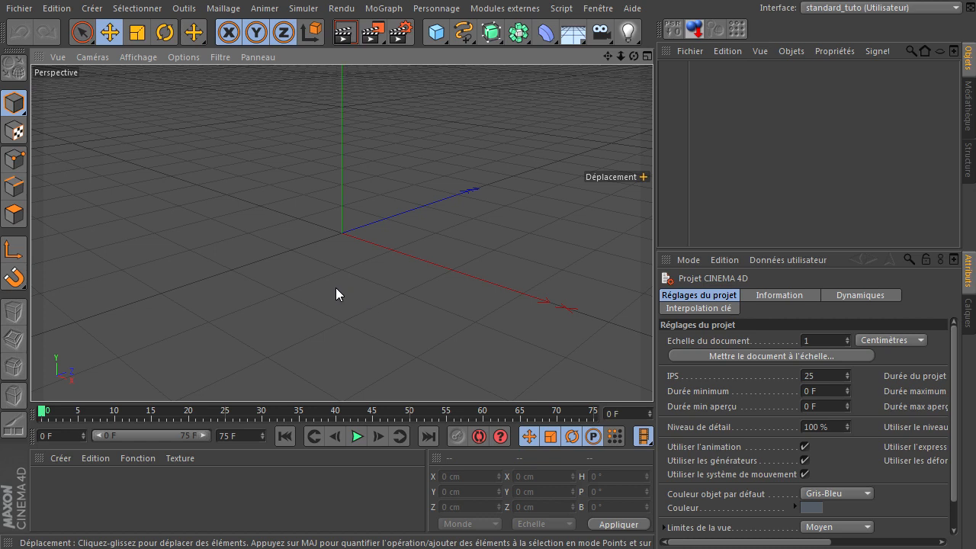
click(436, 32)
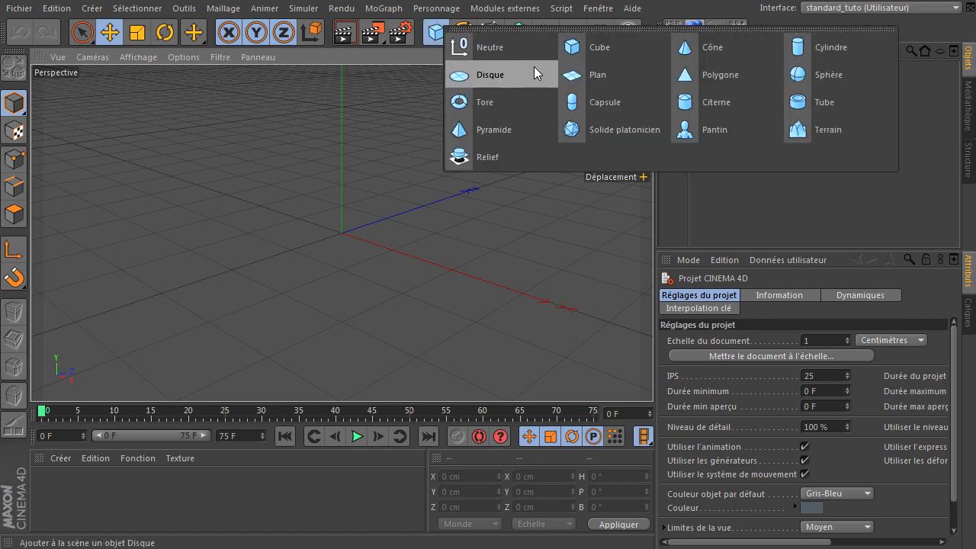
click(467, 49)
double_click(684, 70)
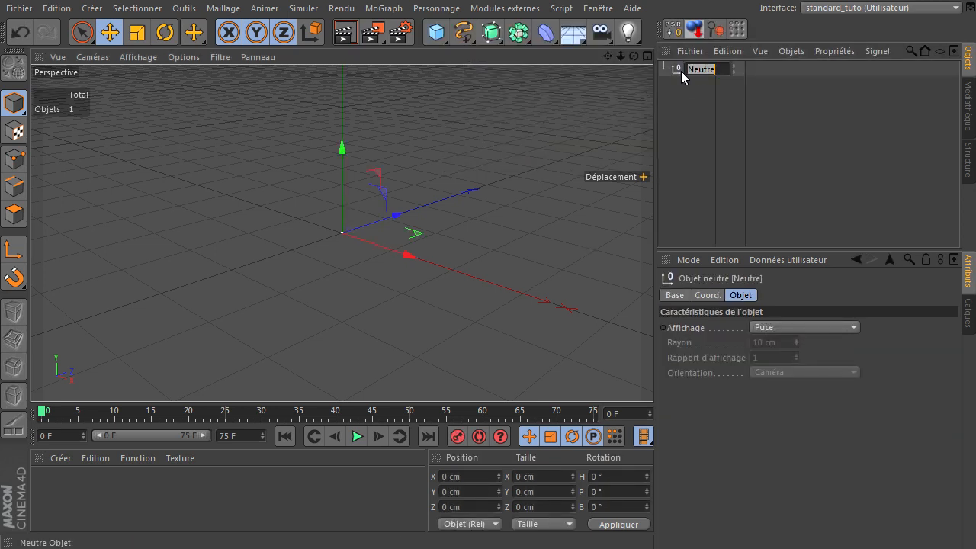
text(xpresso)
key(Return)
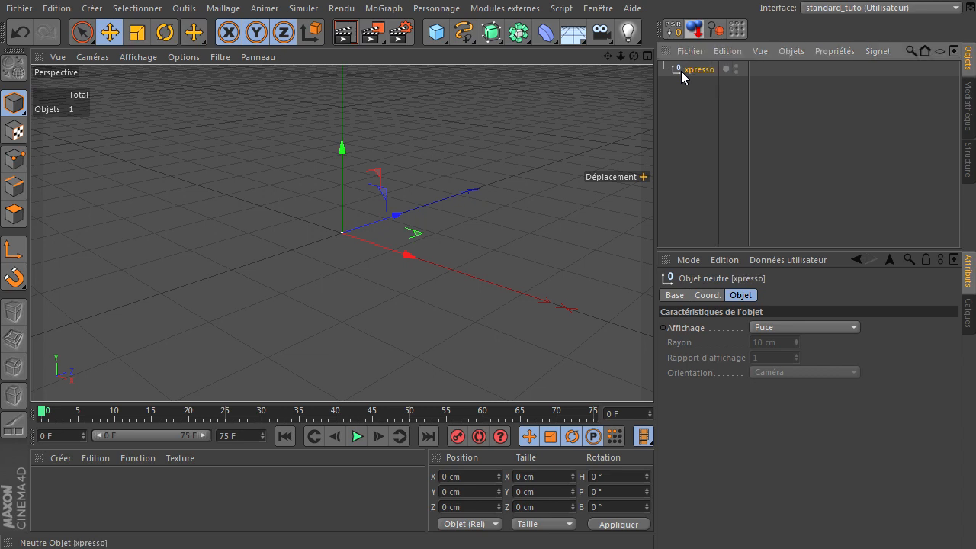
Attach an XPresso tag to the xpresso null and reposition its node editor window.
right_click(682, 71)
mouse_move(737, 80)
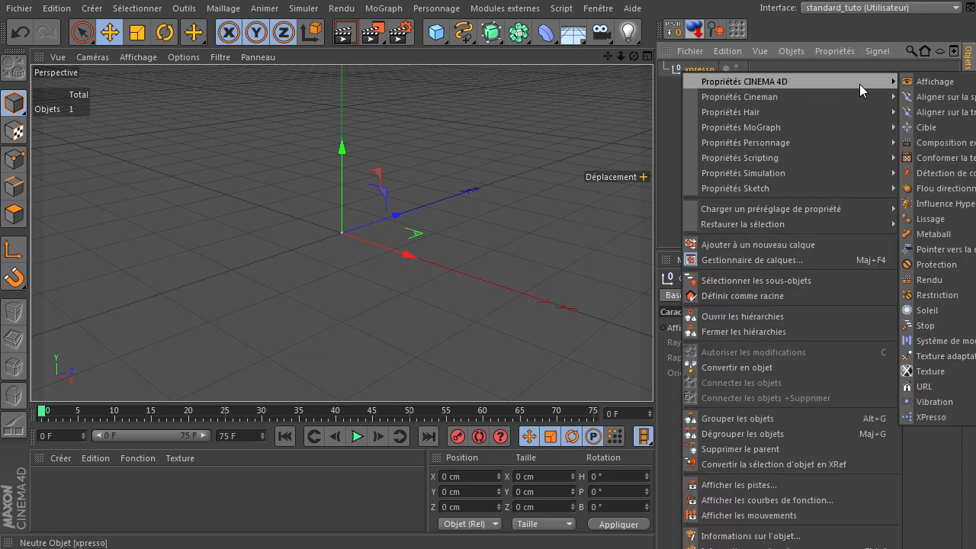
click(937, 416)
drag(600, 87, 512, 63)
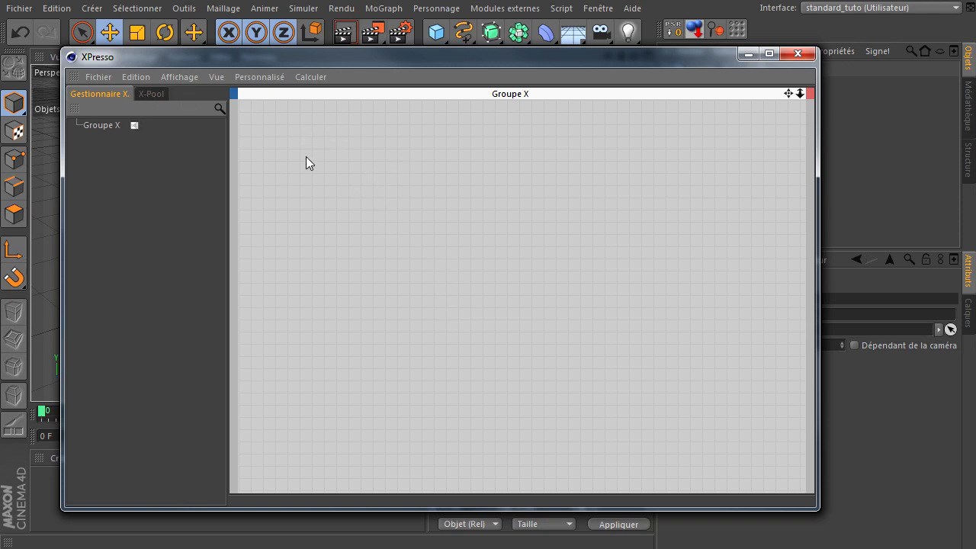
Look through the categories offered for a new XPresso node, including Thinking Particles.
right_click(324, 132)
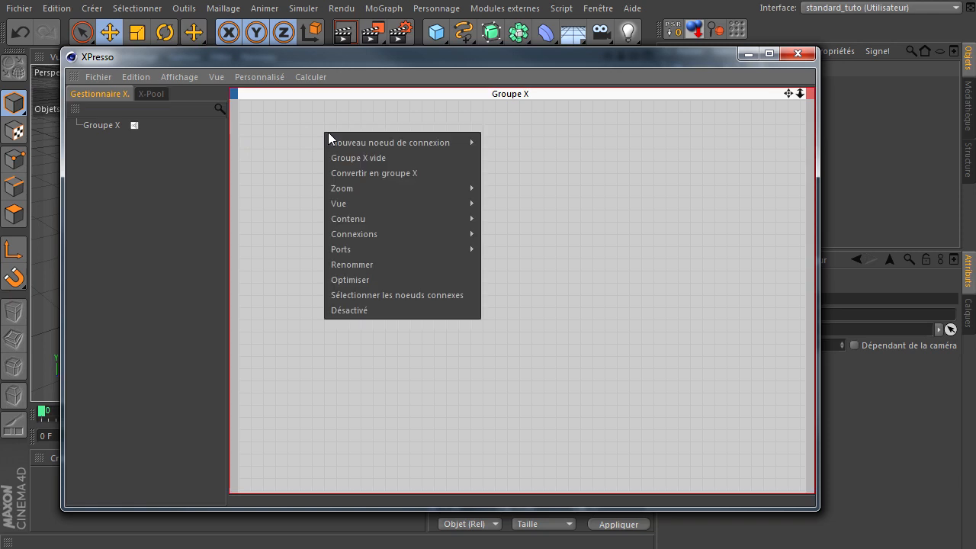
mouse_move(363, 136)
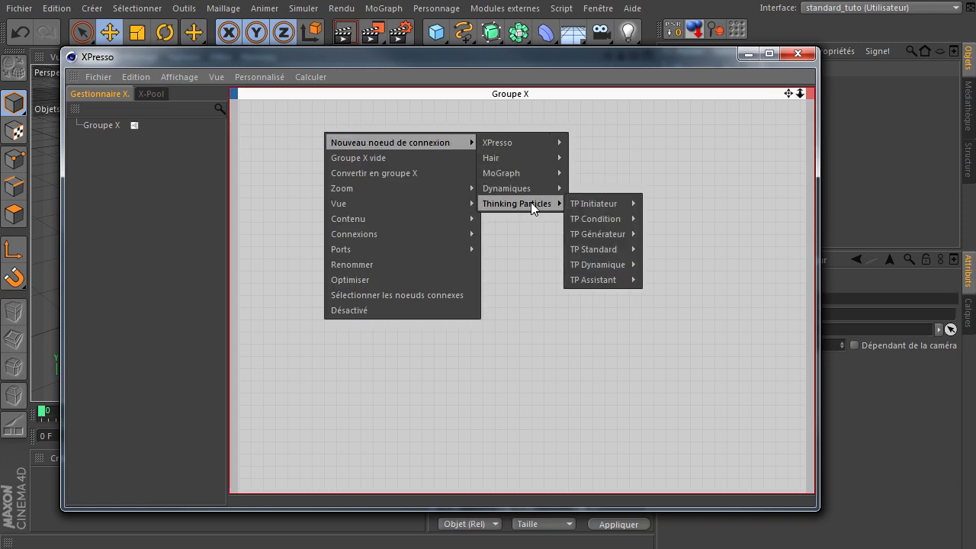
mouse_move(529, 157)
mouse_move(530, 140)
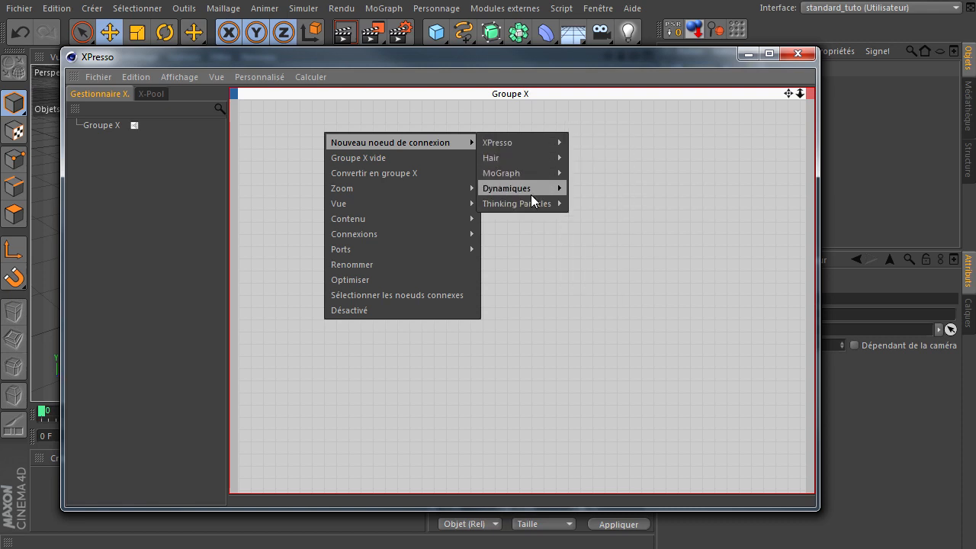
mouse_move(532, 206)
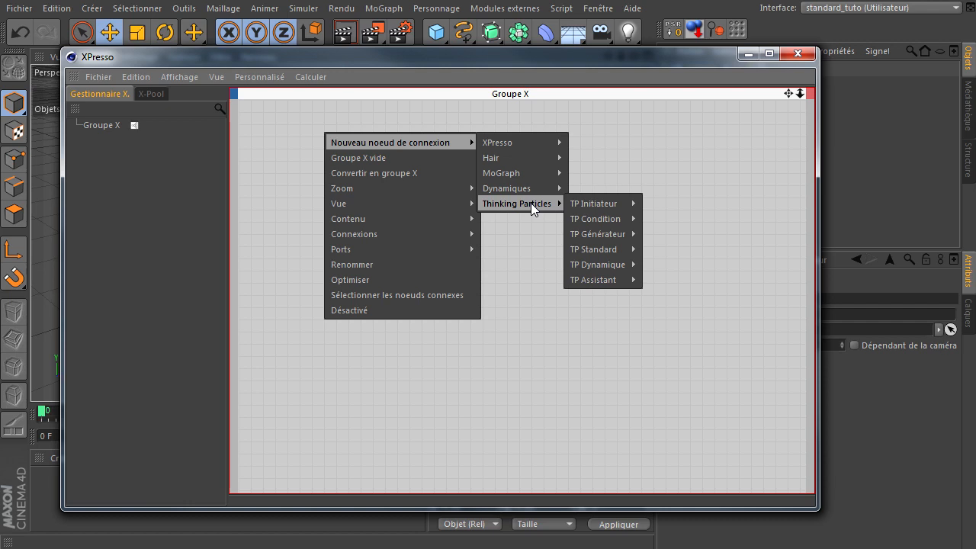
click(510, 388)
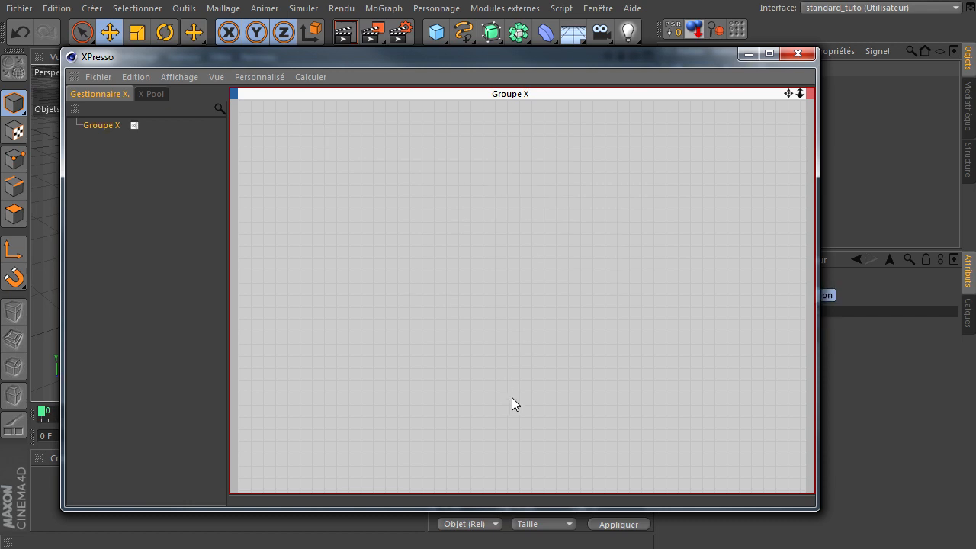
Show the X-Pool and compare its top-level entries with the categories offered for a new node.
click(160, 95)
click(318, 78)
click(318, 78)
click(101, 125)
right_click(379, 137)
mouse_move(449, 151)
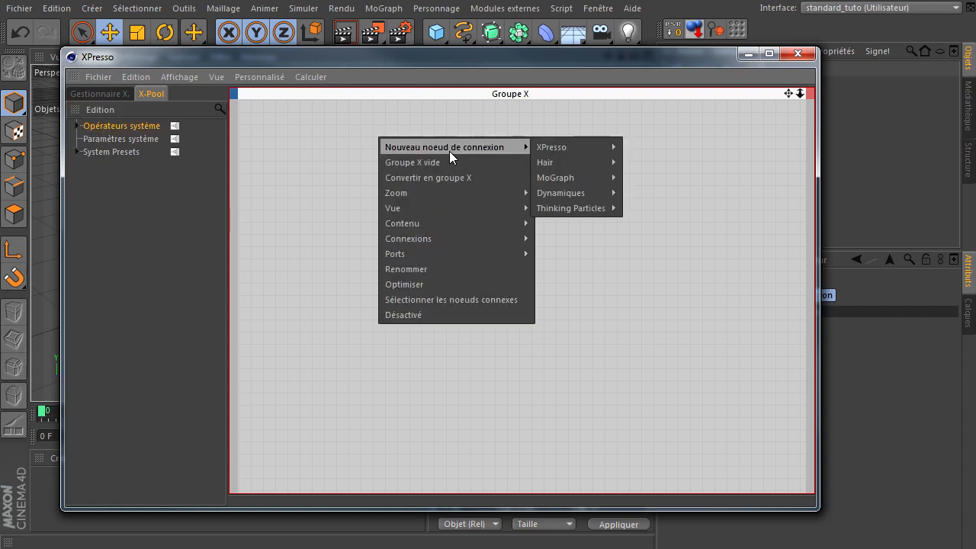
click(273, 200)
click(129, 139)
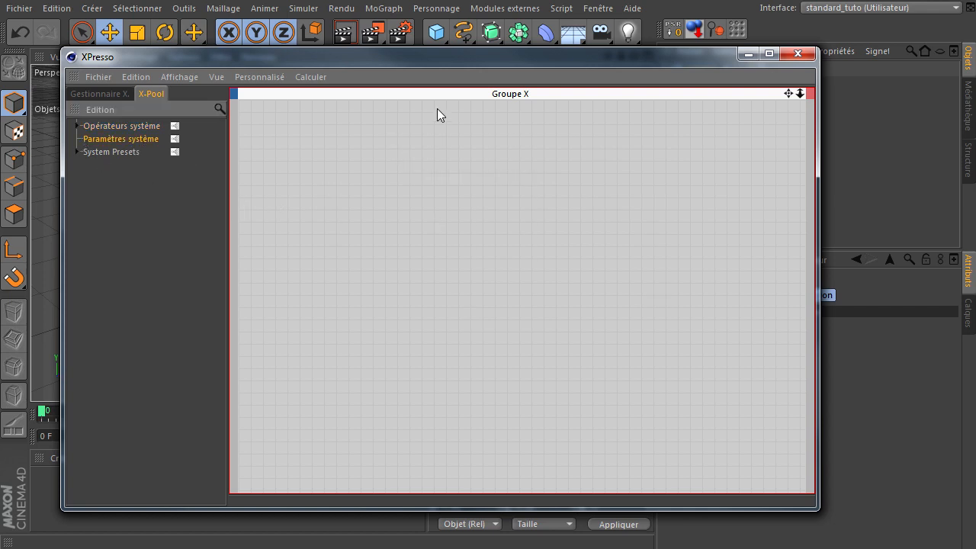
drag(403, 58, 387, 71)
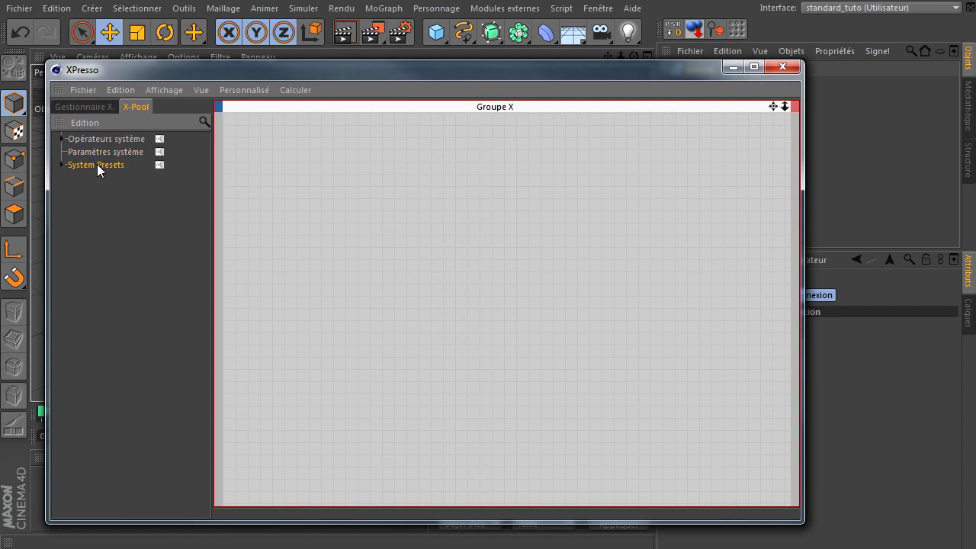
Examine the X-Pool's System Presets, looking inside the Thinking Particles, Matrix, Advanced and Calculations groups.
click(62, 164)
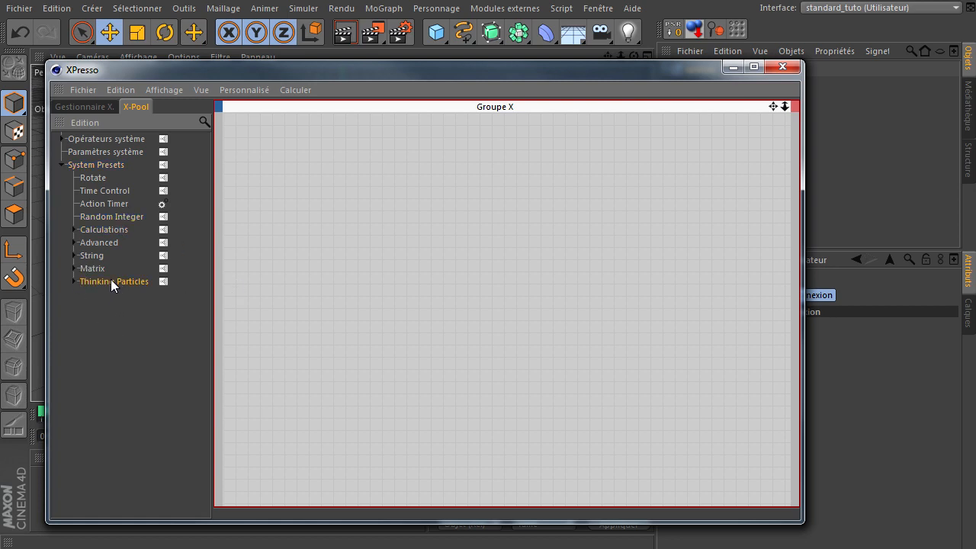
click(73, 281)
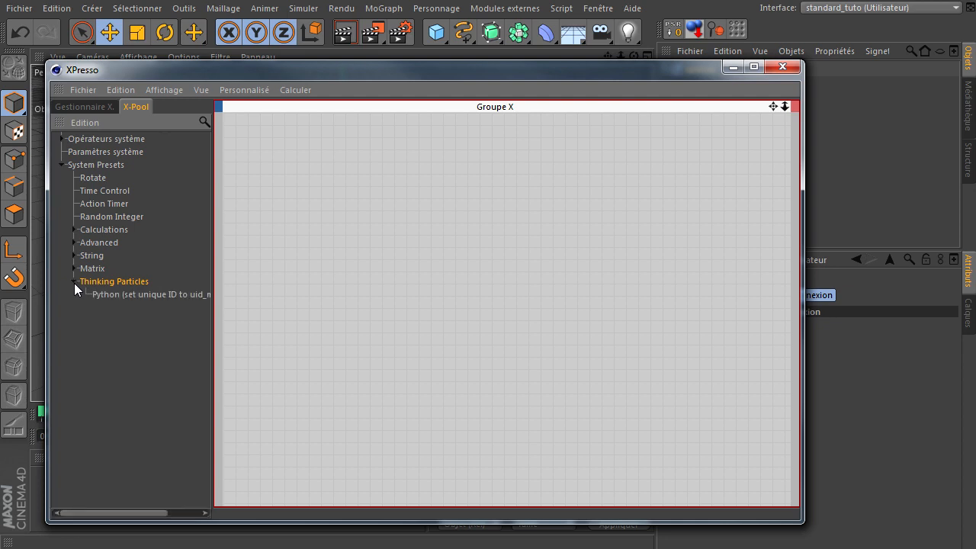
click(74, 283)
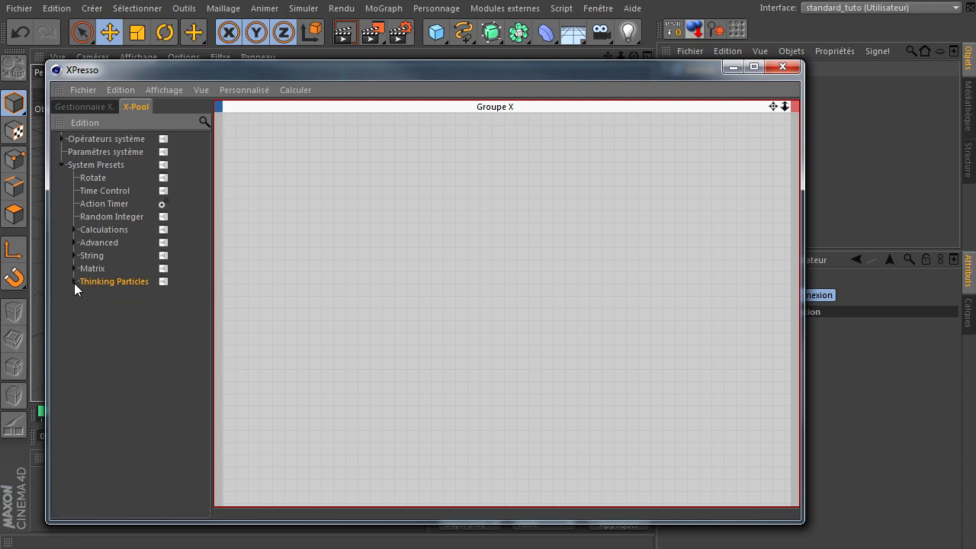
click(73, 269)
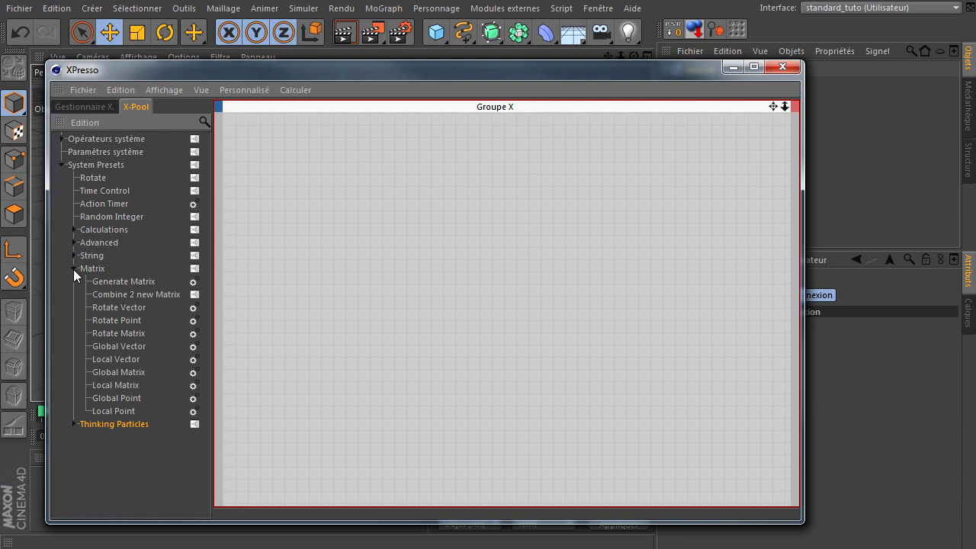
click(74, 269)
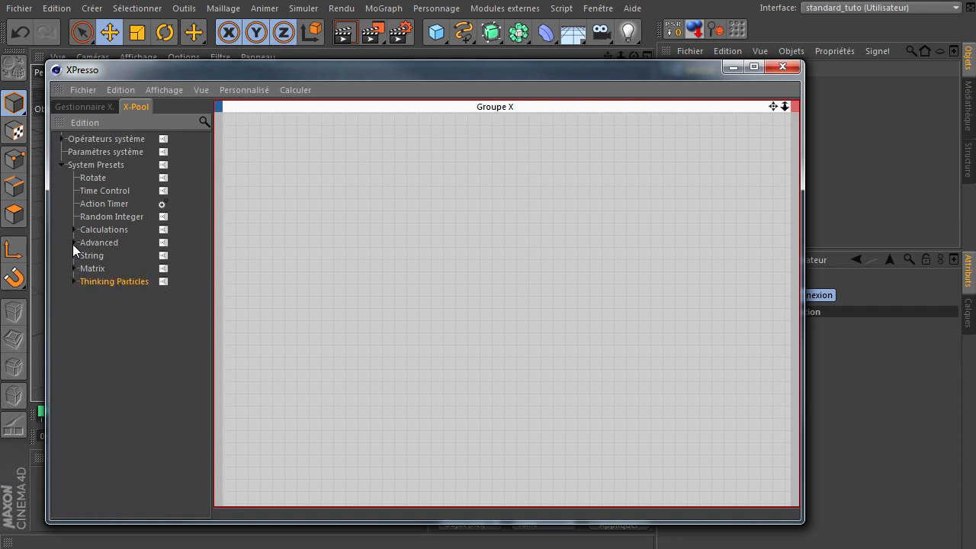
click(74, 243)
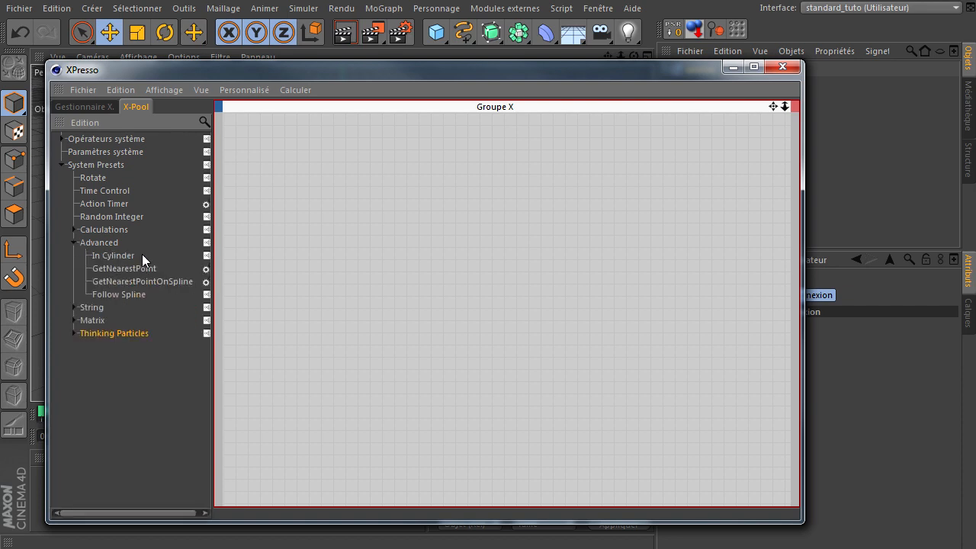
click(75, 245)
click(77, 230)
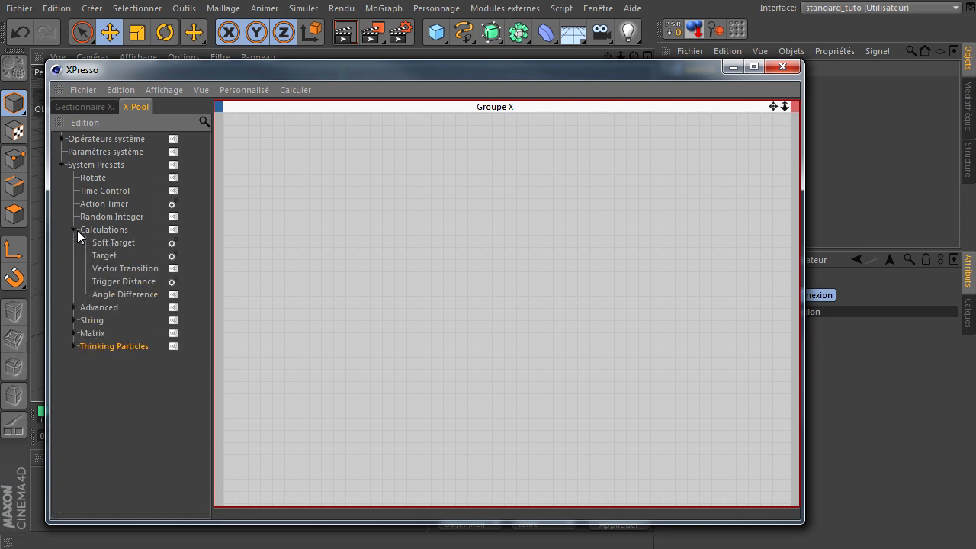
click(77, 231)
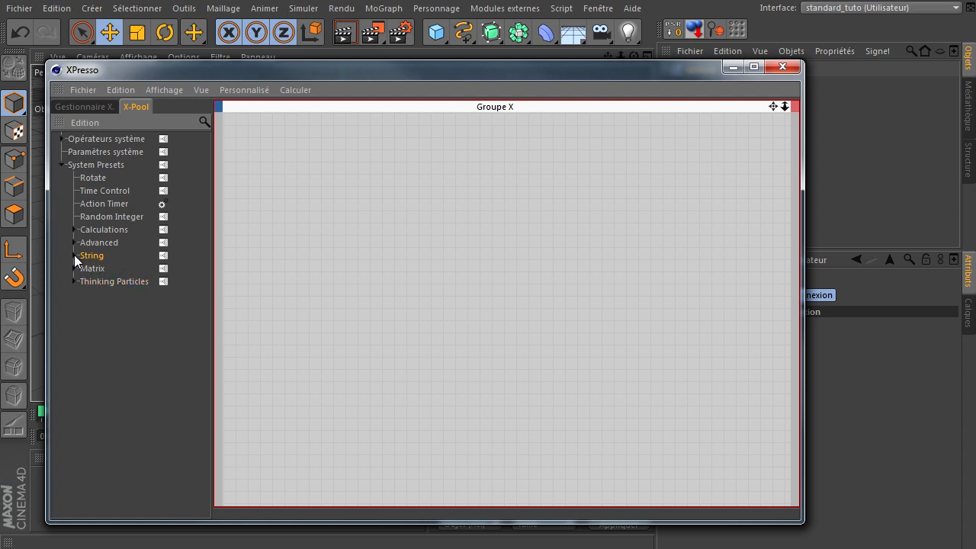
Add the Length String preset from the String group to Groupe X and inspect its C.O.F.F.E.E. script.
click(74, 256)
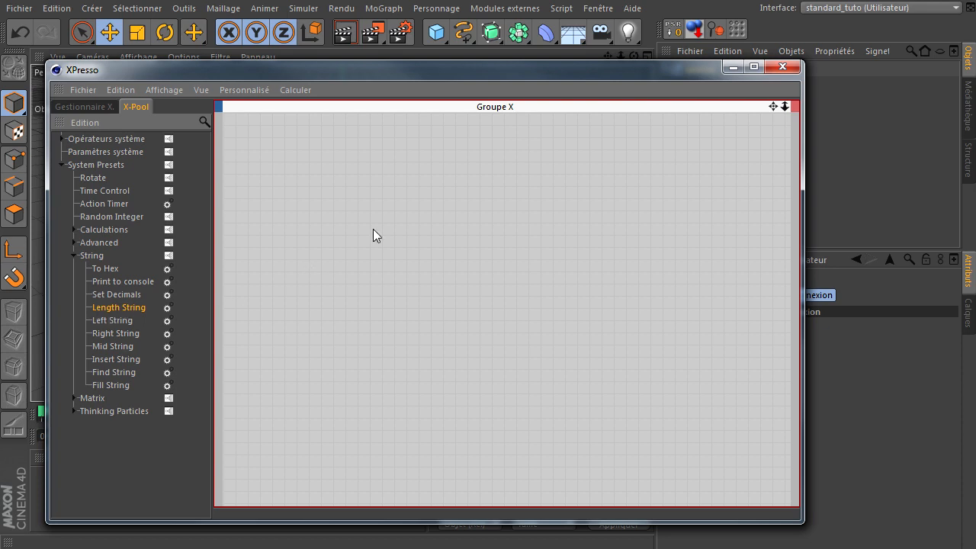
drag(373, 229, 409, 203)
drag(535, 73, 306, 42)
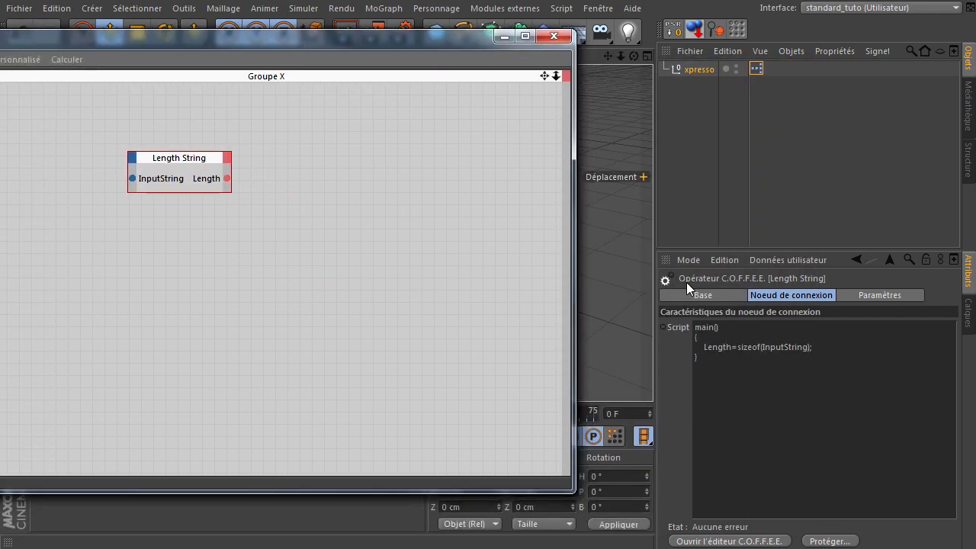
drag(747, 382, 688, 324)
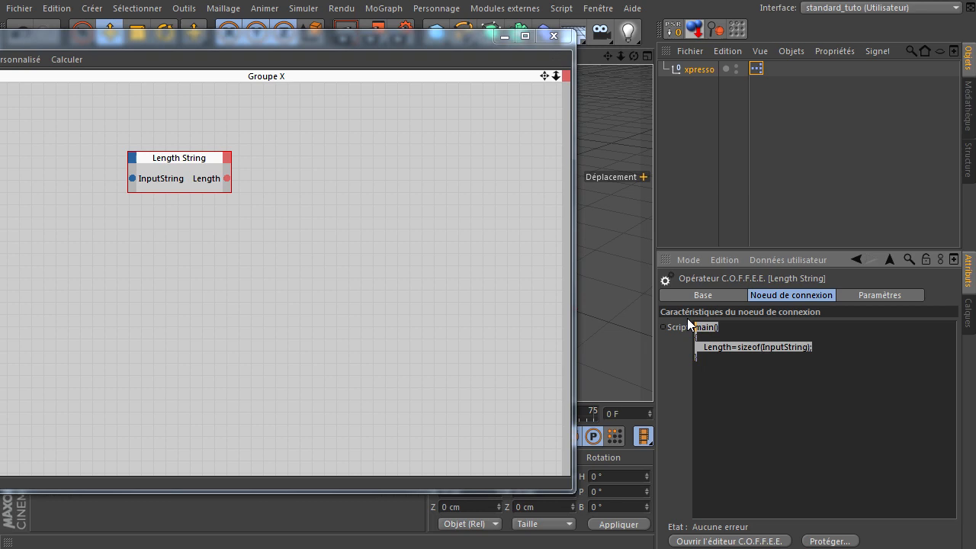
click(790, 383)
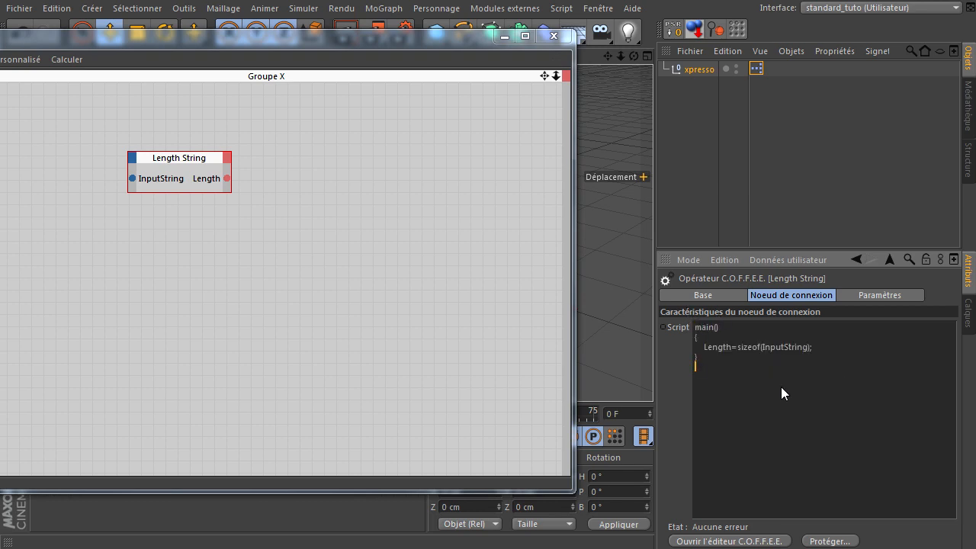
Delete the Length String node from Groupe X.
drag(200, 45, 404, 66)
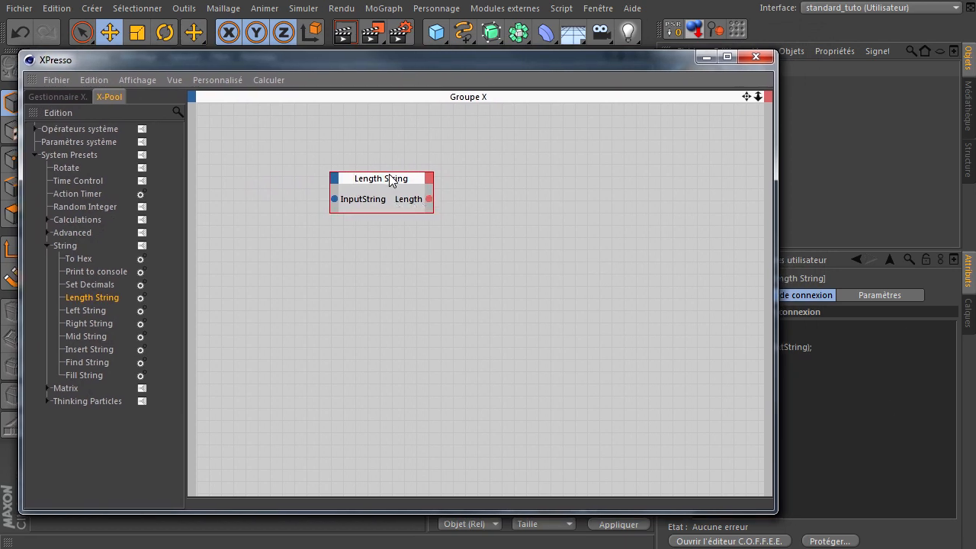
click(797, 350)
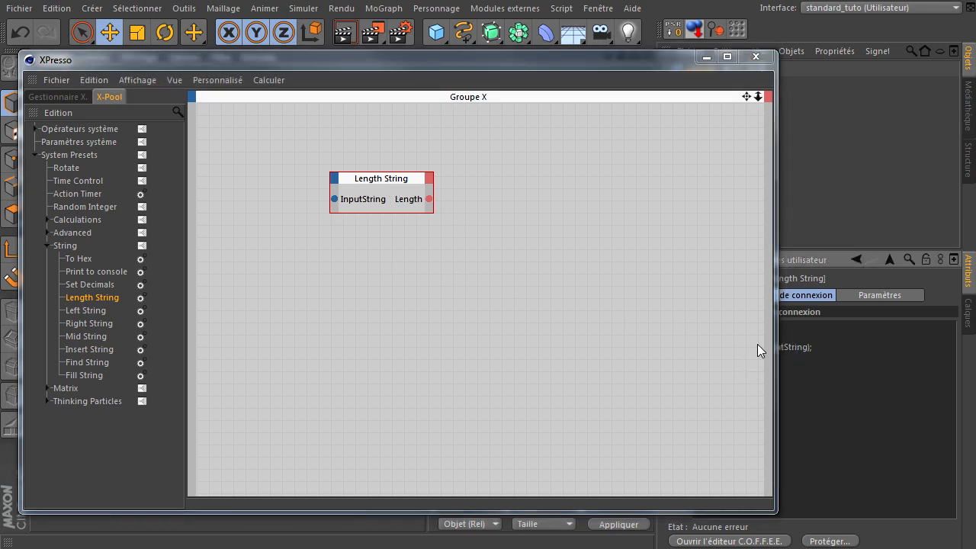
click(373, 182)
key(Delete)
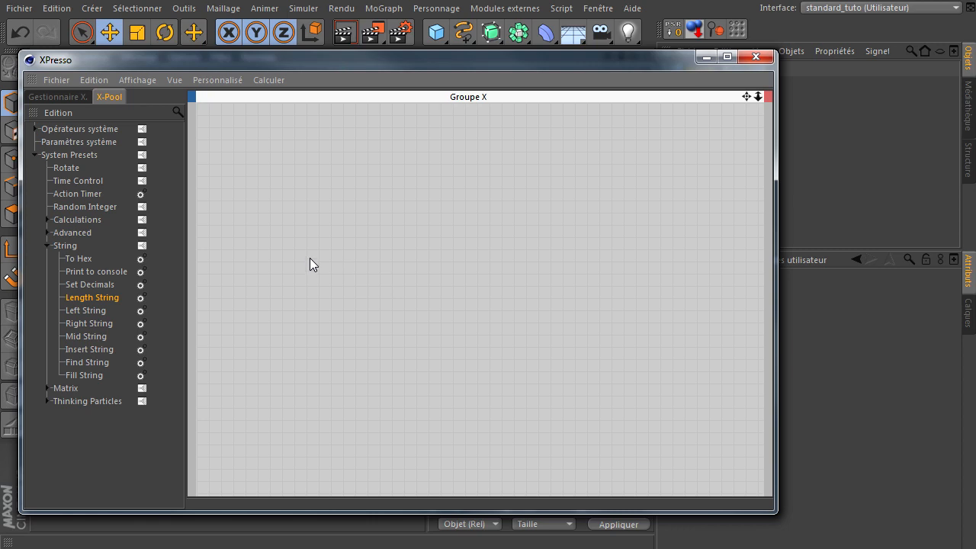
Move the XPresso editor clear of the object list and close it.
drag(249, 62, 403, 70)
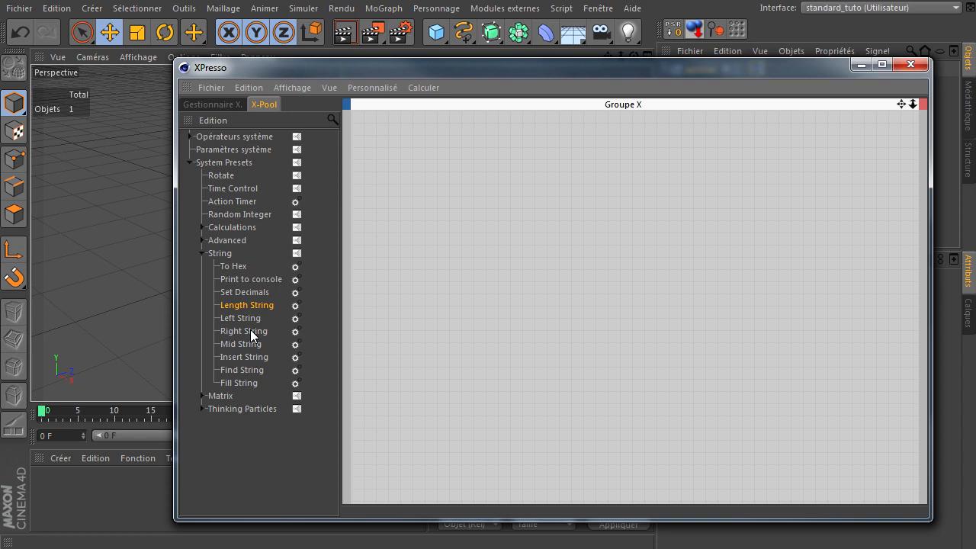
drag(396, 66, 342, 142)
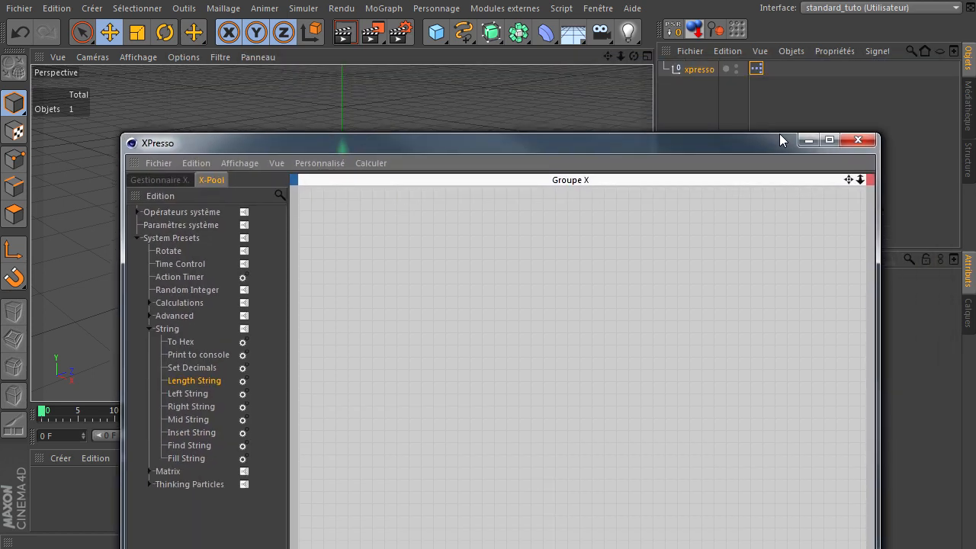
click(858, 140)
click(463, 32)
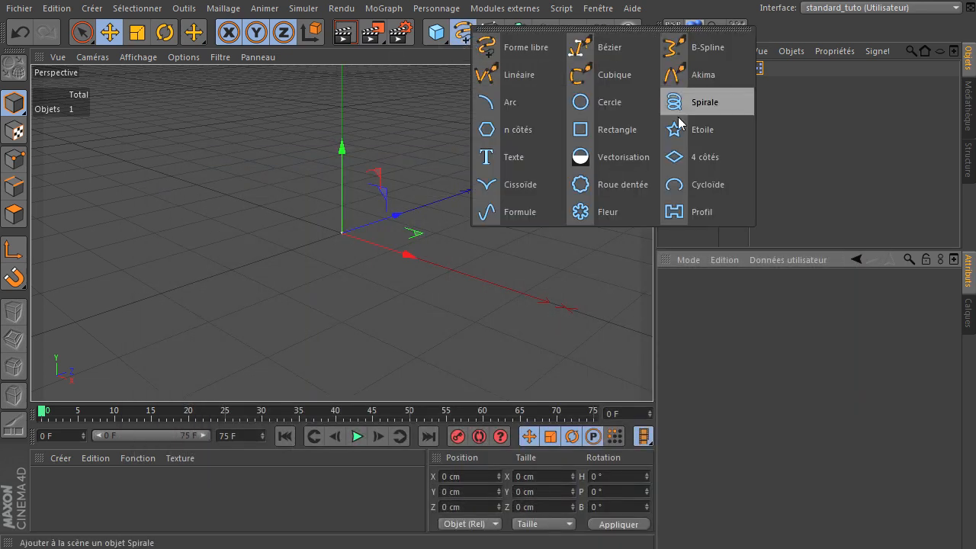
click(517, 160)
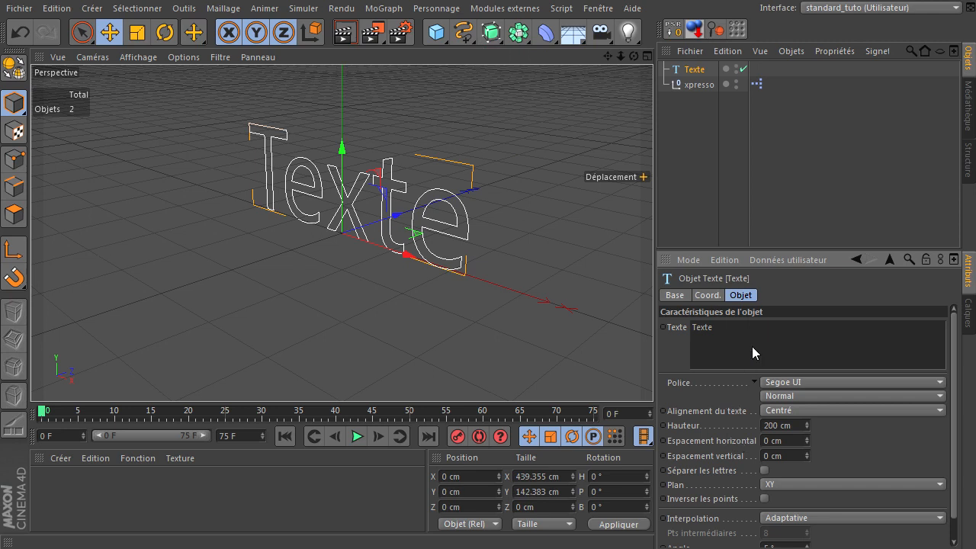
click(696, 74)
key(Delete)
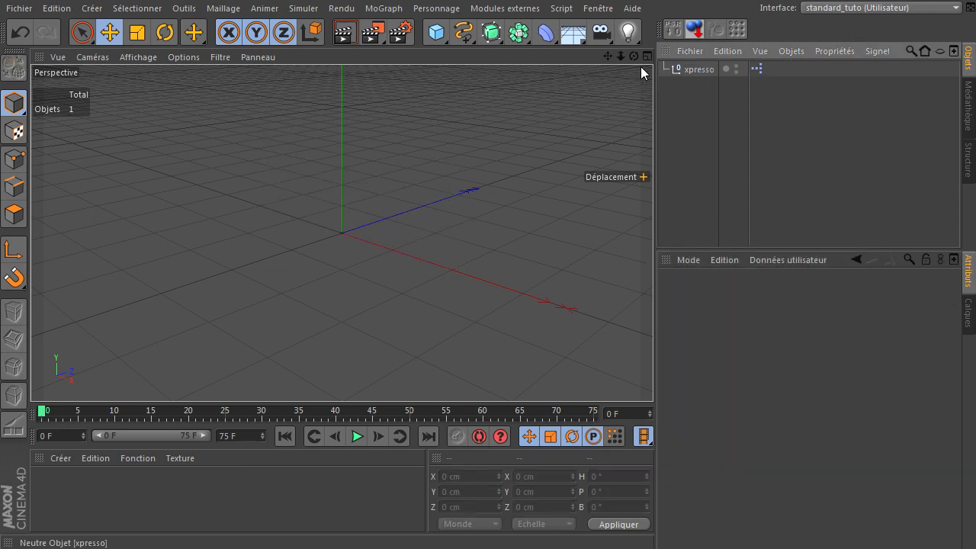
Add a MoGraph Mo Texte object to the scene and inspect its text field.
click(377, 8)
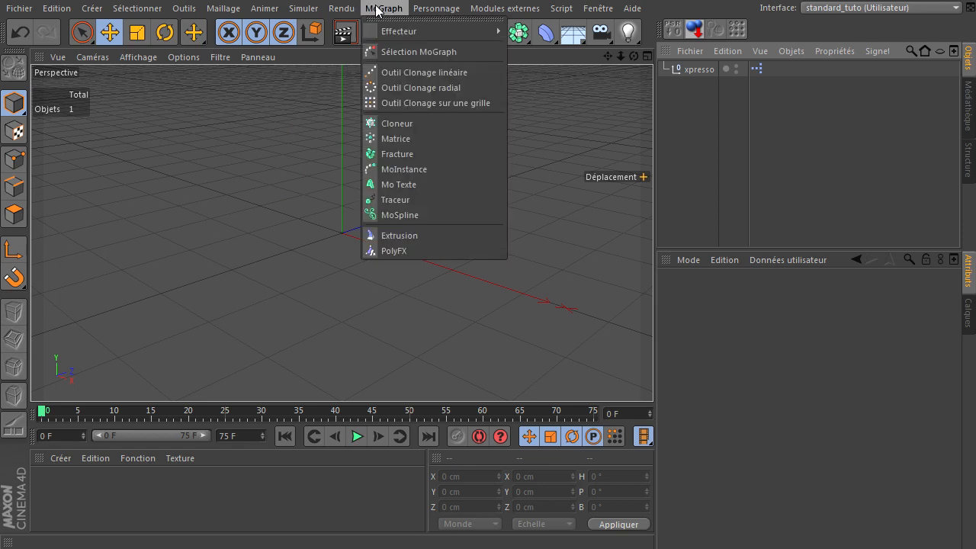
click(398, 185)
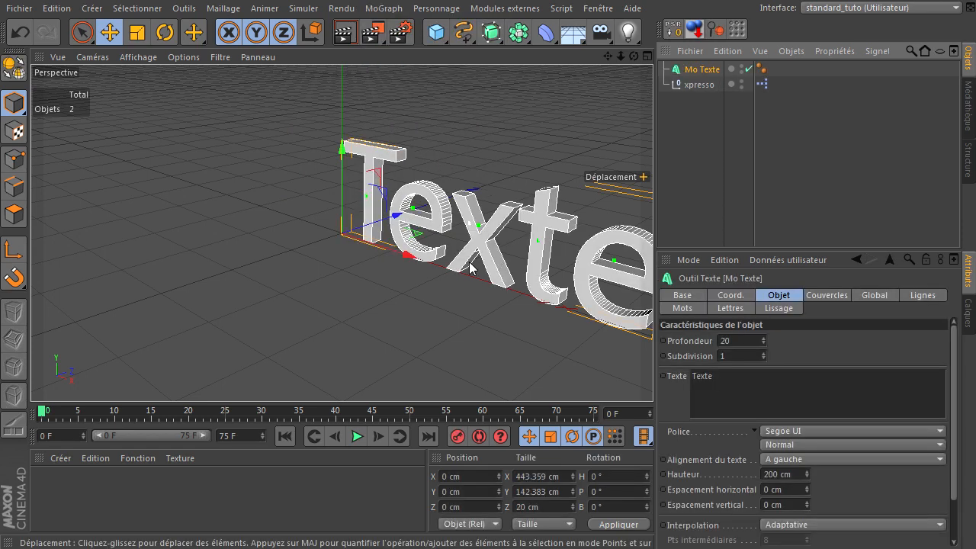
click(791, 380)
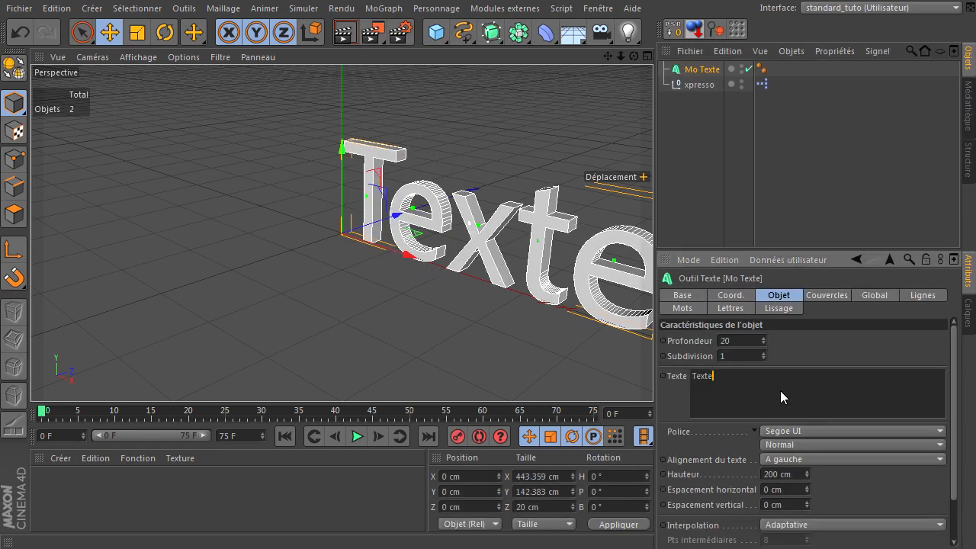
click(687, 72)
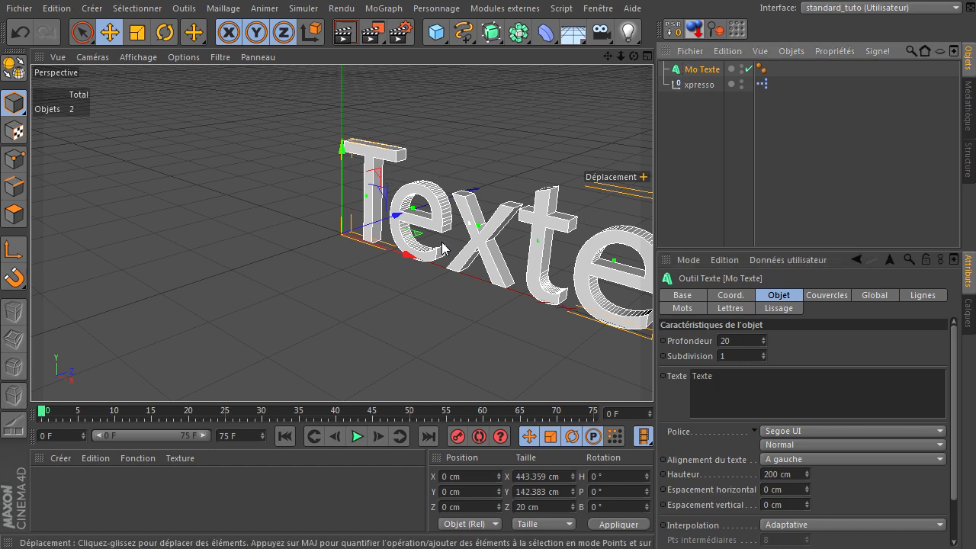
scroll(488, 254, down, 2)
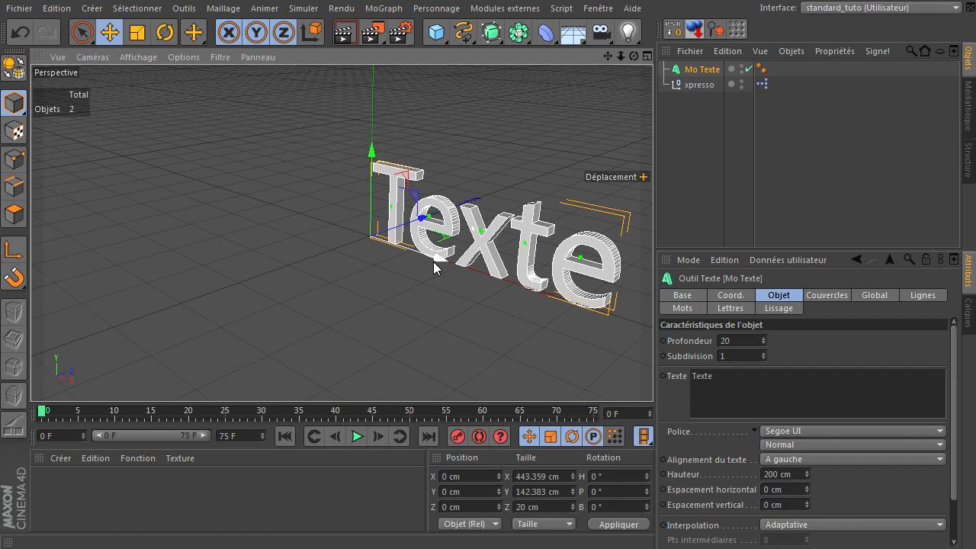
Delete the Mo Texte object from the scene.
click(697, 69)
key(Delete)
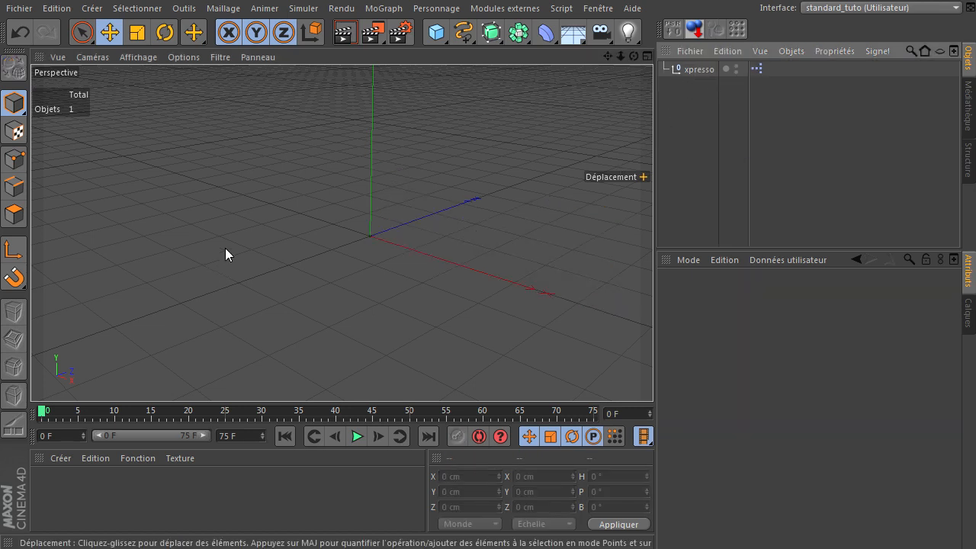
Add a top-level user data group named Reglage to the xpresso null.
drag(633, 55, 645, 351)
drag(606, 57, 653, 374)
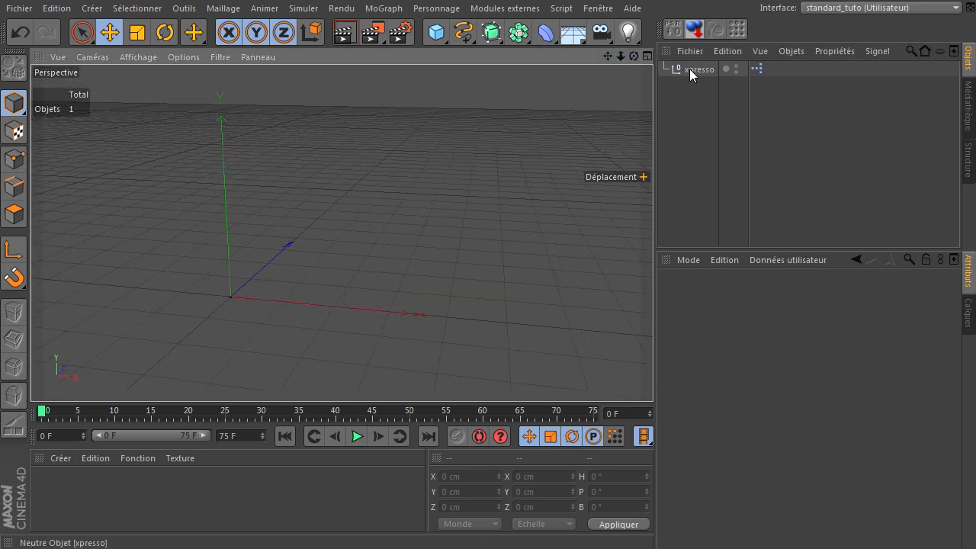
click(695, 69)
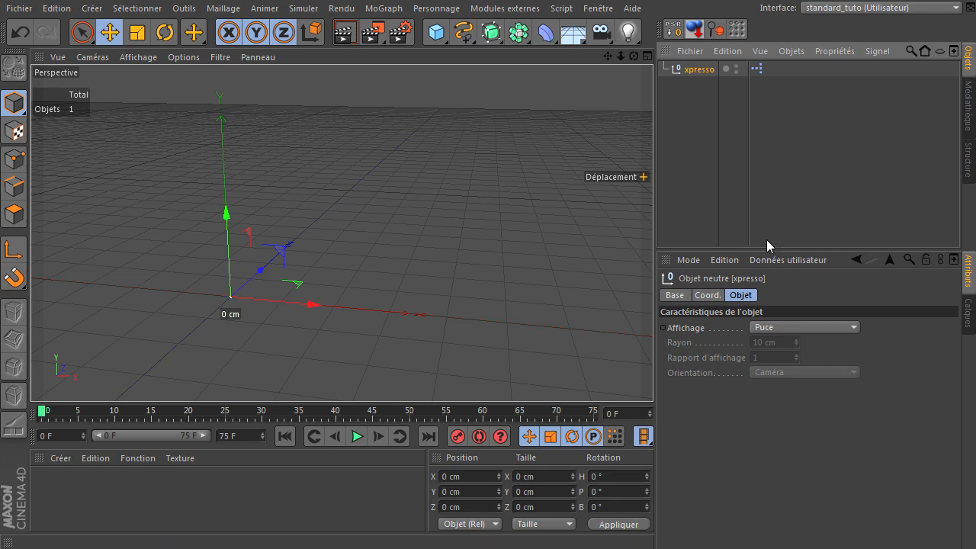
click(778, 260)
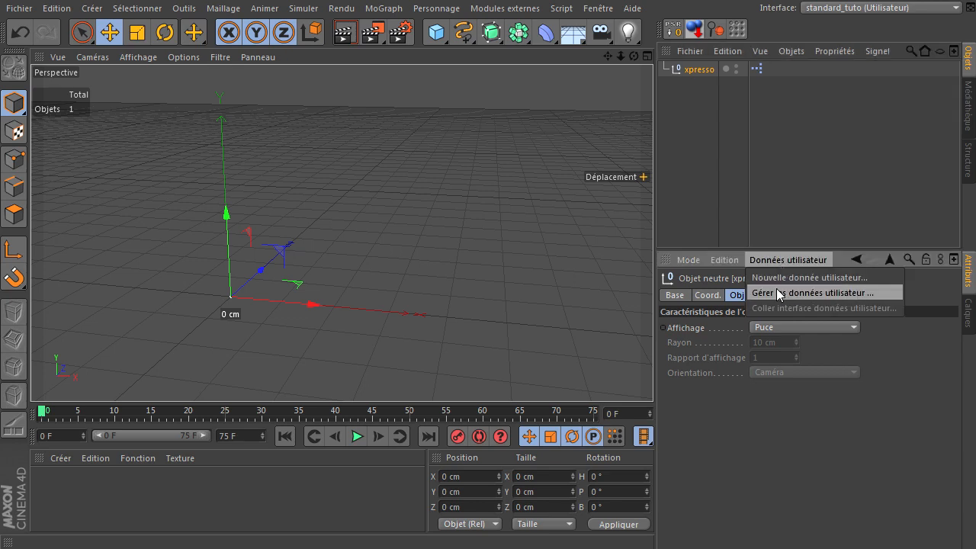
click(776, 293)
drag(808, 76, 474, 72)
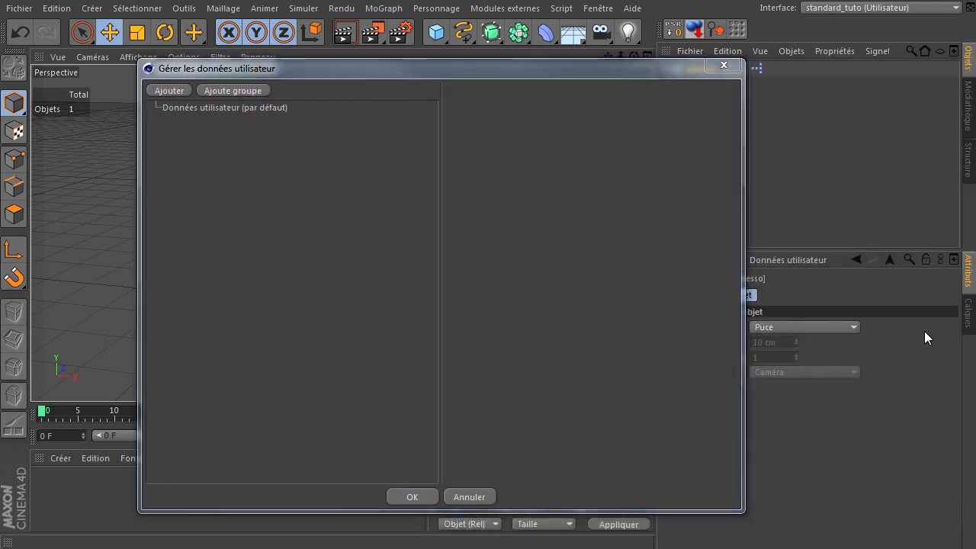
click(219, 97)
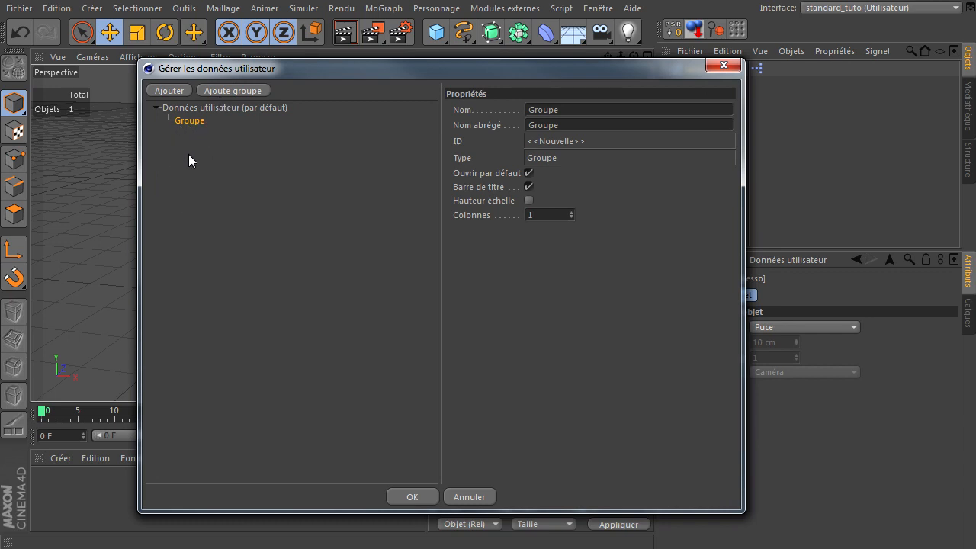
drag(182, 120, 162, 109)
click(632, 110)
text(Reglage)
click(264, 266)
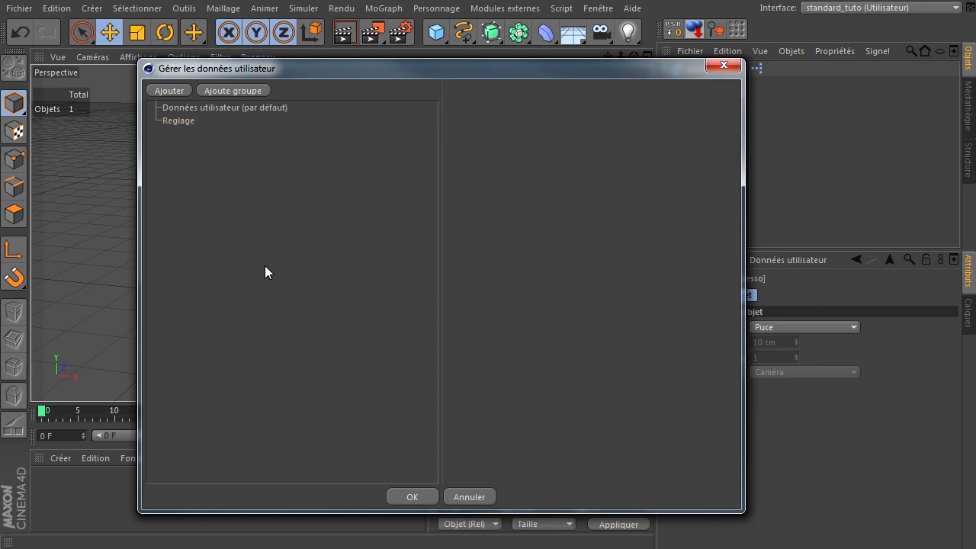
Add a user data entry named Le texte to the Reglage group, with type Texte dynamique and interface Texte dynamique multi-lignes.
click(175, 121)
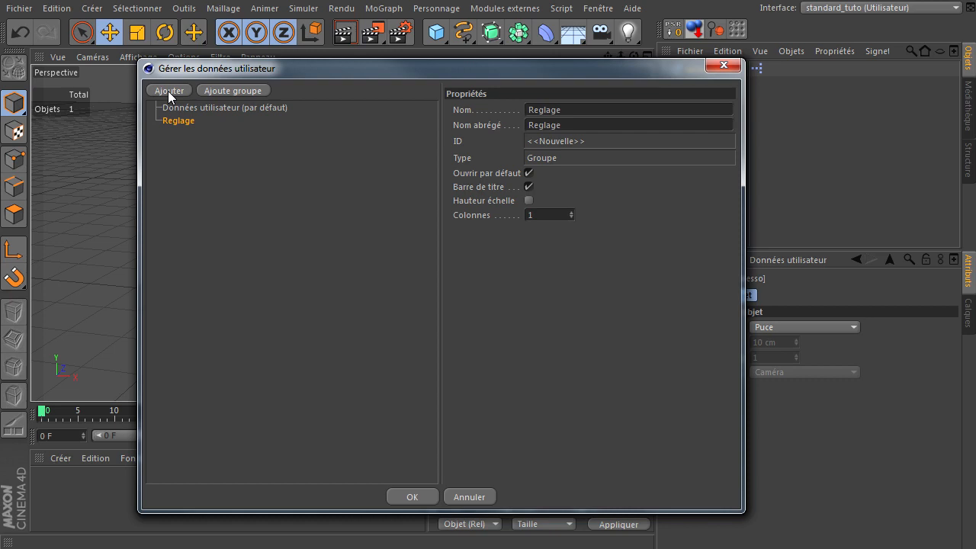
click(168, 91)
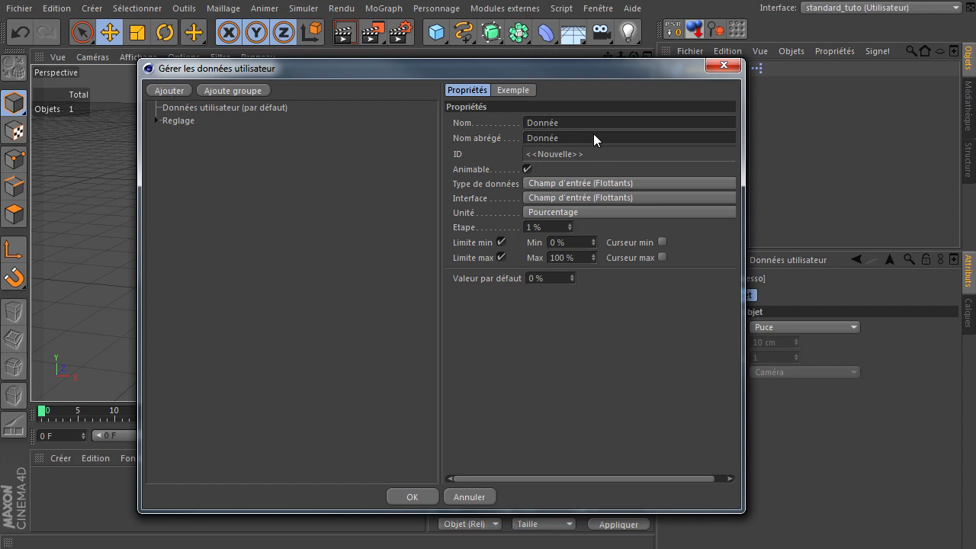
click(573, 124)
text(Le texte)
click(578, 183)
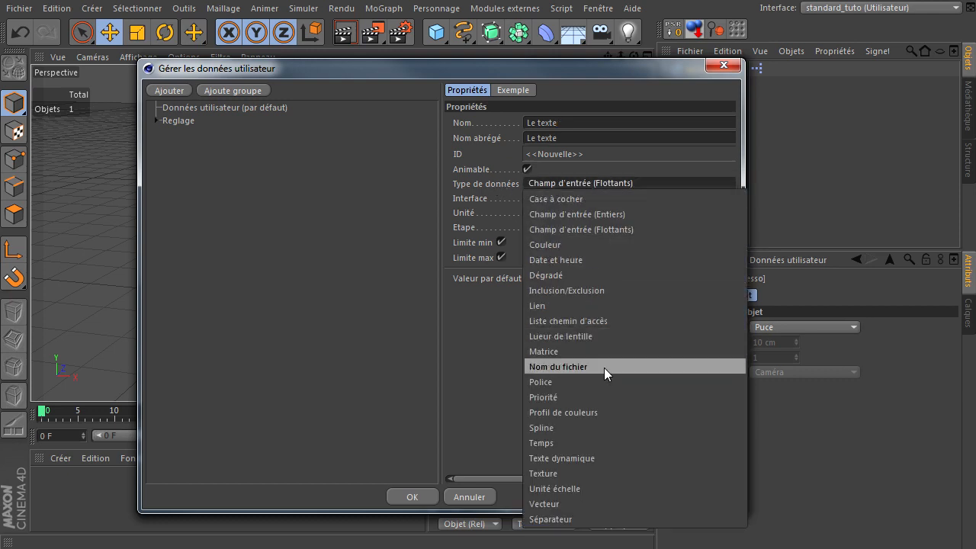
click(601, 459)
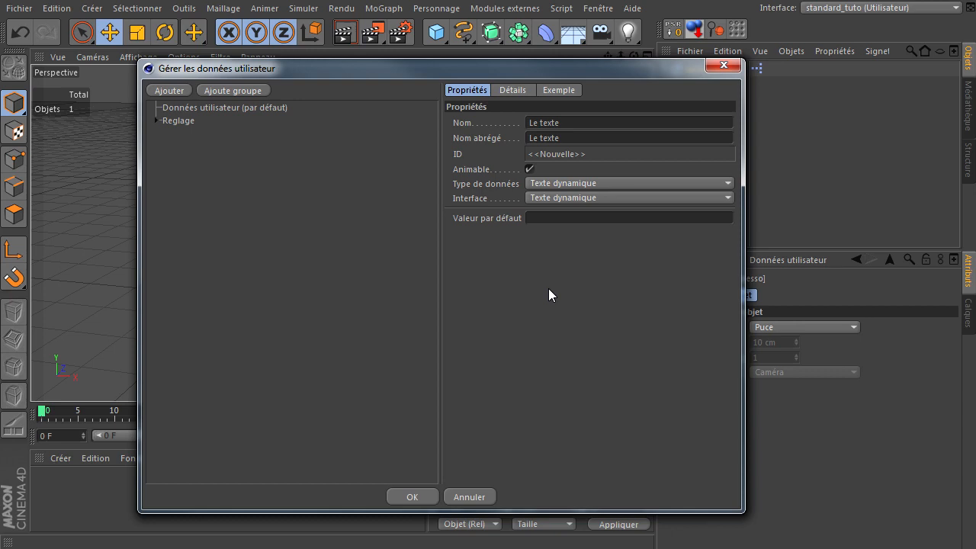
click(548, 199)
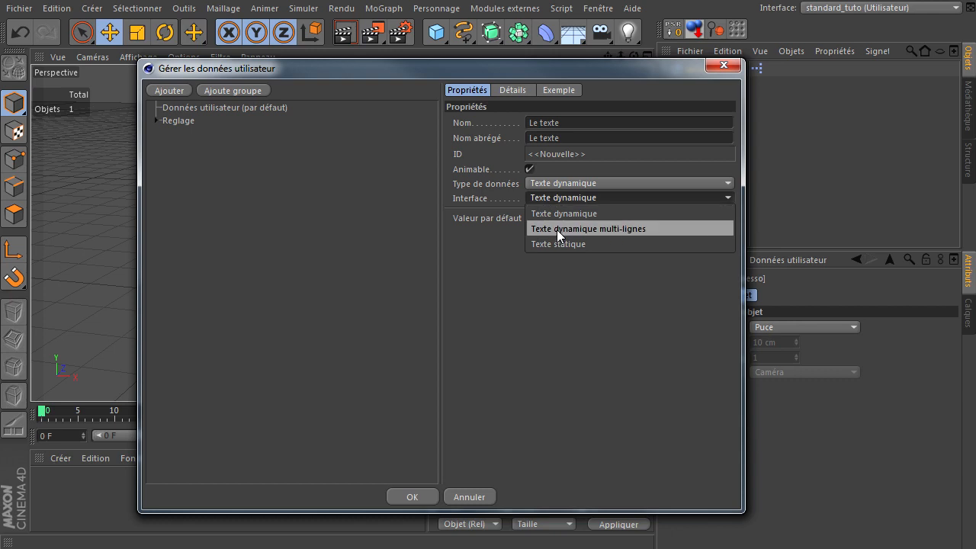
click(558, 229)
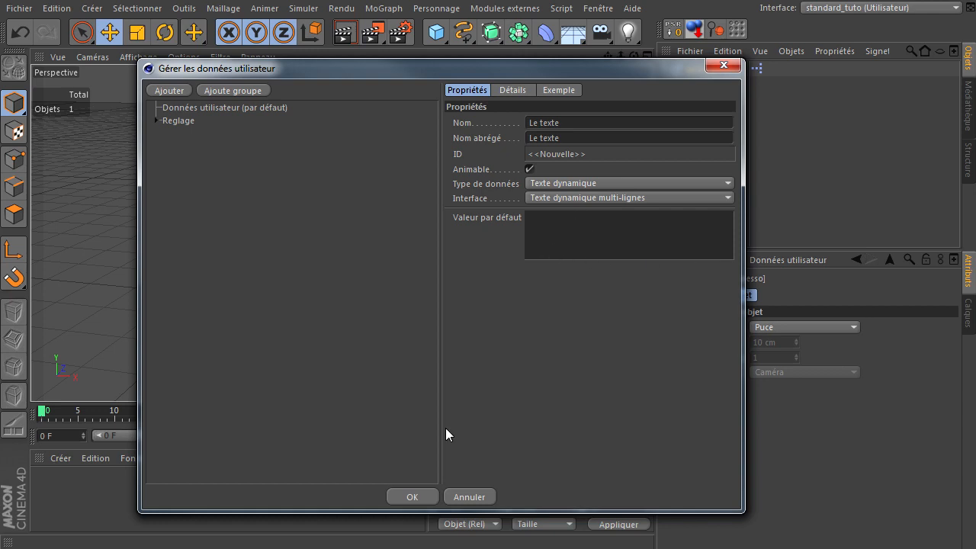
click(422, 497)
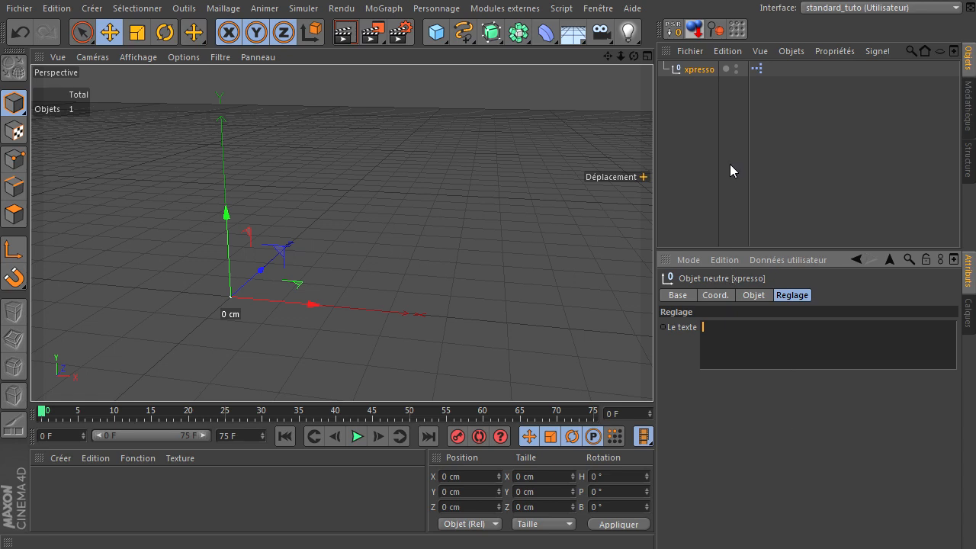
Open the null's XPresso editor, place the xpresso null in Groupe X as a node and enlarge it.
double_click(757, 69)
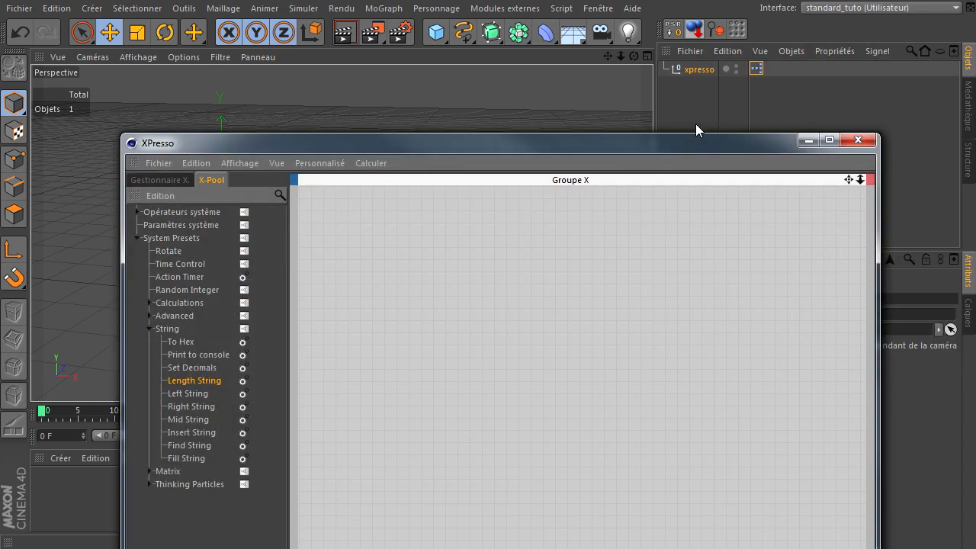
drag(662, 150, 585, 112)
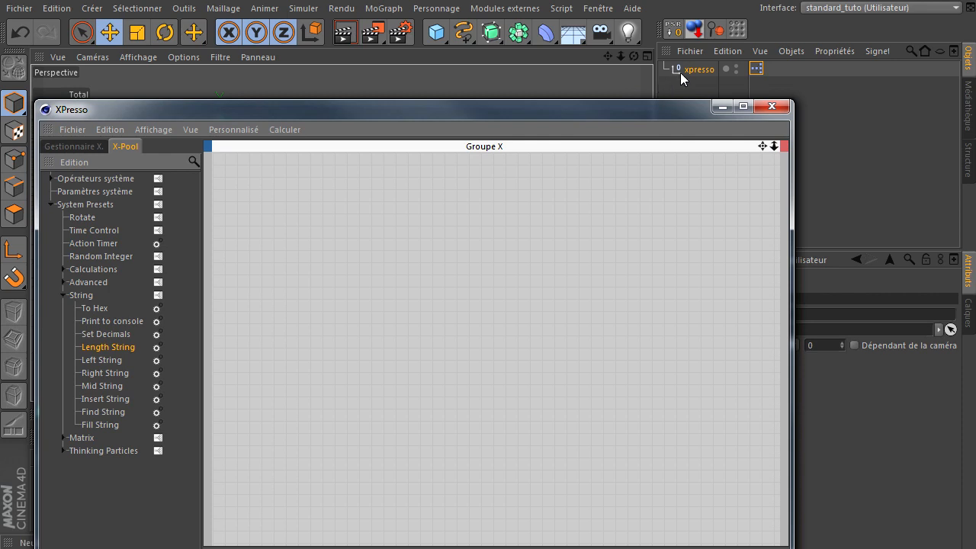
drag(306, 179, 296, 180)
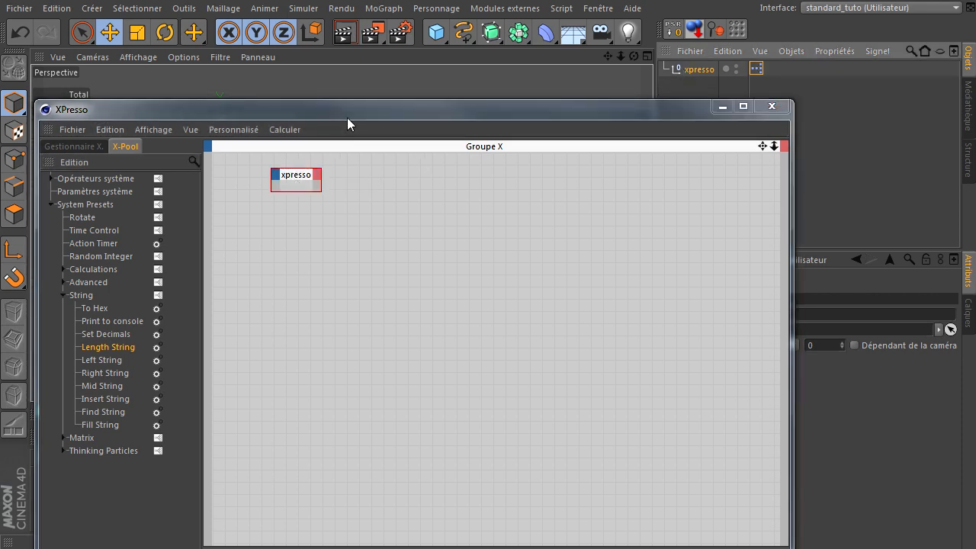
drag(347, 117, 388, 77)
drag(327, 138, 368, 374)
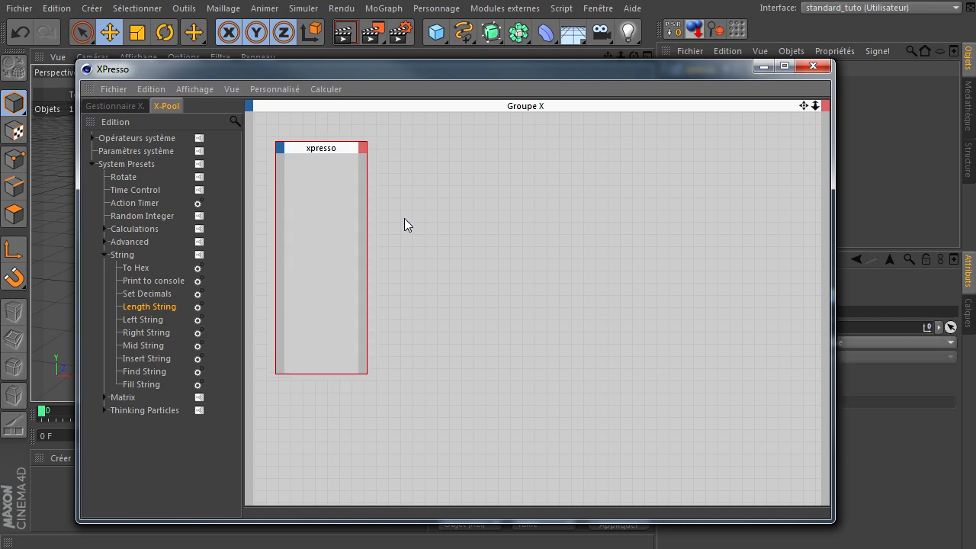
Add the Reglage user data Le texte as an output port on the xpresso node.
click(362, 148)
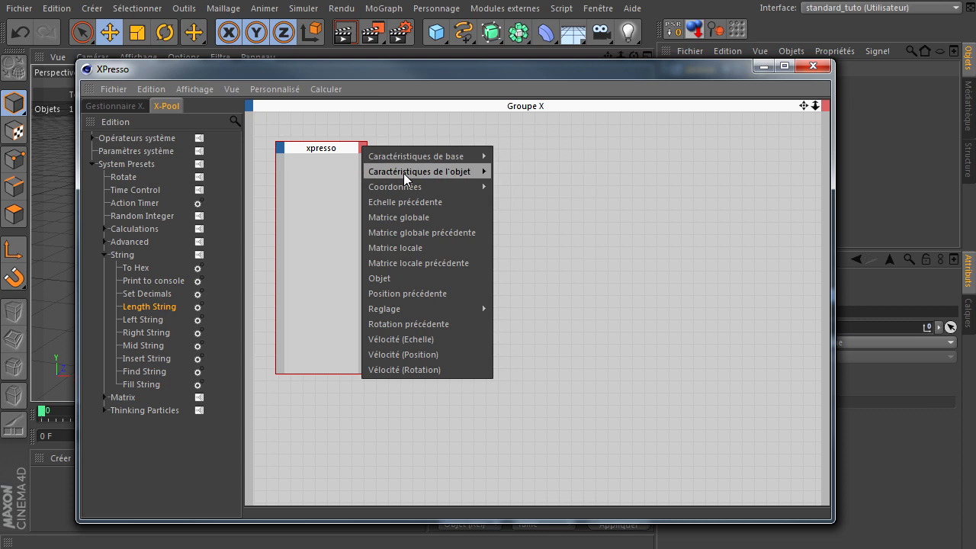
mouse_move(412, 309)
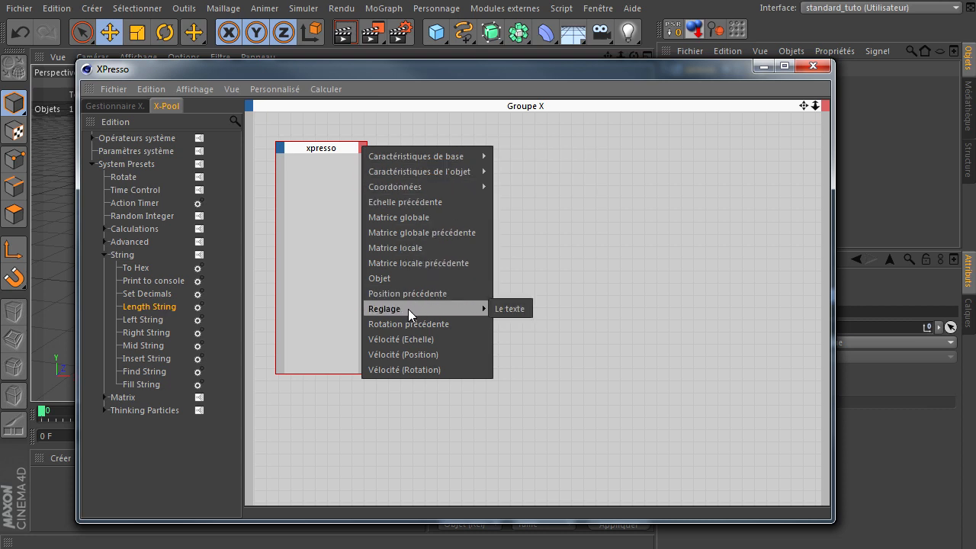
click(509, 309)
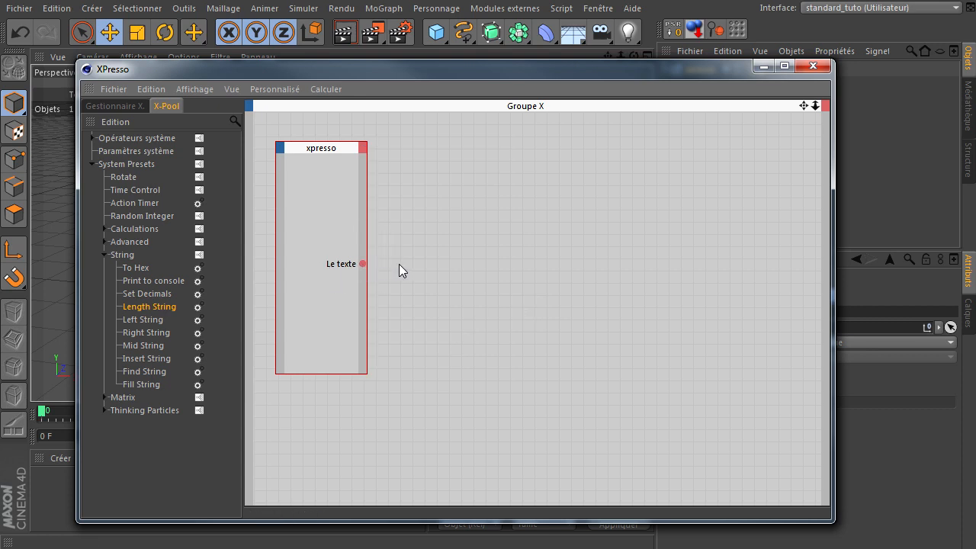
Examine the Le texte field in the xpresso null's Reglage attributes.
drag(527, 103, 536, 209)
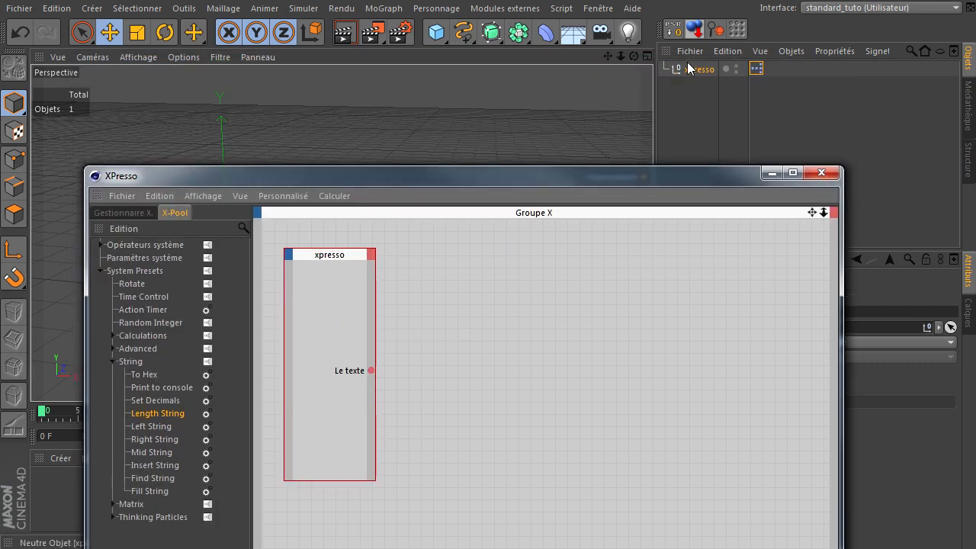
click(689, 72)
drag(678, 187, 338, 183)
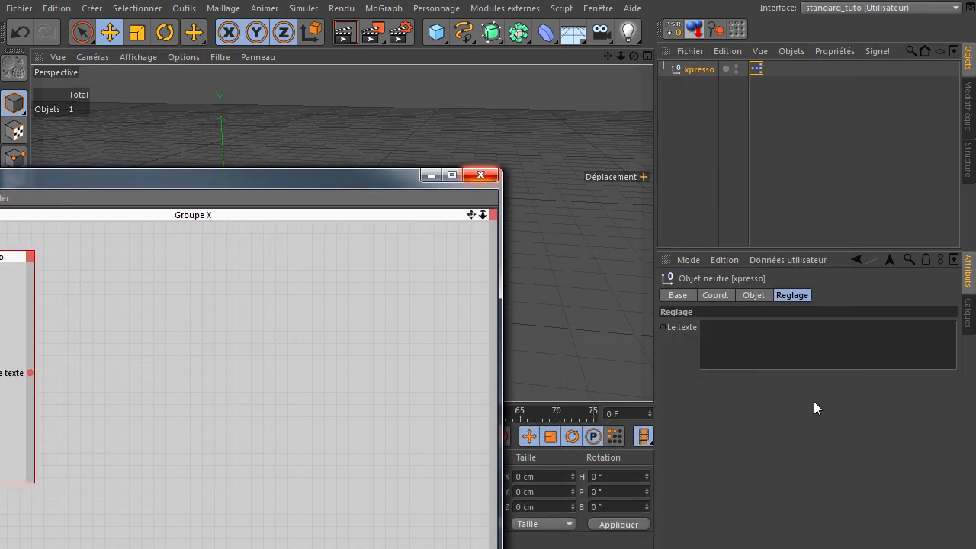
drag(216, 182, 557, 52)
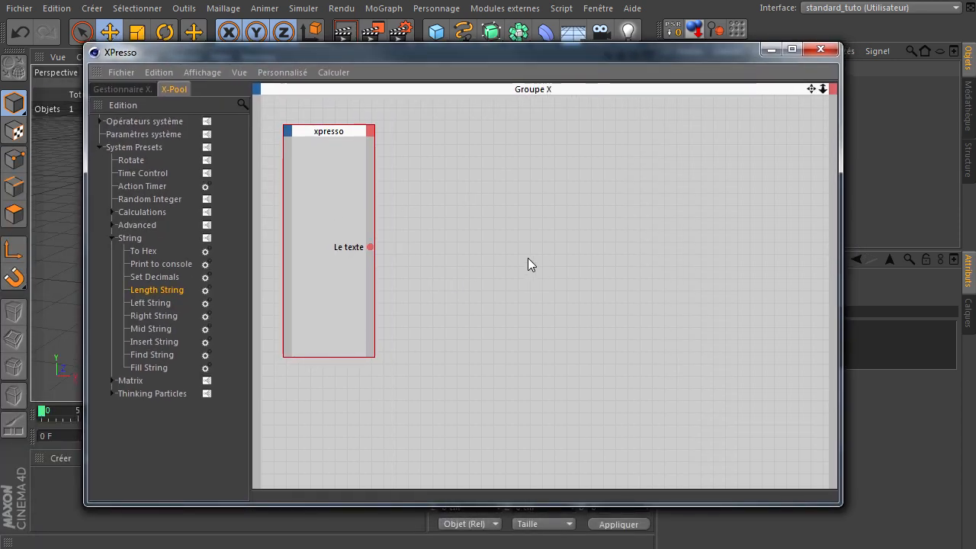
Add a MoGraph Mo Texte object to the scene and close the XPresso editor.
drag(524, 60, 551, 351)
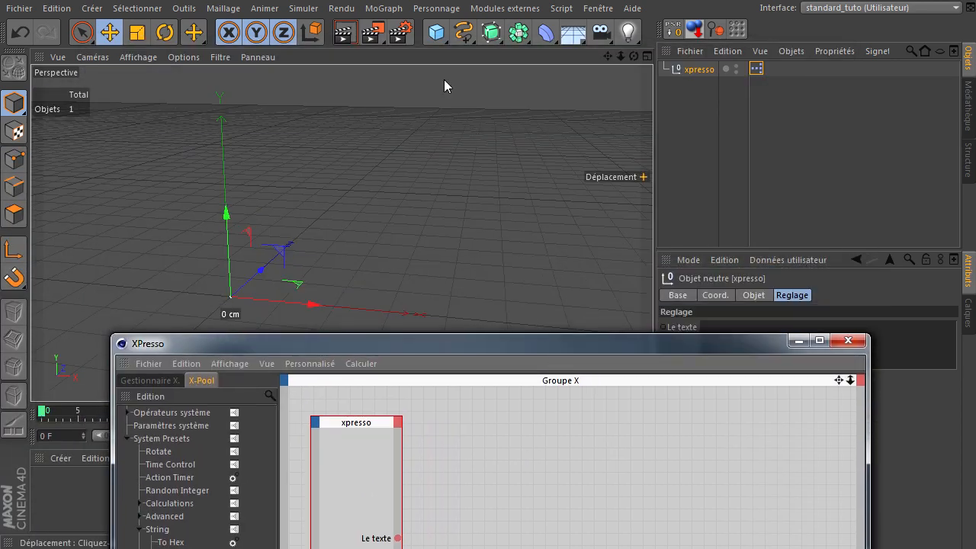
click(463, 32)
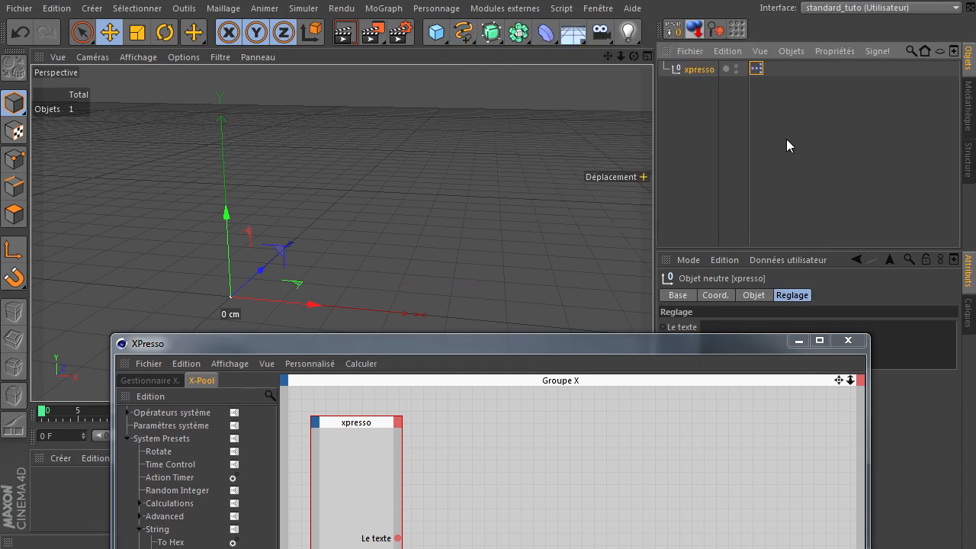
click(385, 9)
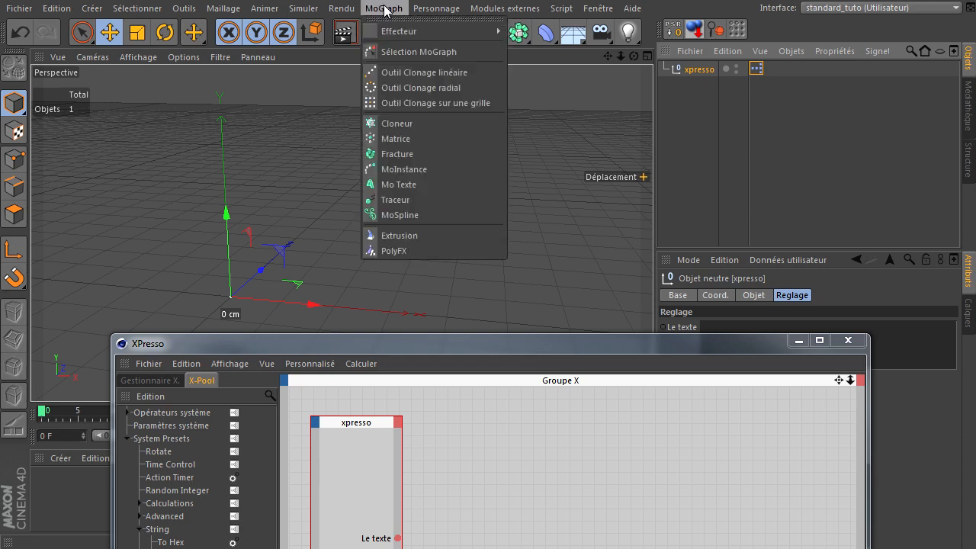
click(416, 184)
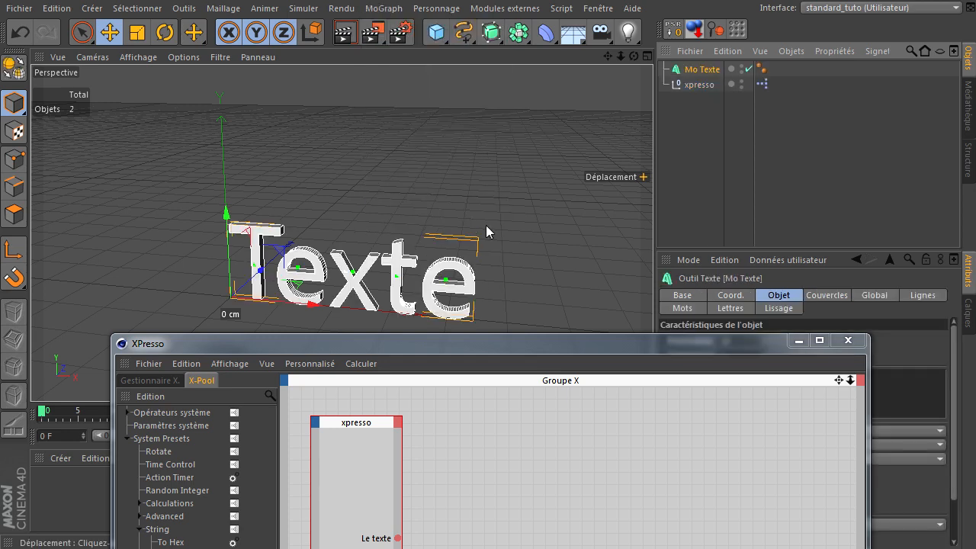
click(848, 340)
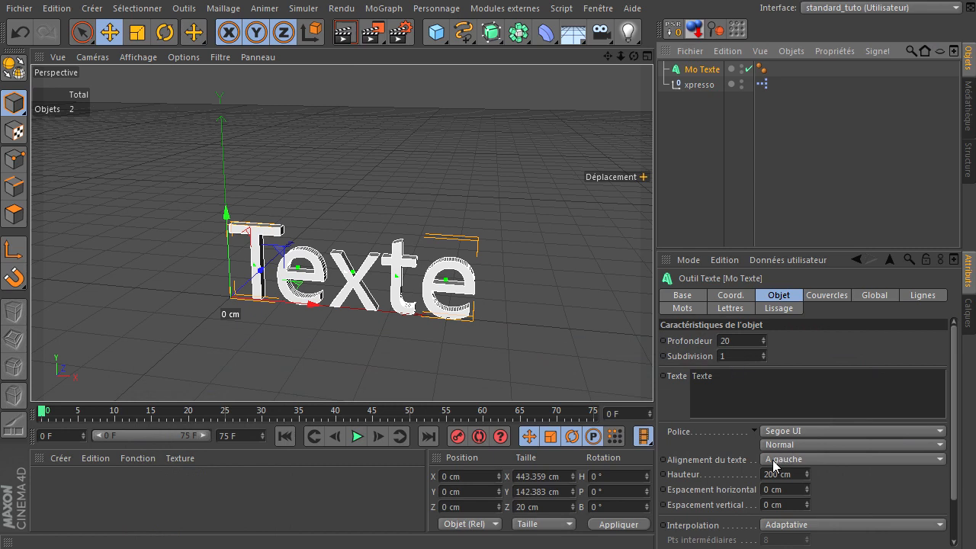
drag(633, 55, 607, 57)
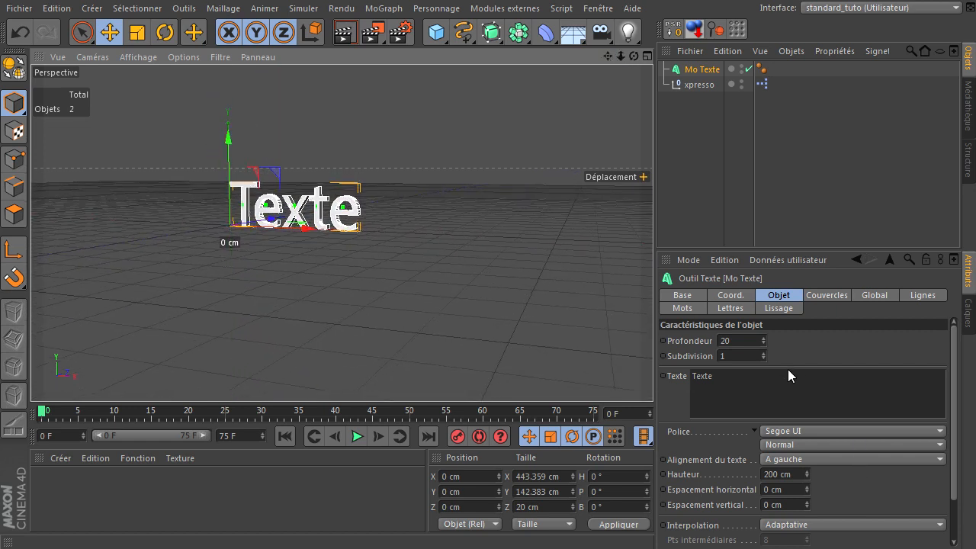
Set the Mo Texte object's start and end caps to Couvercle et biseau.
click(817, 295)
click(791, 340)
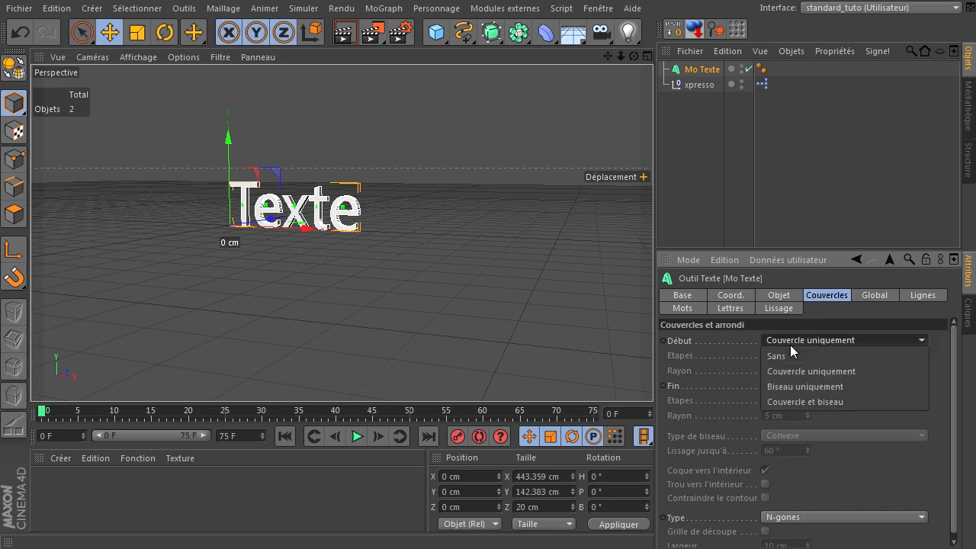
click(790, 400)
click(832, 385)
click(822, 447)
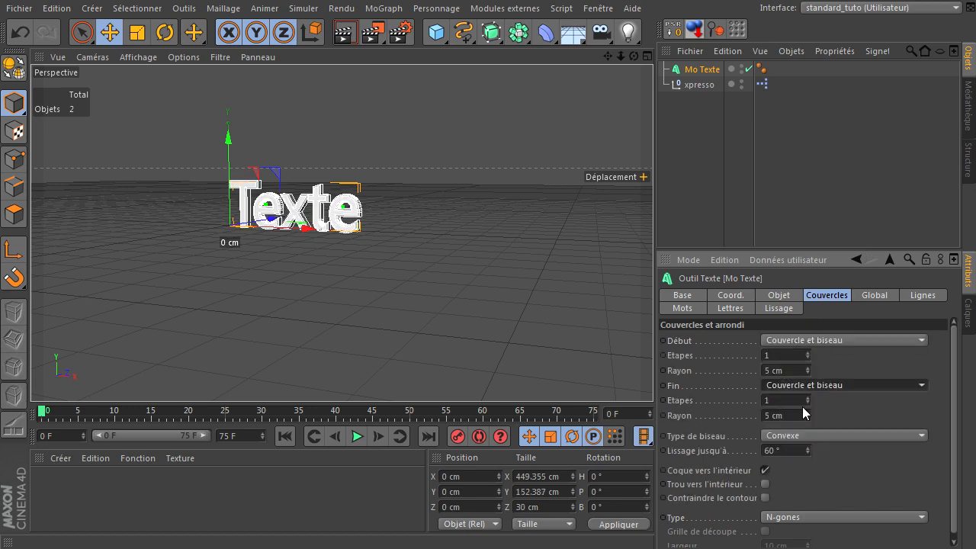
Give both the start and end bevels of the Mo Texte 3 steps and a 1 cm radius.
click(793, 356)
text(1)
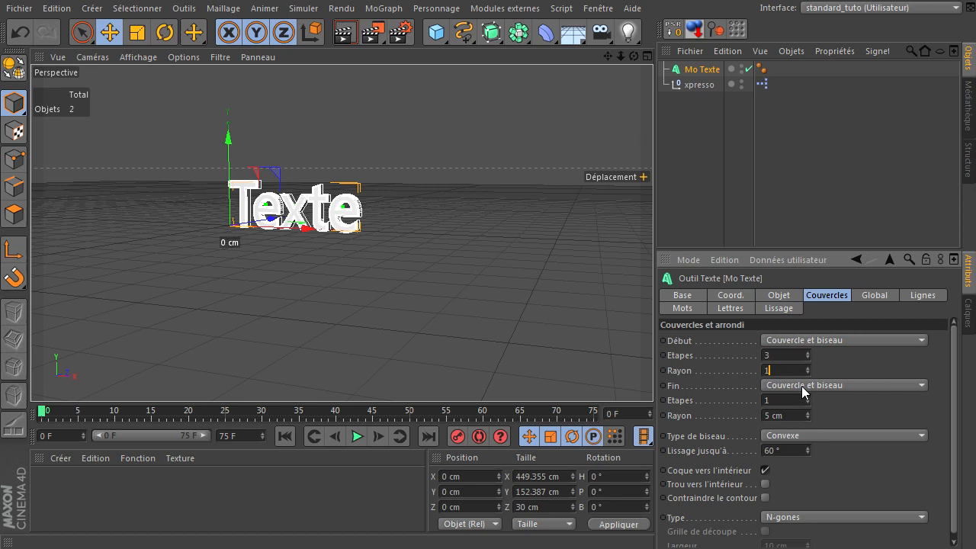
double_click(787, 402)
text(3)
double_click(788, 415)
text(1)
key(Return)
Set the Mo Texte's Hauteur to 100 cm and render the perspective view to preview the text.
click(779, 295)
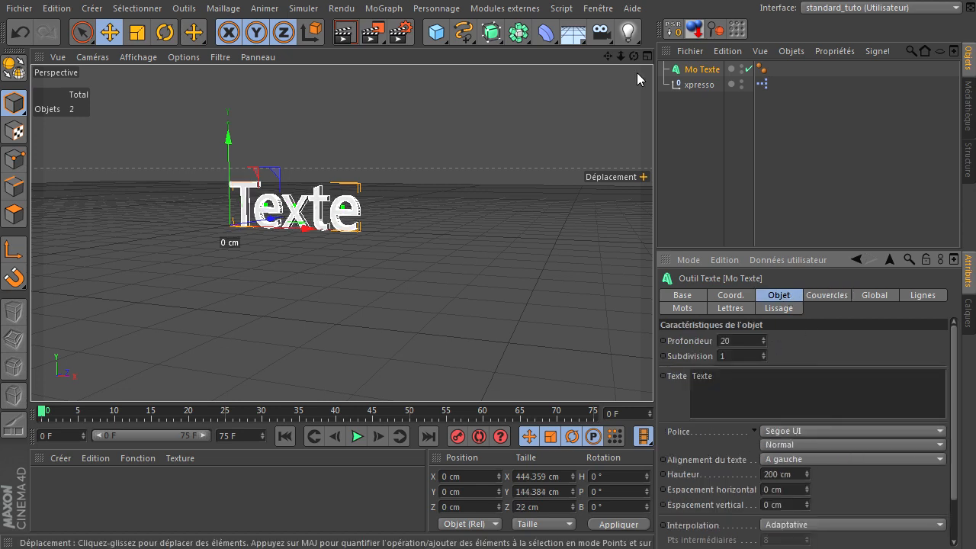
drag(634, 57, 781, 414)
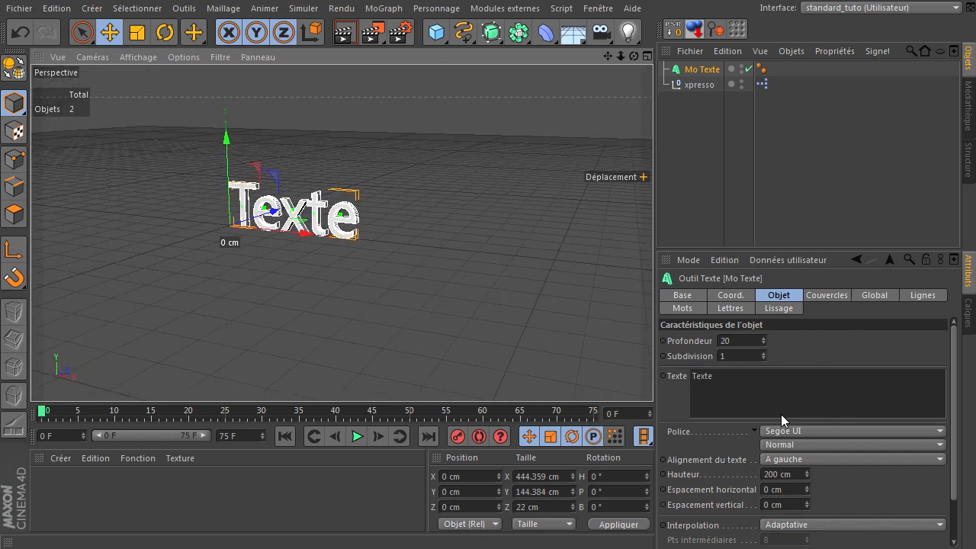
double_click(778, 475)
text(100)
key(Return)
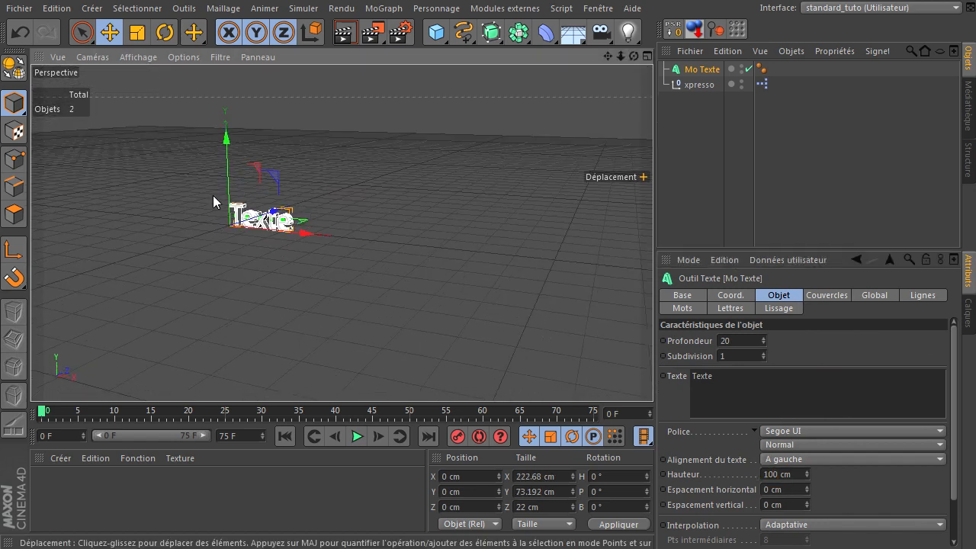
alt+right_drag(213, 195, 251, 190)
key(o)
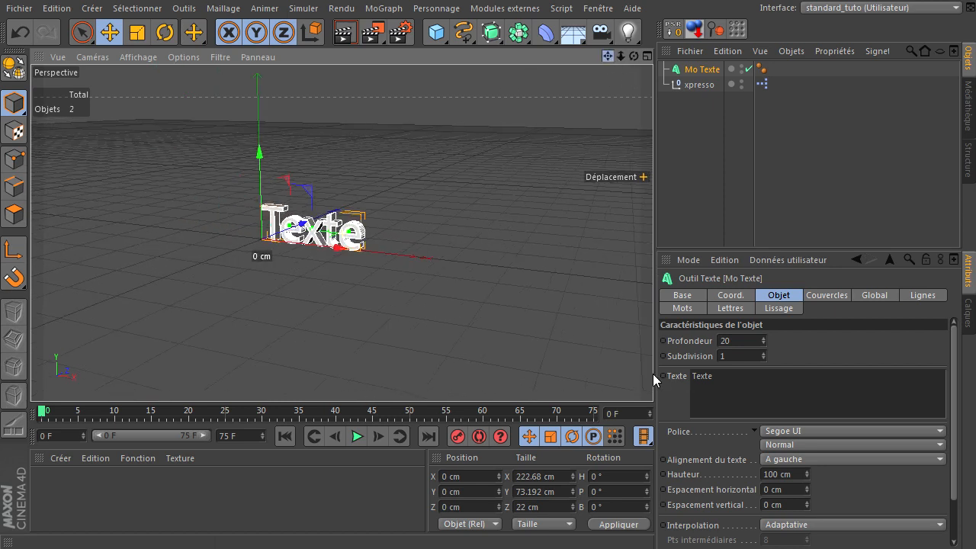
click(682, 164)
click(346, 33)
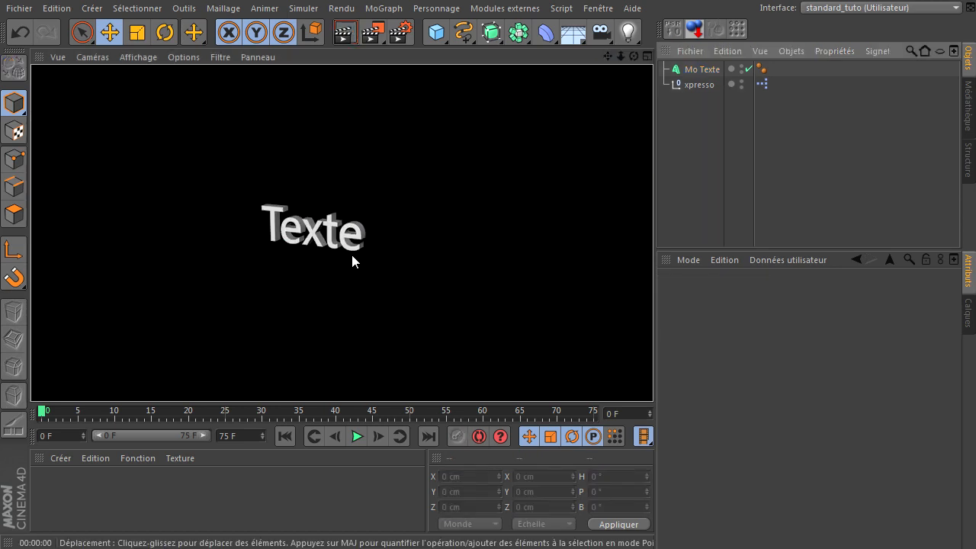
Reopen the null's XPresso editor, place Mo Texte in Groupe X as a node and add its Texte input port.
double_click(760, 84)
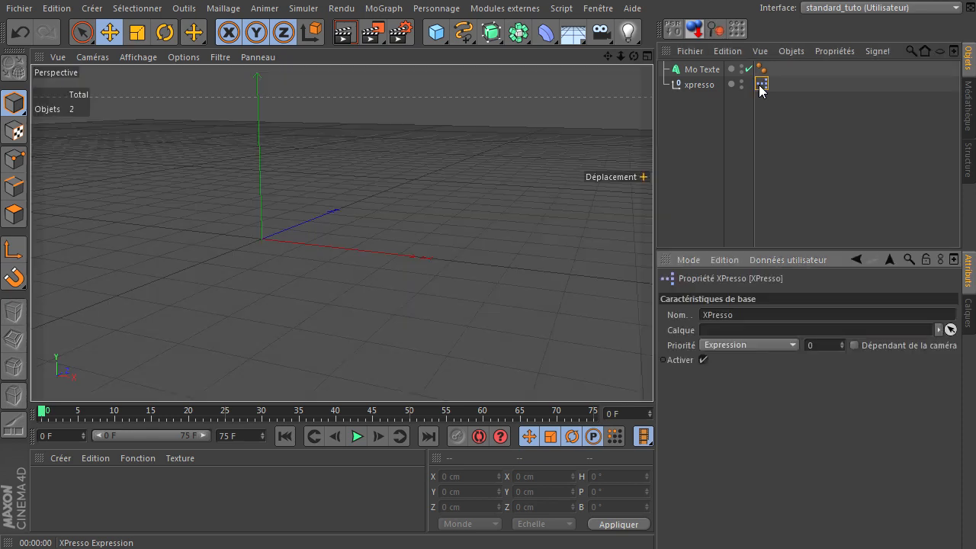
drag(549, 312, 487, 99)
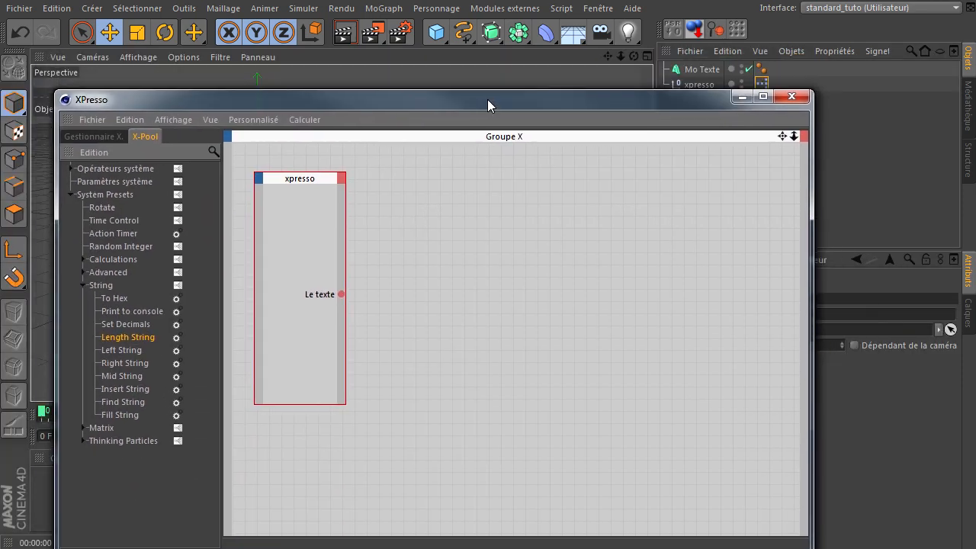
drag(695, 74, 608, 210)
click(524, 166)
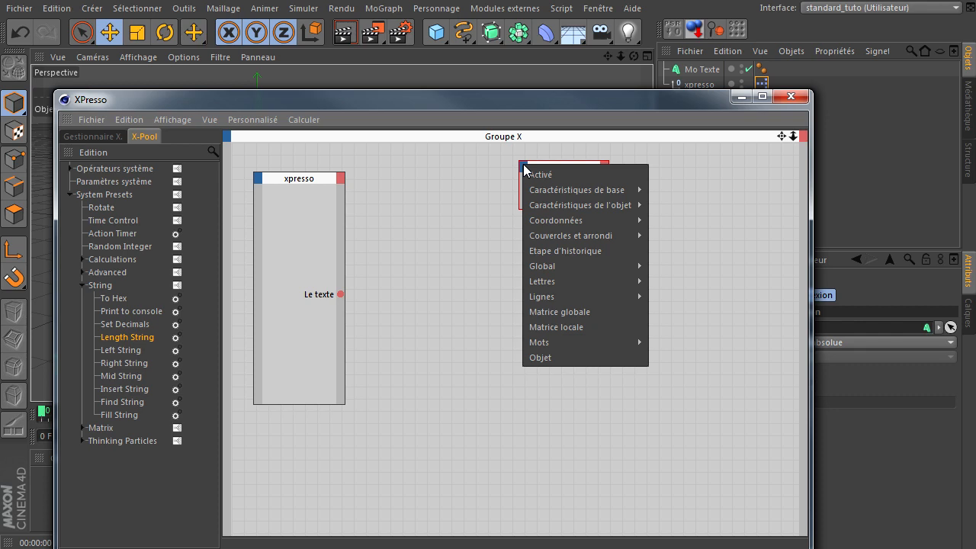
mouse_move(546, 205)
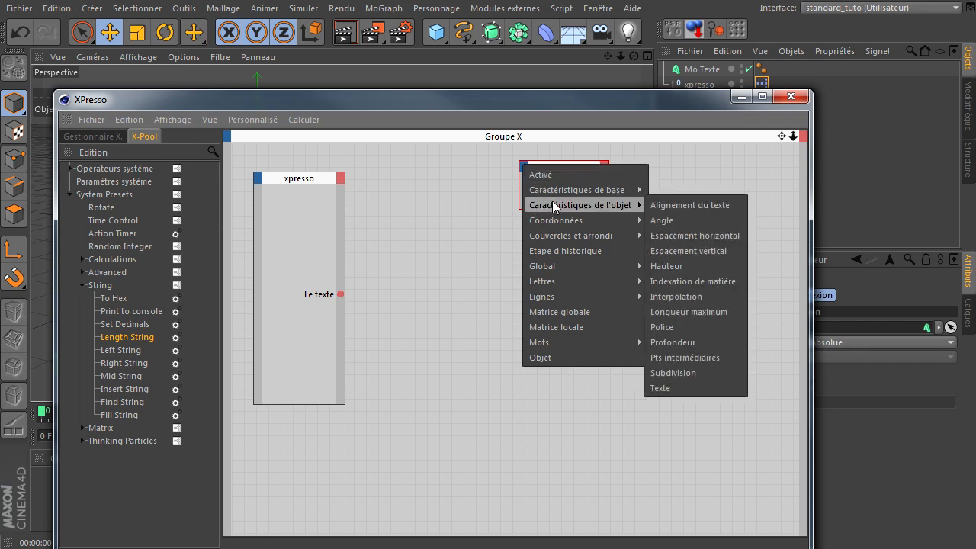
click(689, 388)
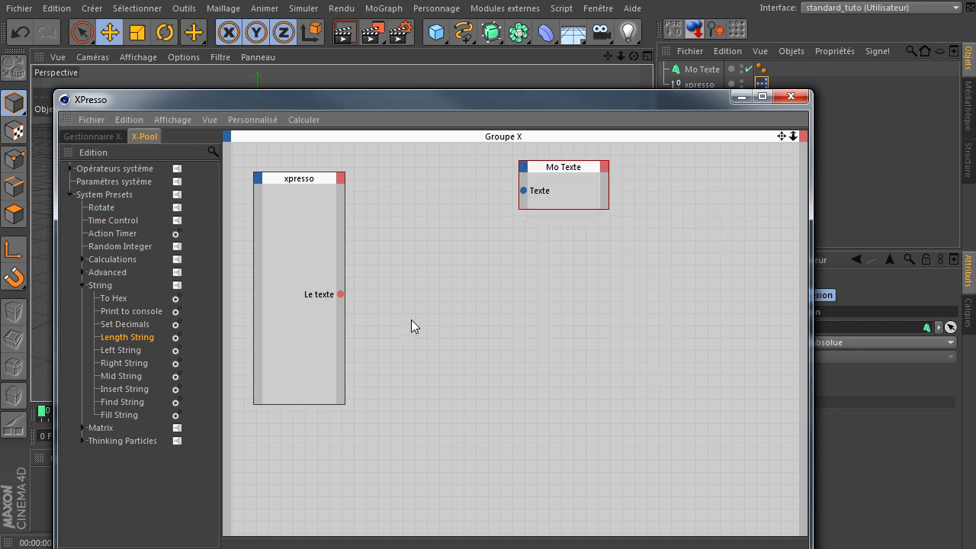
Connect the xpresso node's Le texte output to Mo Texte's Texte input and place the Mo Texte node nearer the xpresso node.
drag(341, 295, 523, 192)
drag(562, 165, 419, 161)
drag(473, 99, 583, 470)
Enter ABCDEFGHIJK in the xpresso null's Le texte field, and check the Mo Texte's Texte field.
click(699, 85)
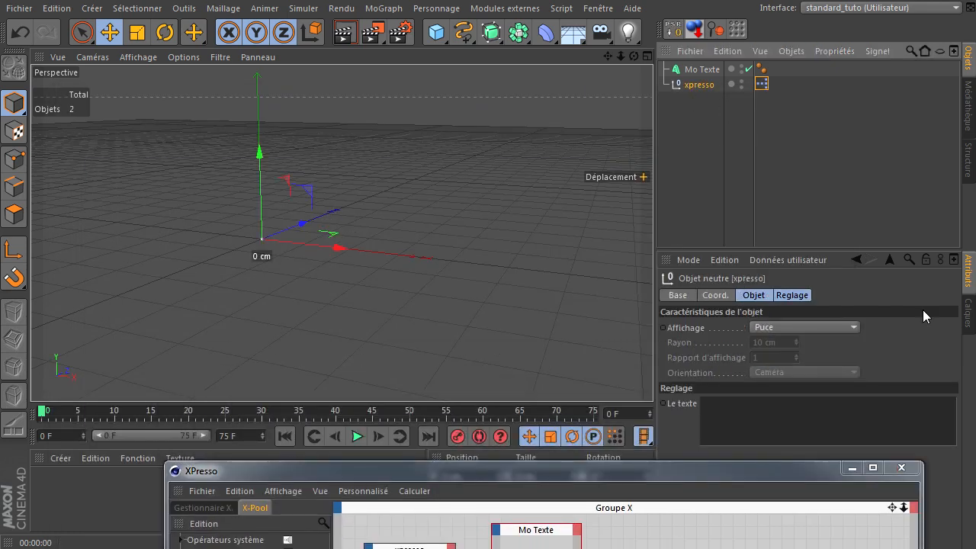
click(797, 296)
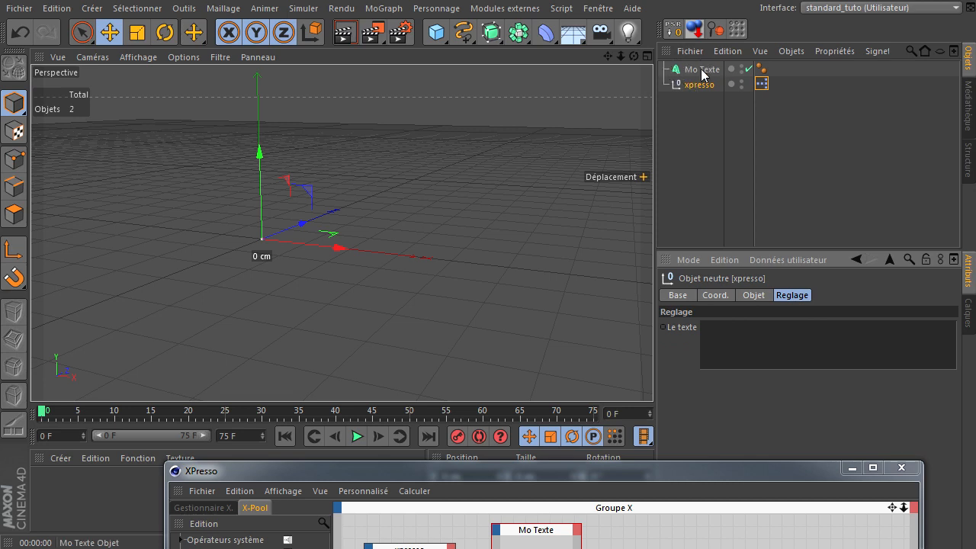
click(777, 343)
text(ABCDEFGHIJK)
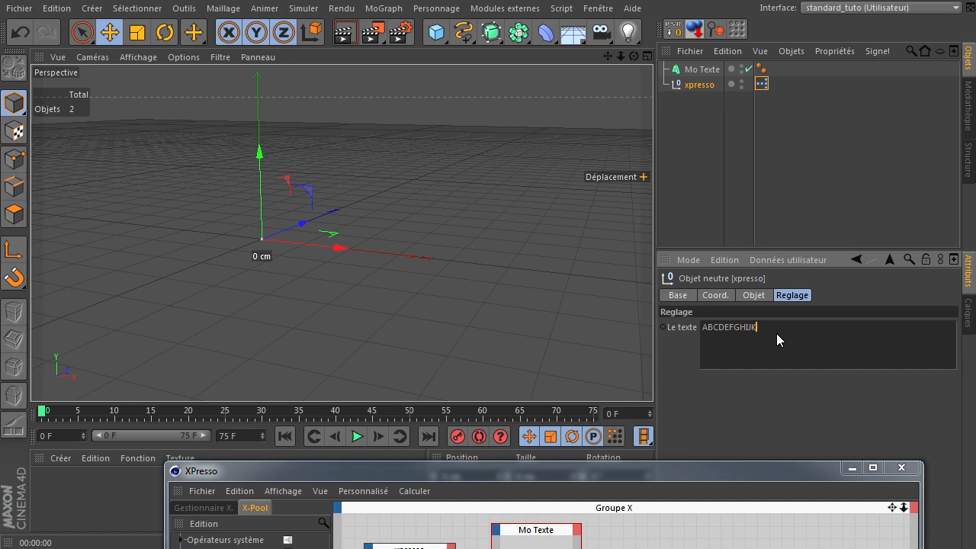
click(715, 204)
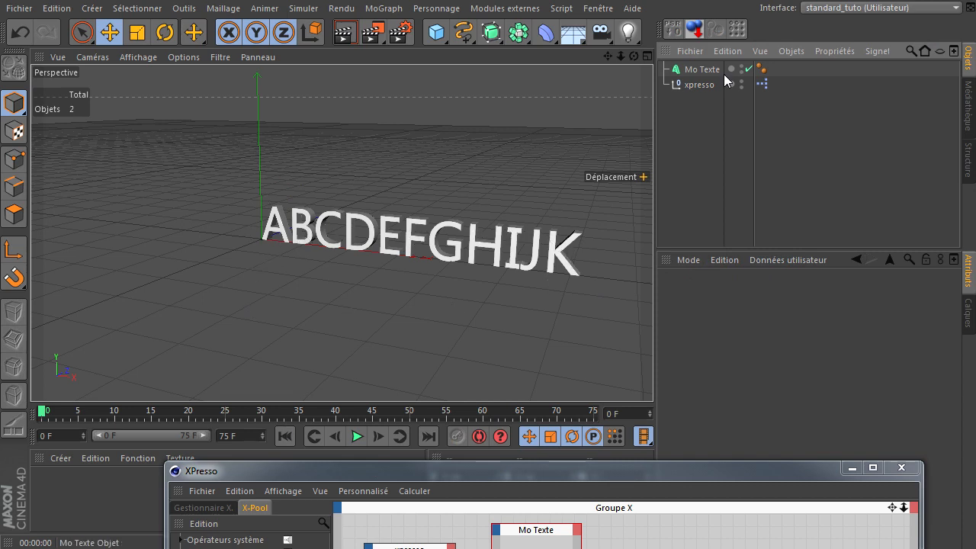
click(699, 84)
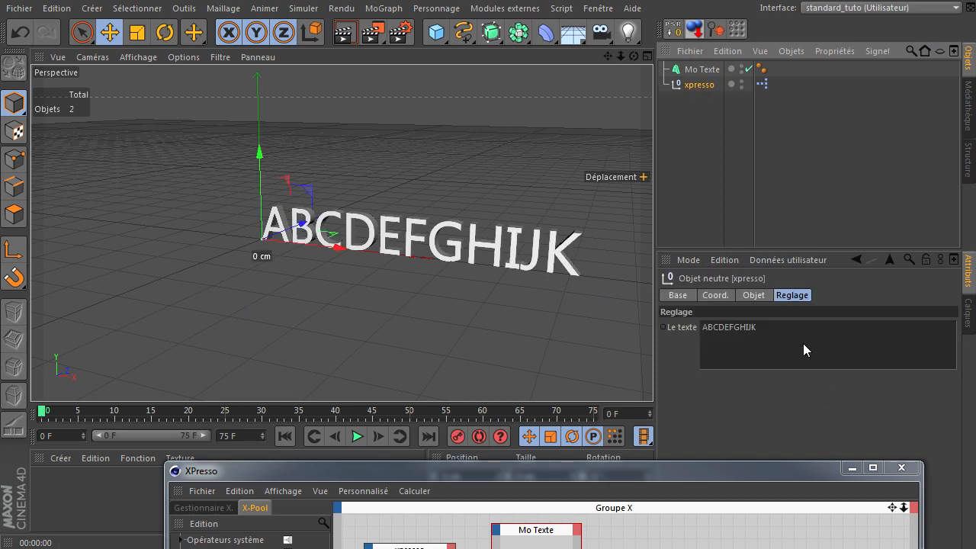
click(702, 69)
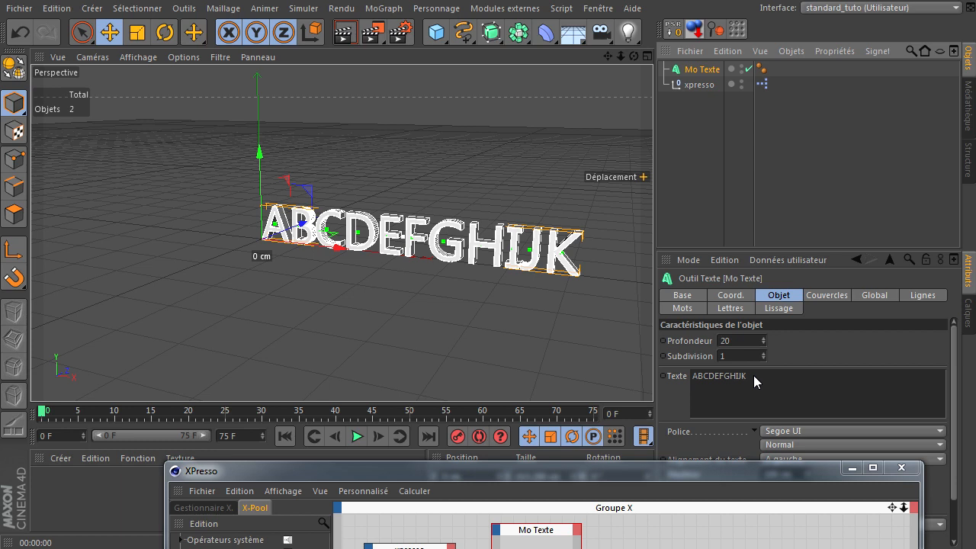
Shrink the Mo Texte node and add a Résultat node from the XPresso Généralités operators below it.
drag(633, 471, 533, 62)
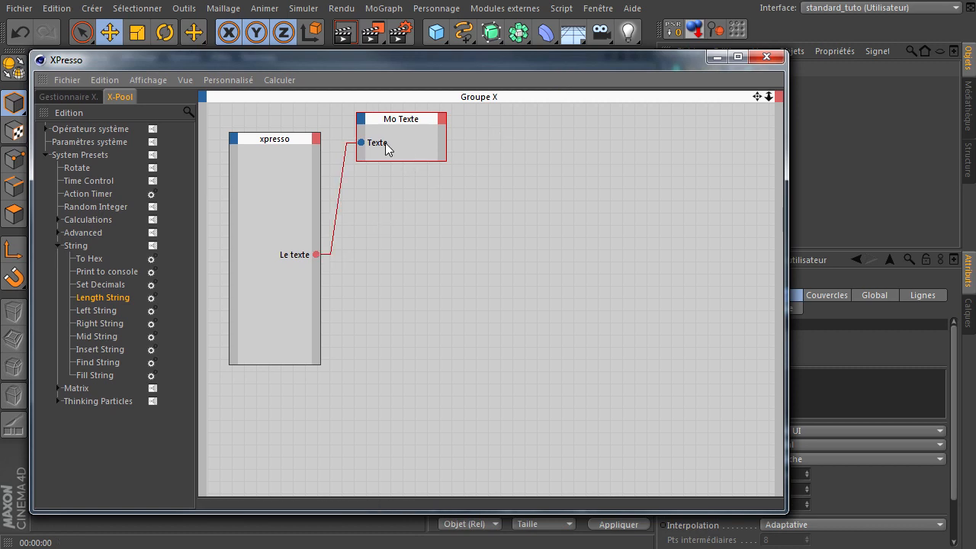
drag(392, 160, 395, 134)
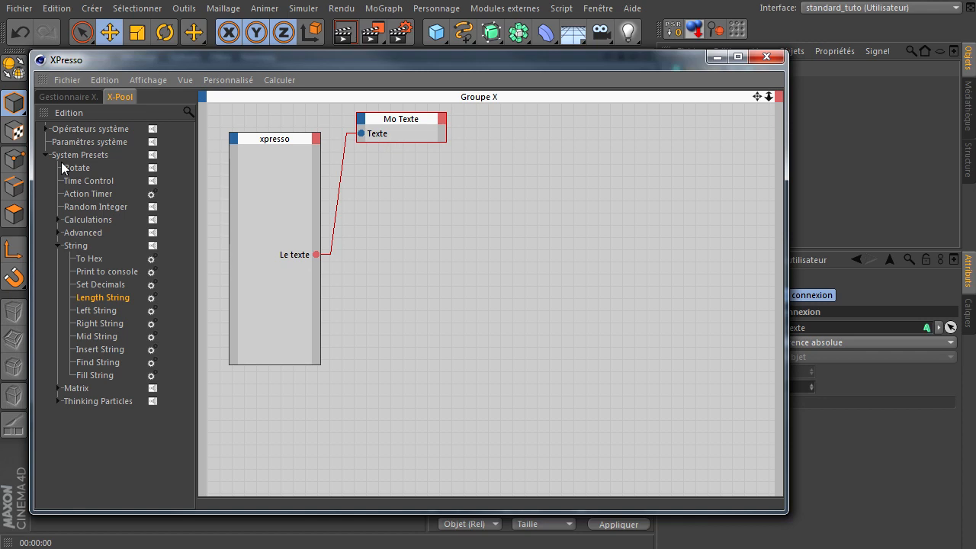
click(45, 129)
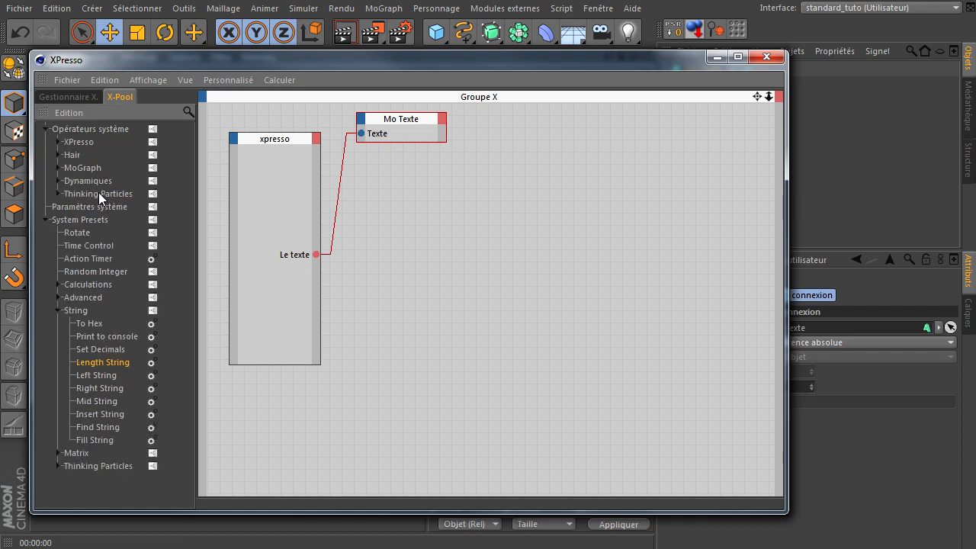
click(56, 143)
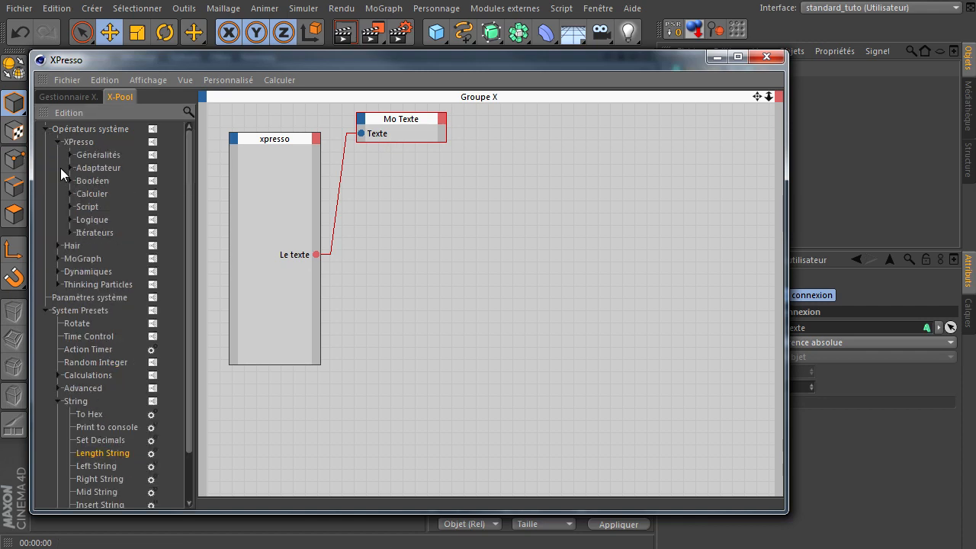
click(68, 155)
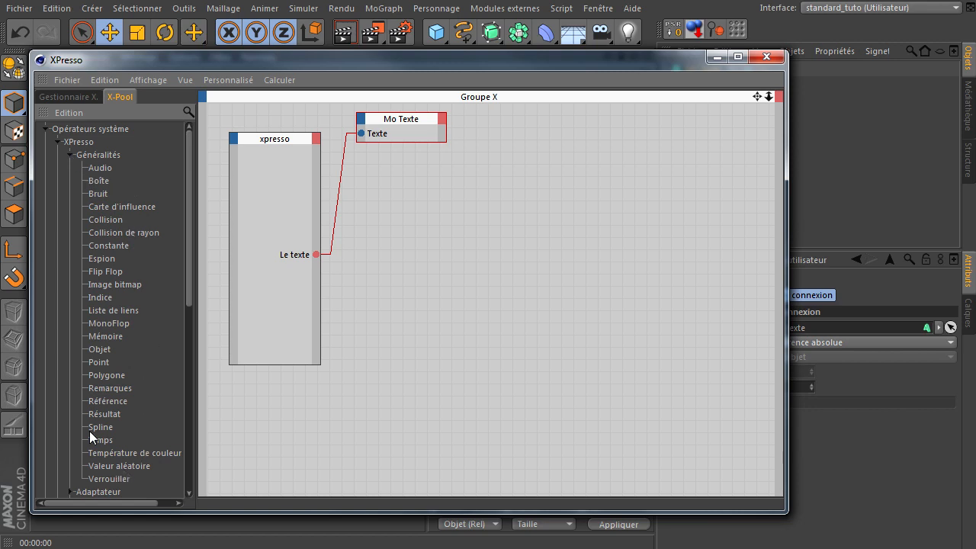
drag(435, 264, 428, 183)
Set the Résultat node's data type to Texte.
drag(572, 62, 397, 57)
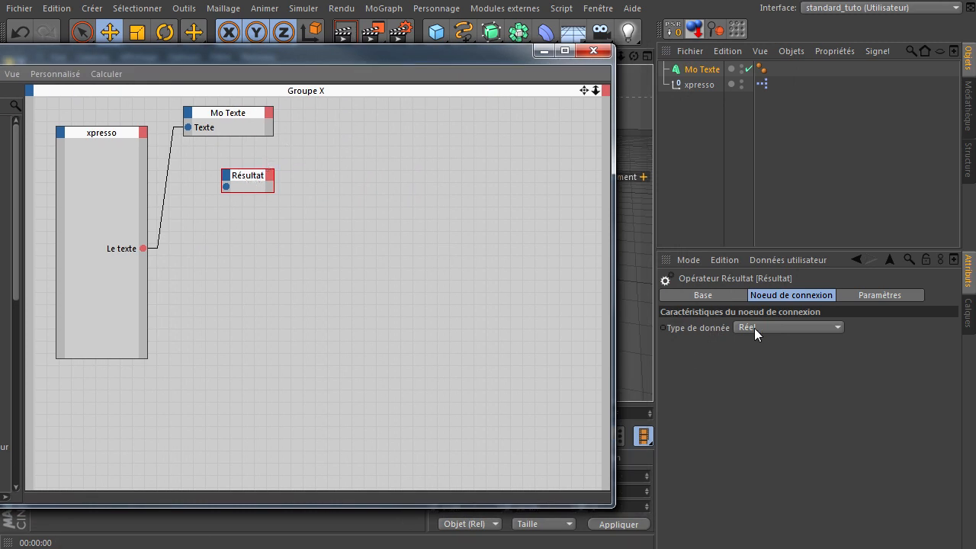
click(777, 326)
click(760, 480)
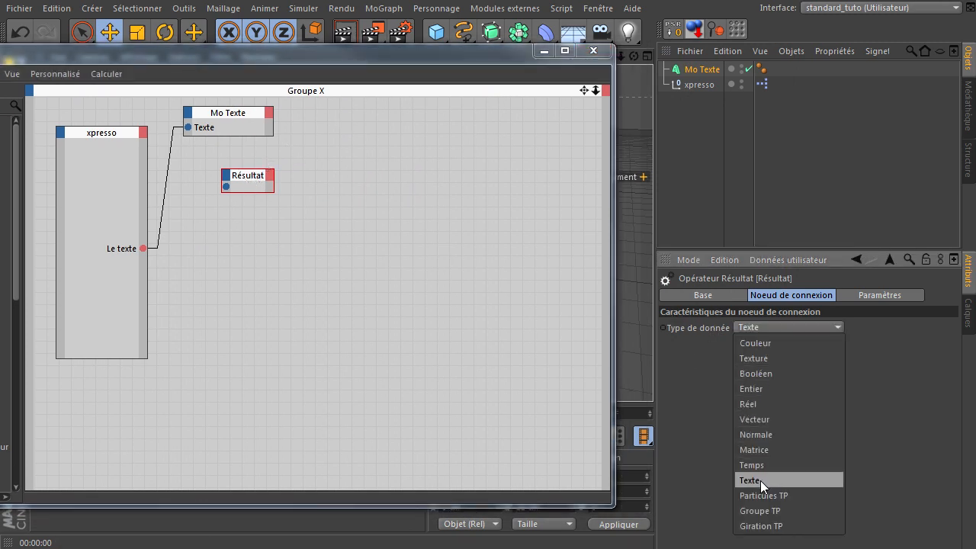
click(761, 481)
Connect the Le texte output to the Résultat node, align that node under Mo Texte and widen it.
drag(273, 60, 537, 36)
drag(406, 225, 490, 163)
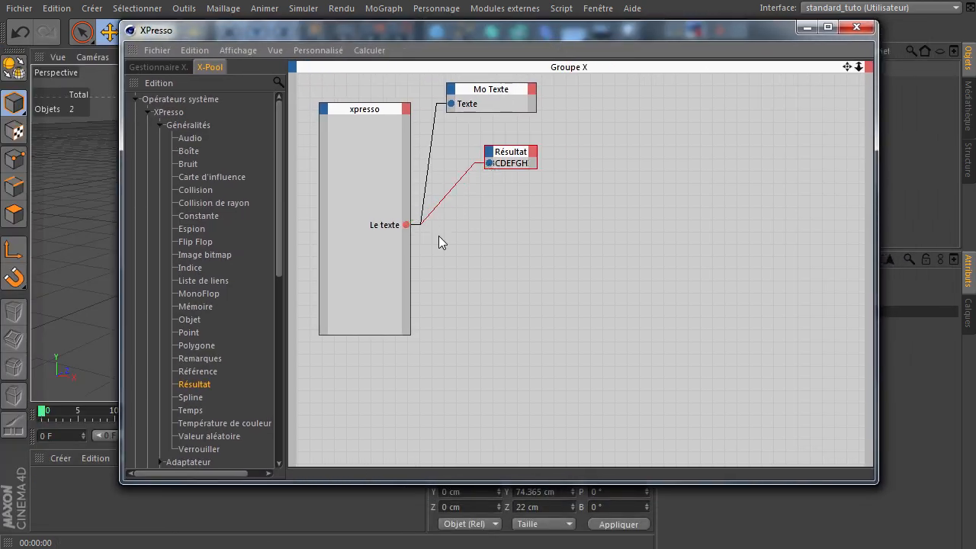
drag(513, 155, 475, 129)
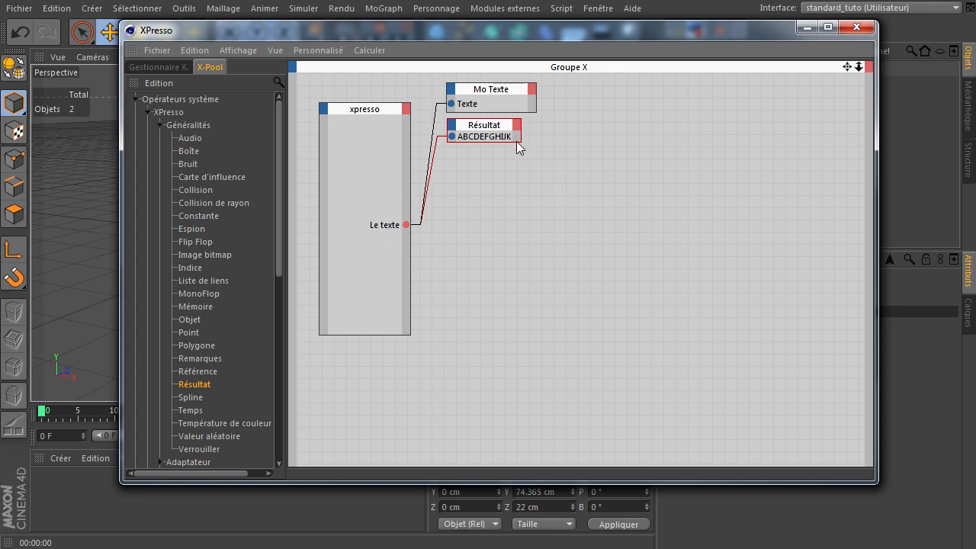
drag(519, 133, 541, 134)
Add a Length String node from the String system presets to Groupe X, below the Résultat node.
drag(605, 33, 524, 48)
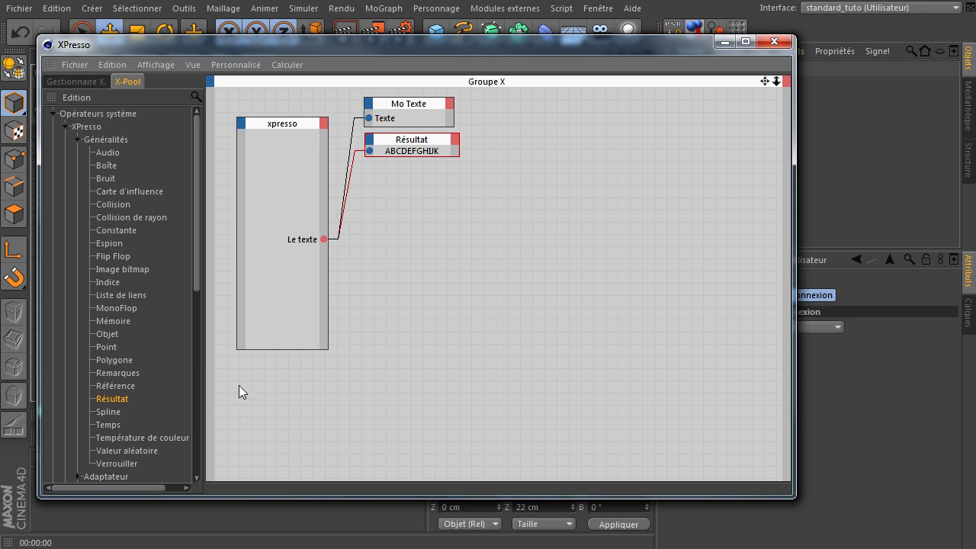
click(76, 141)
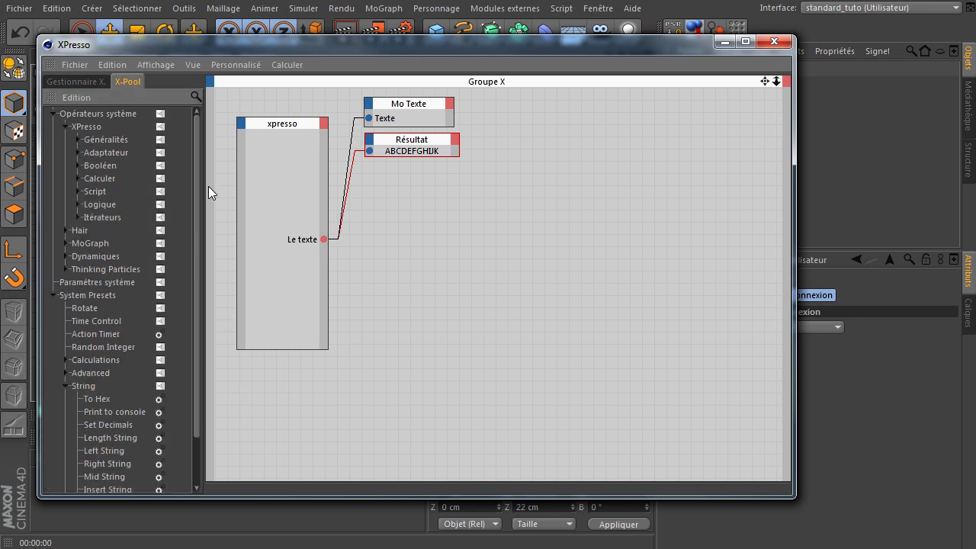
scroll(196, 204, down, 3)
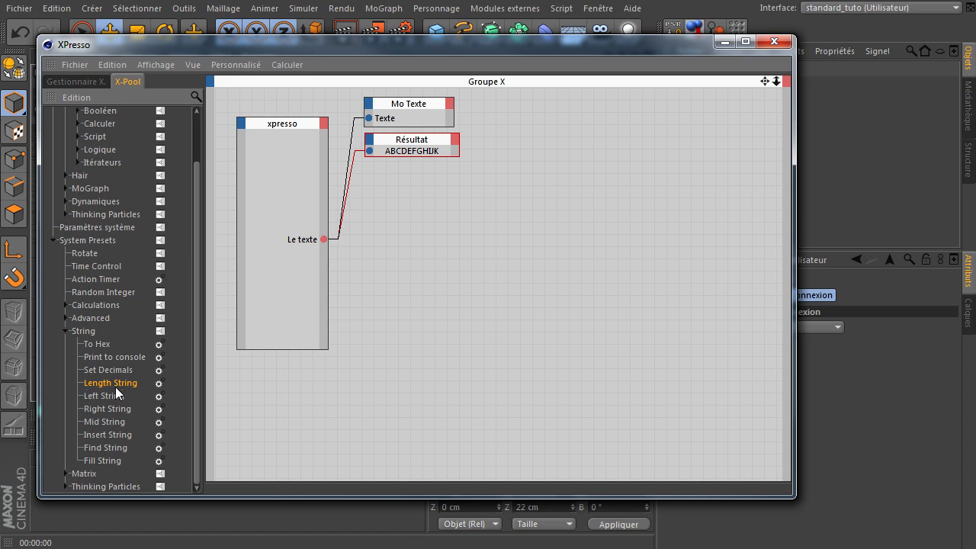
drag(556, 202, 491, 199)
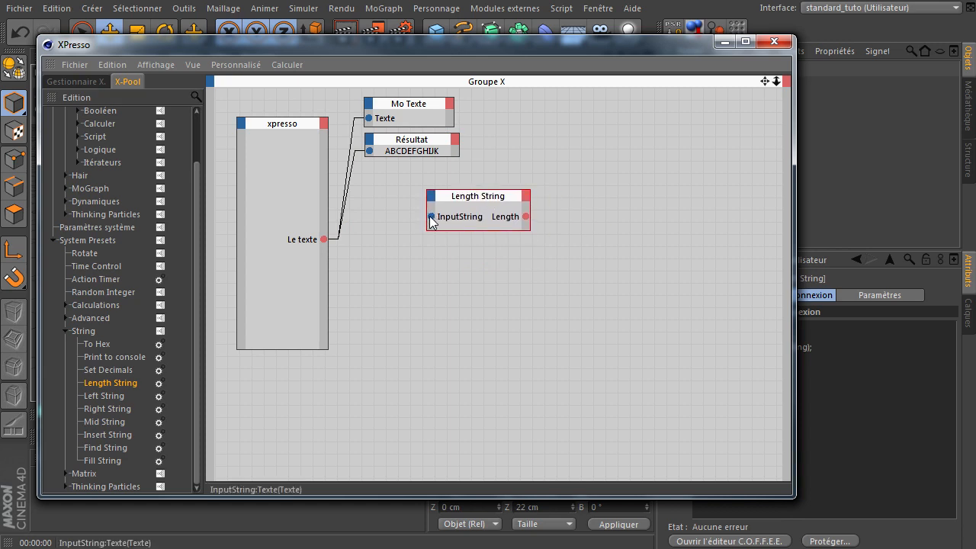
Check the port information of Length String's InputString input and Length output.
right_click(429, 216)
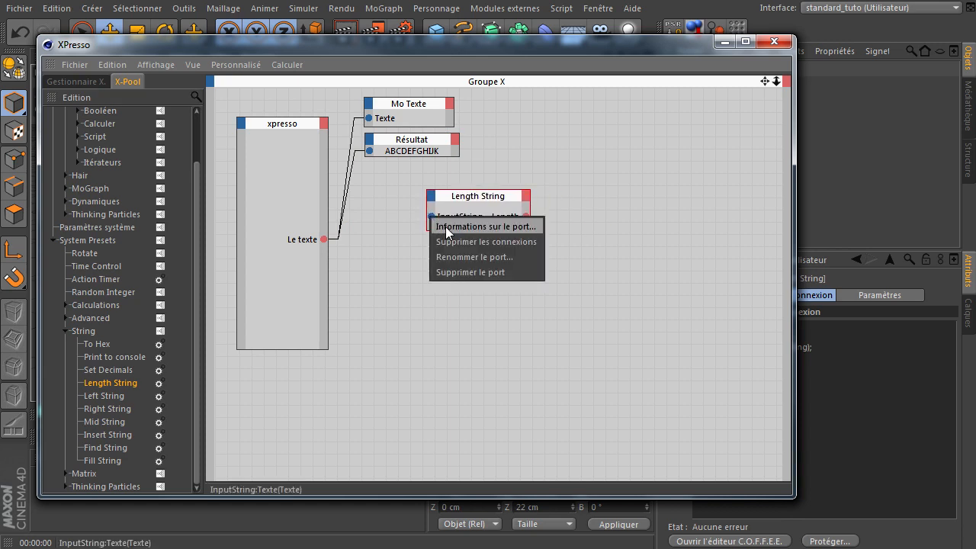
click(446, 226)
click(445, 273)
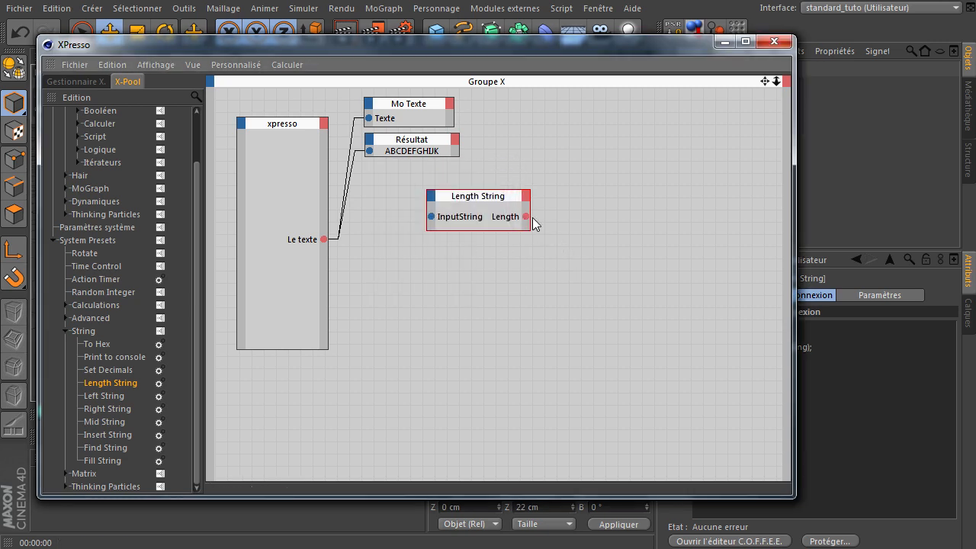
right_click(526, 216)
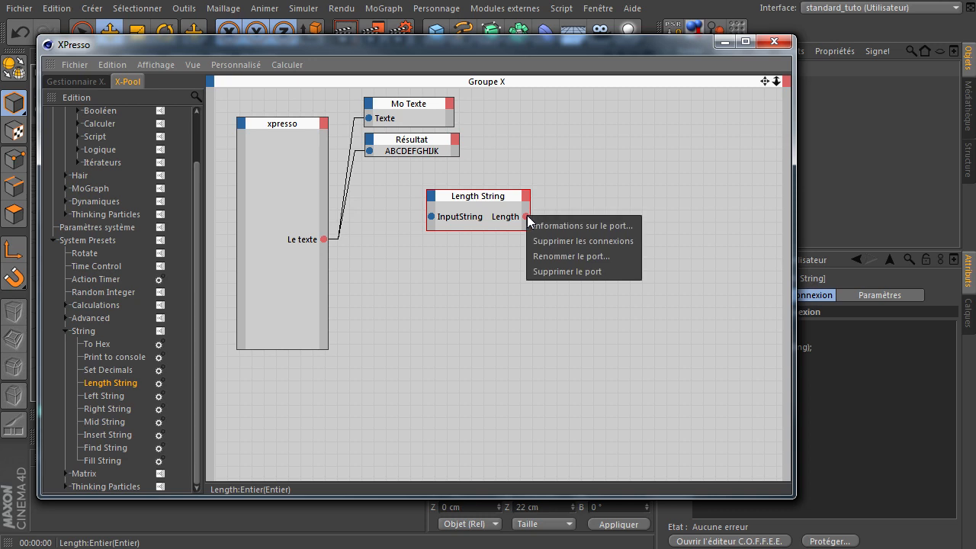
click(551, 223)
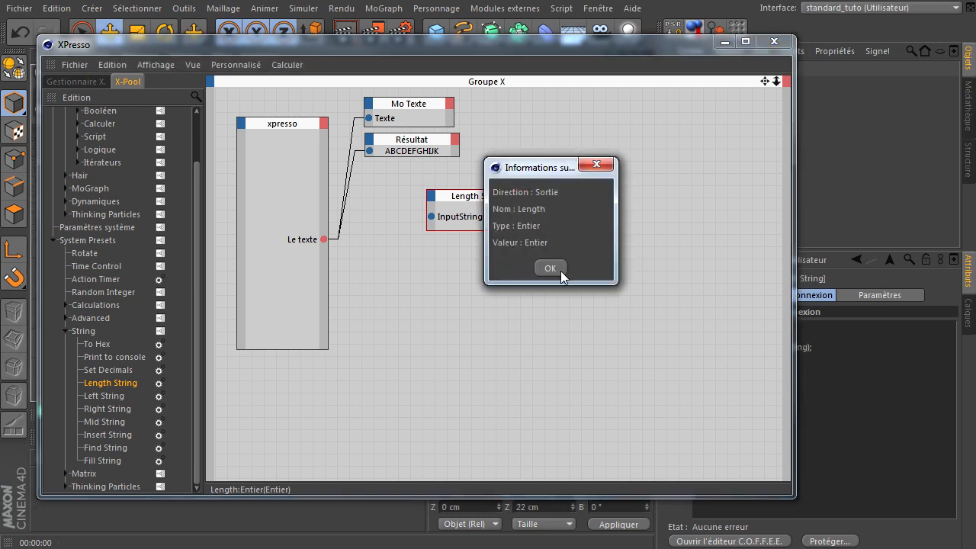
click(553, 269)
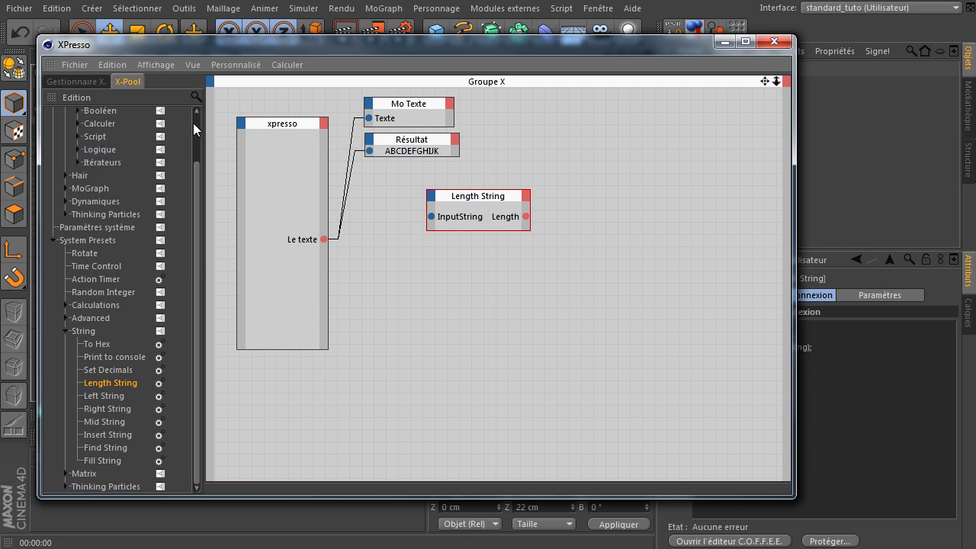
Add a Résultat node from the XPresso Généralités operators beside Length String and feed it the Length output.
scroll(193, 123, up, 3)
click(78, 140)
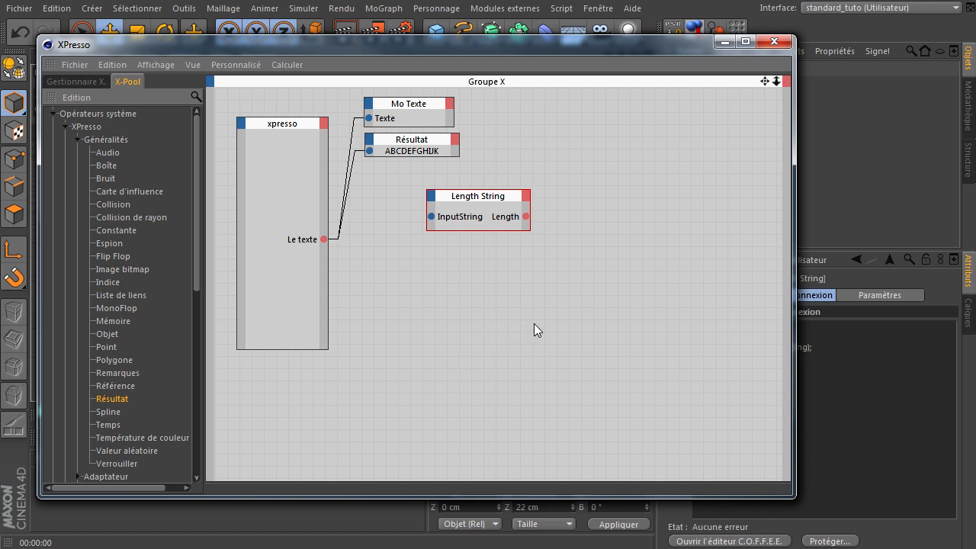
drag(534, 329, 534, 329)
click(77, 139)
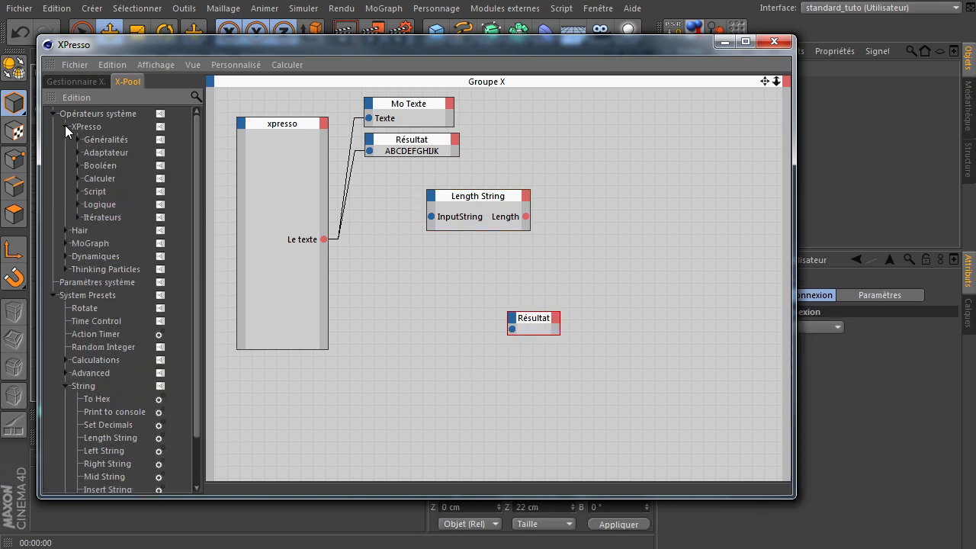
click(65, 127)
drag(534, 320, 566, 216)
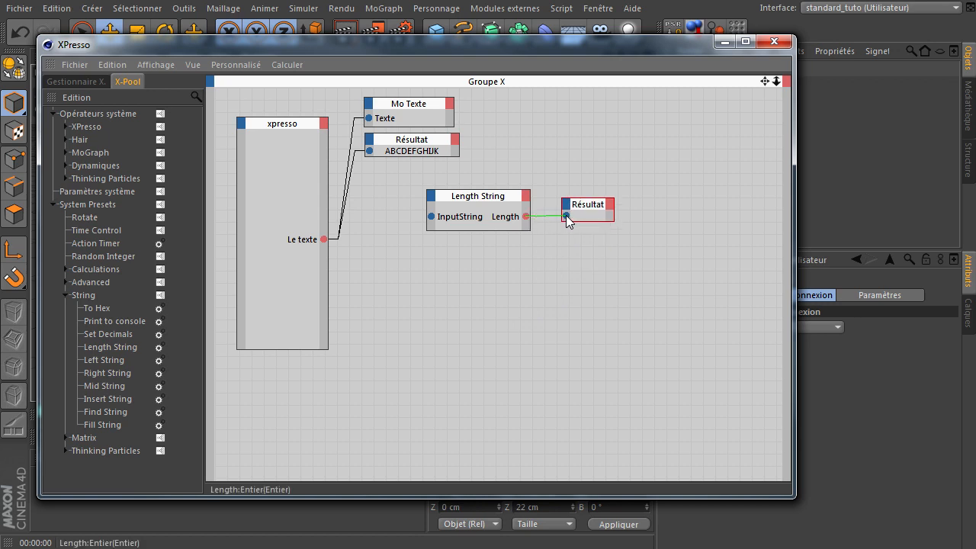
Connect Le texte to Length String's InputString and align Length String and its Résultat node beneath the text Résultat node.
drag(430, 216, 321, 239)
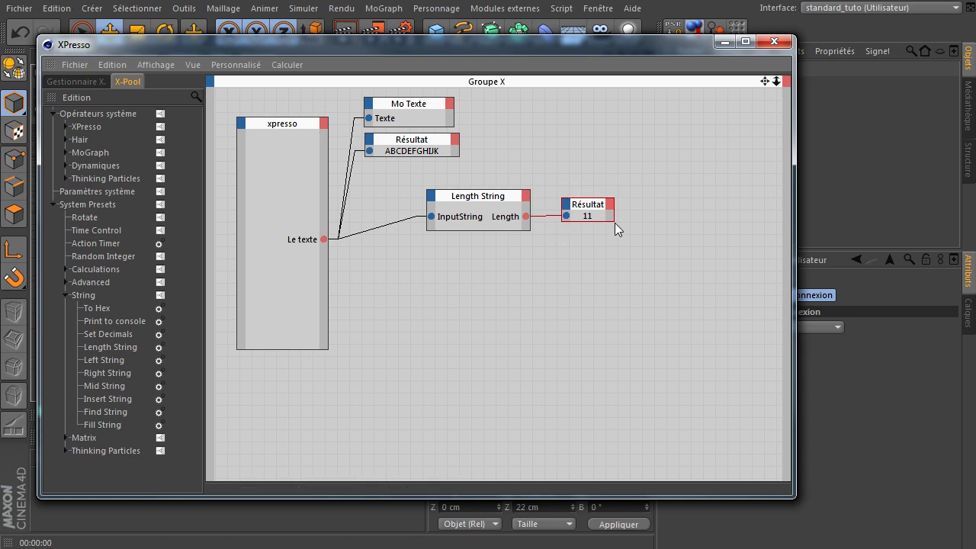
drag(464, 199, 402, 175)
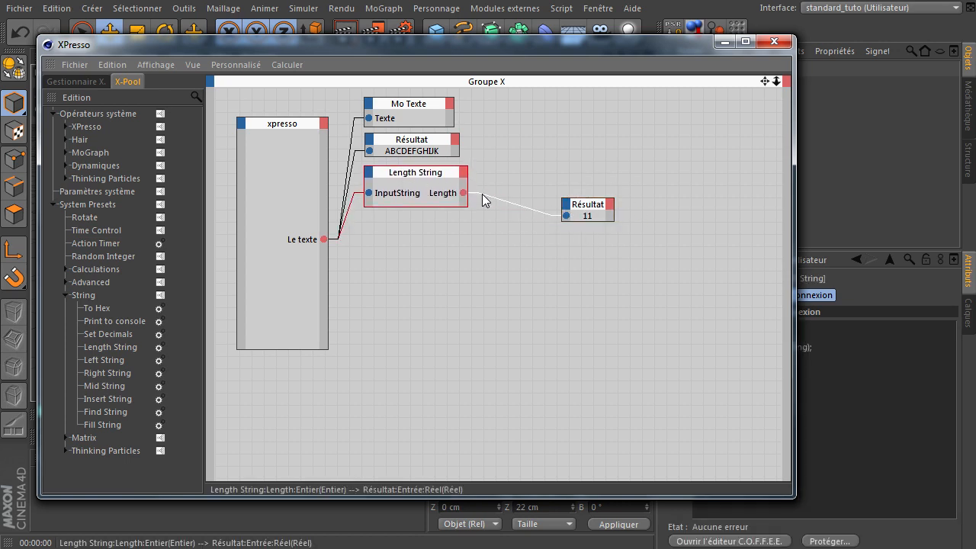
drag(584, 209, 507, 177)
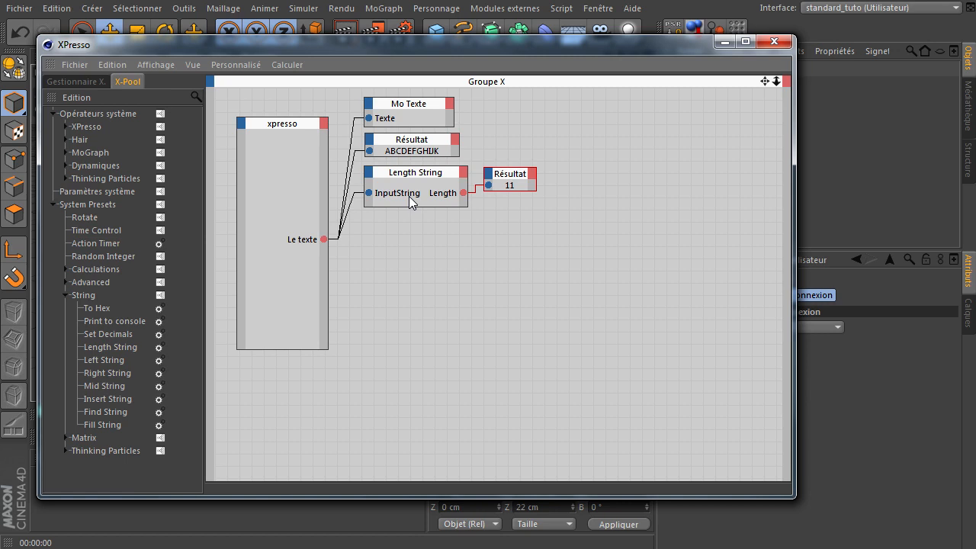
Review the C.O.F.F.E.E. script of the Length String node and lengthen the xpresso node downward.
drag(571, 50, 414, 74)
click(271, 199)
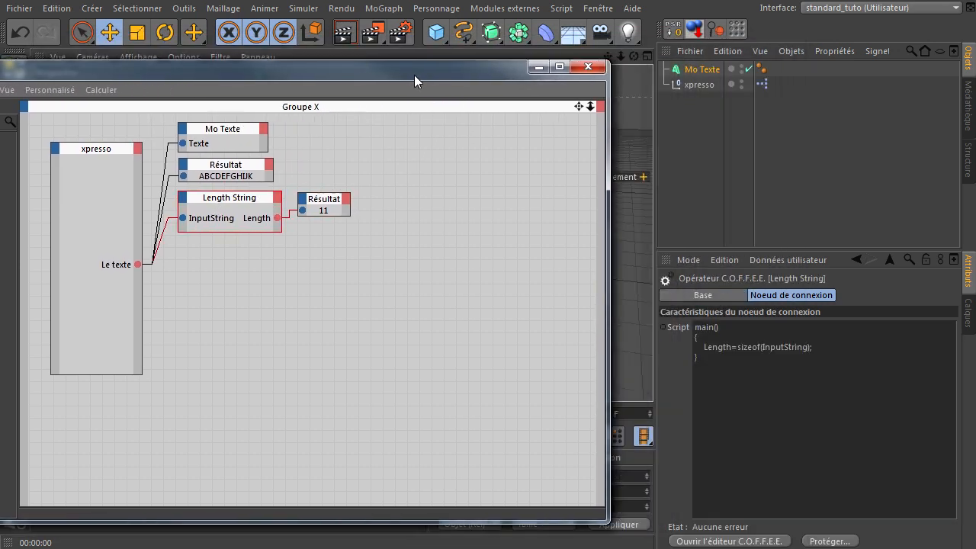
click(830, 349)
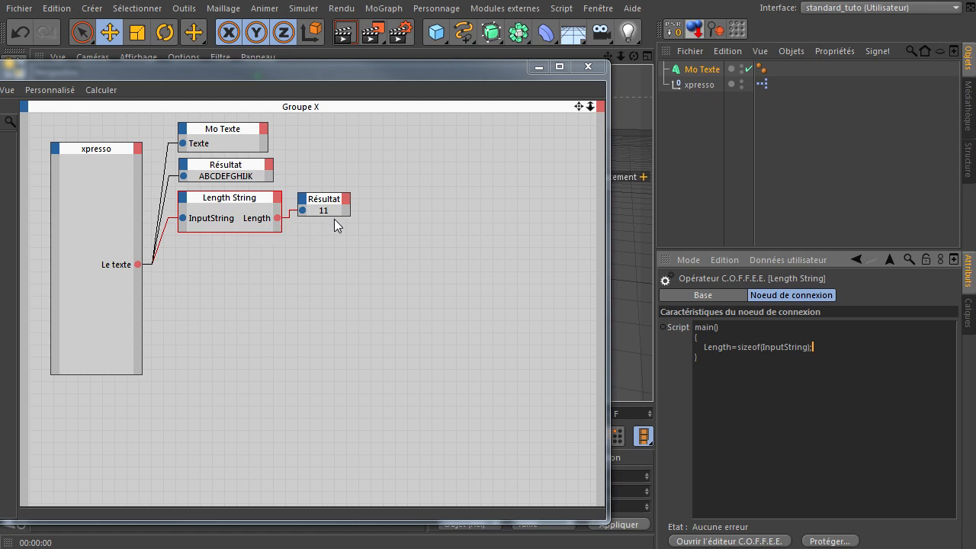
drag(88, 375, 124, 466)
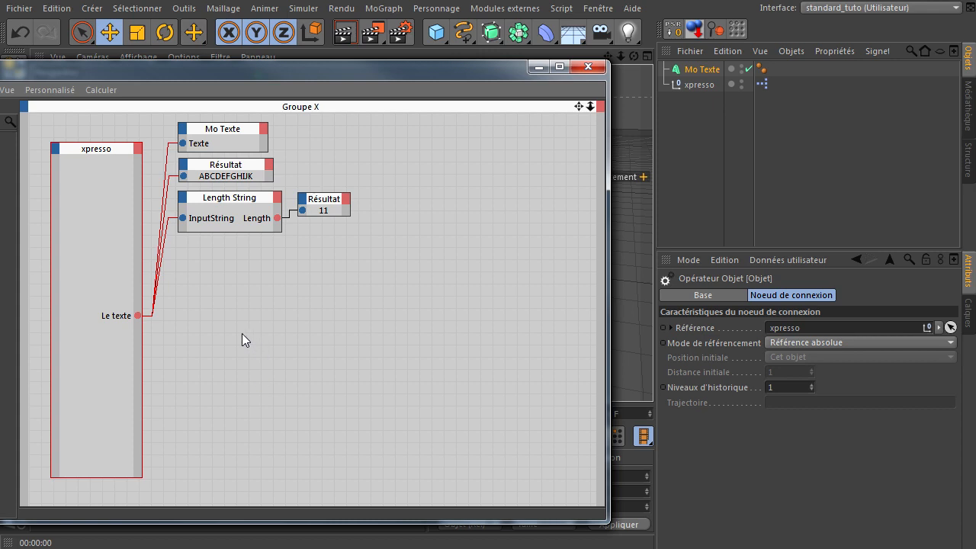
drag(306, 73, 482, 57)
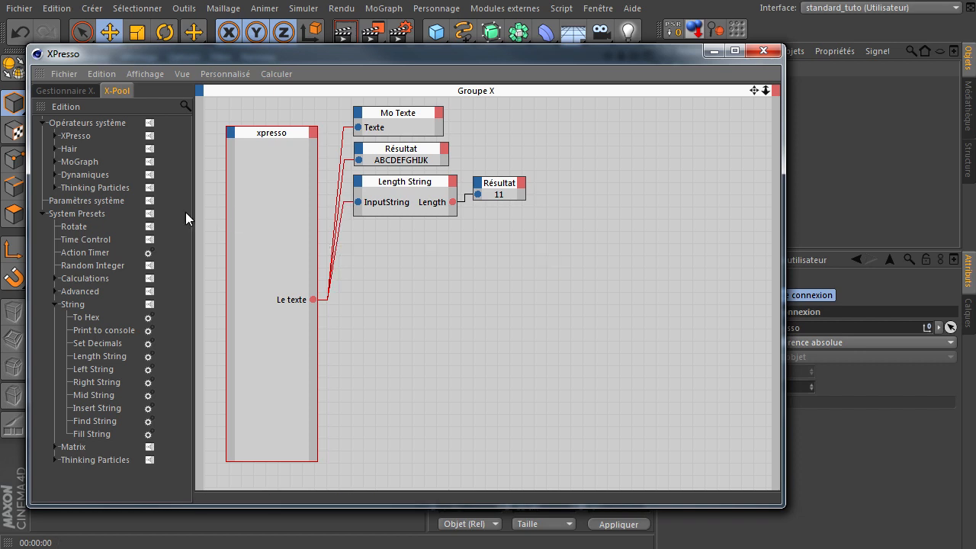
click(54, 136)
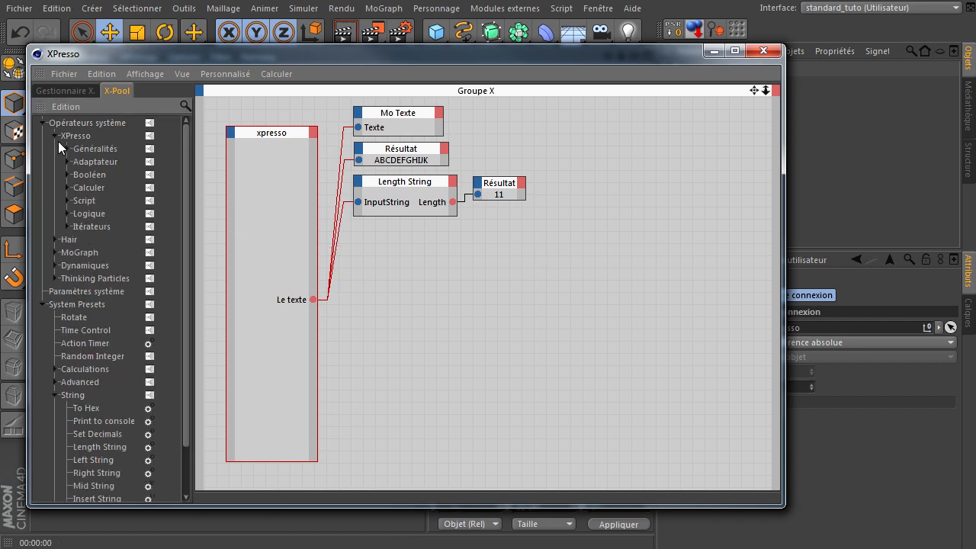
click(66, 149)
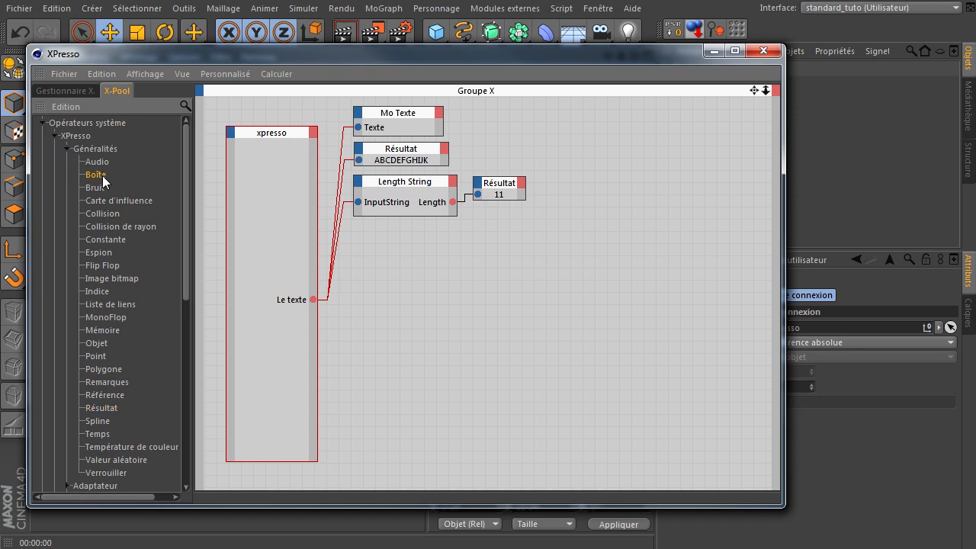
click(68, 151)
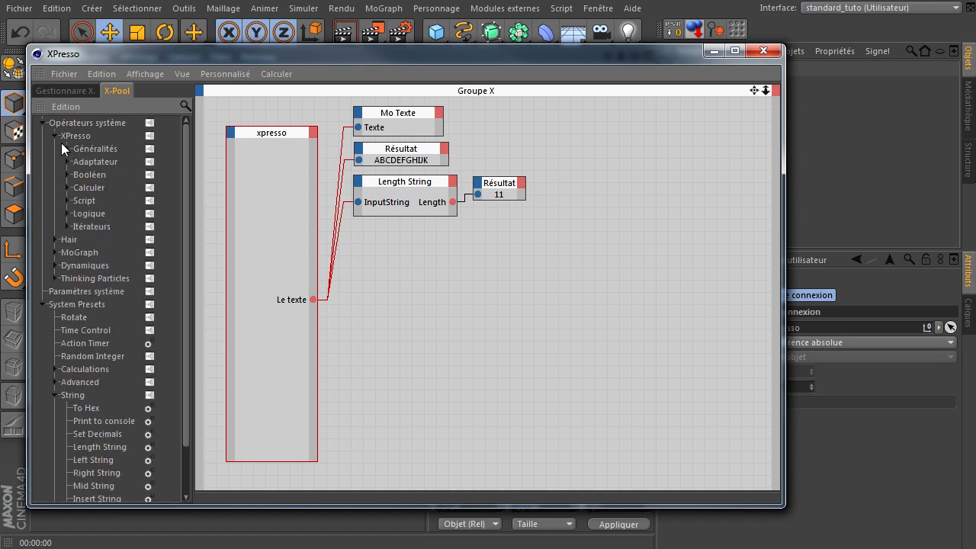
click(56, 136)
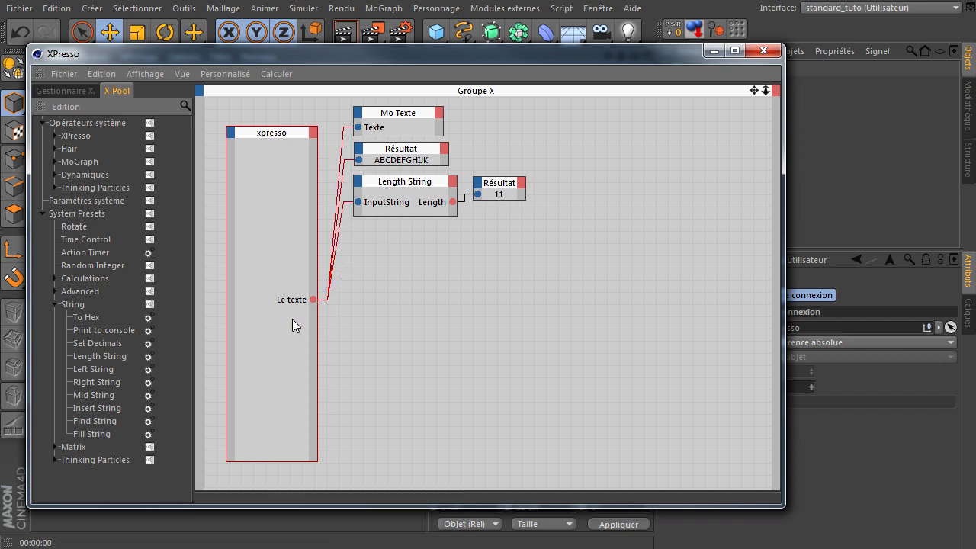
Move Length String and its Résultat away from the xpresso node, and bring Mo Texte and the text Résultat closer to it.
drag(377, 266, 659, 137)
click(430, 158)
drag(430, 159, 440, 157)
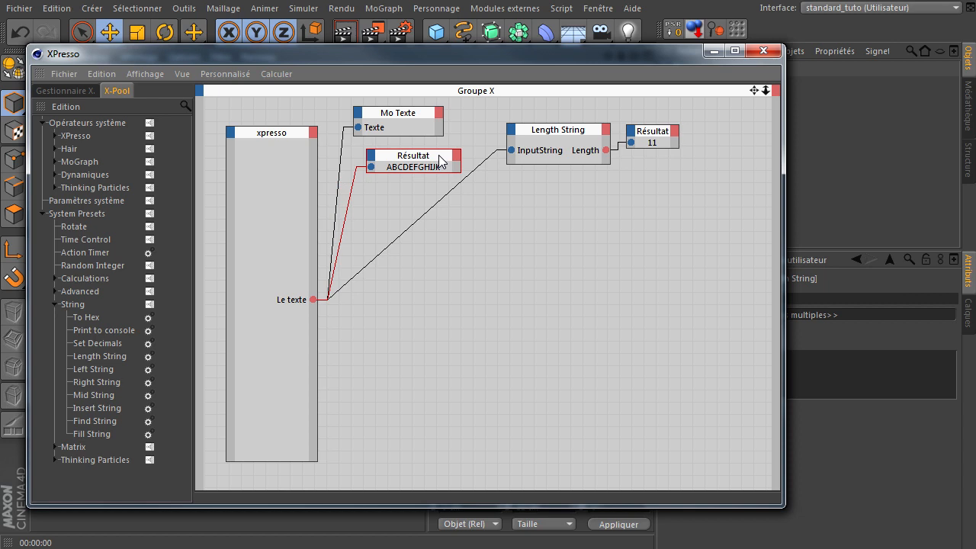
click(409, 118)
drag(409, 119, 392, 116)
drag(396, 159, 367, 148)
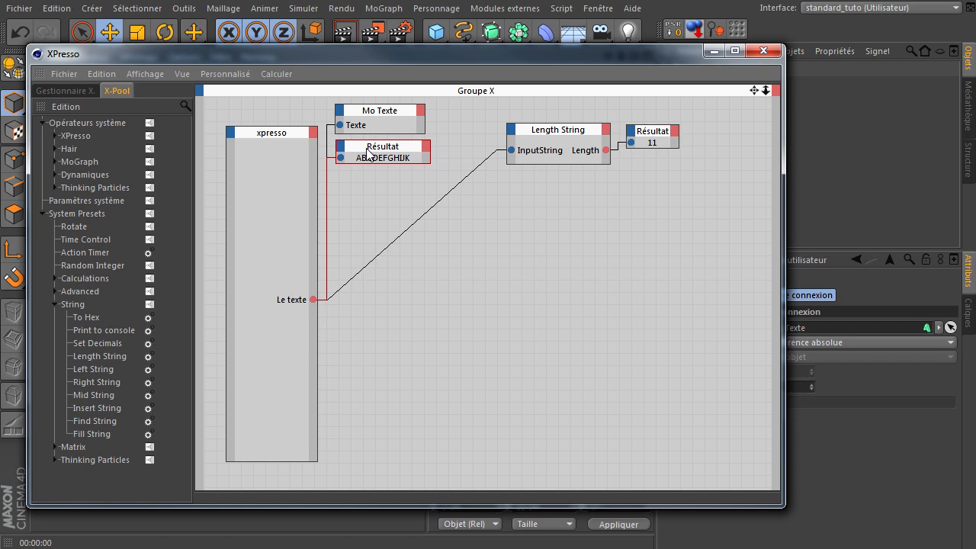
Shift Length String together with its Résultat node slightly up and back toward the Mo Texte node.
click(468, 290)
drag(510, 242, 688, 113)
drag(557, 136, 537, 124)
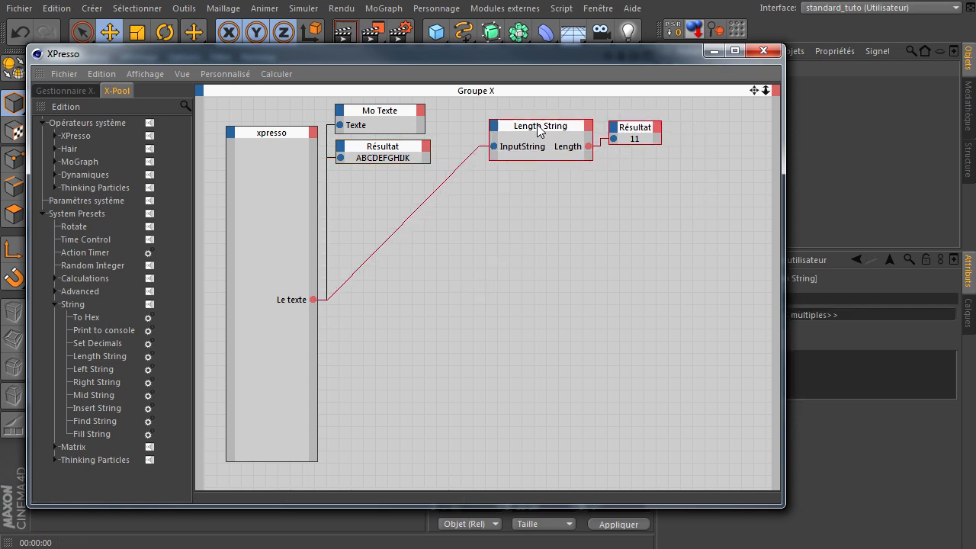
click(488, 259)
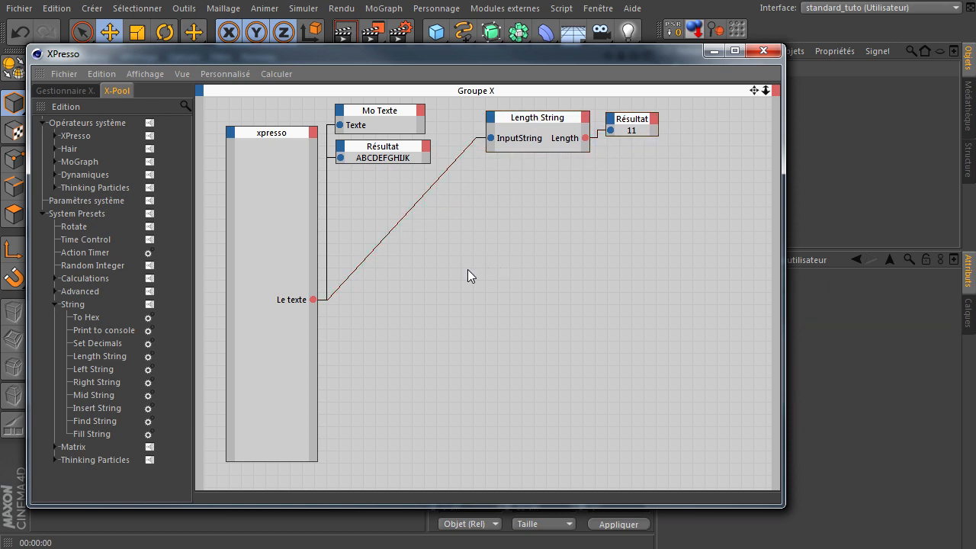
Add a Left String node from the String system presets and place it below Length String.
click(98, 371)
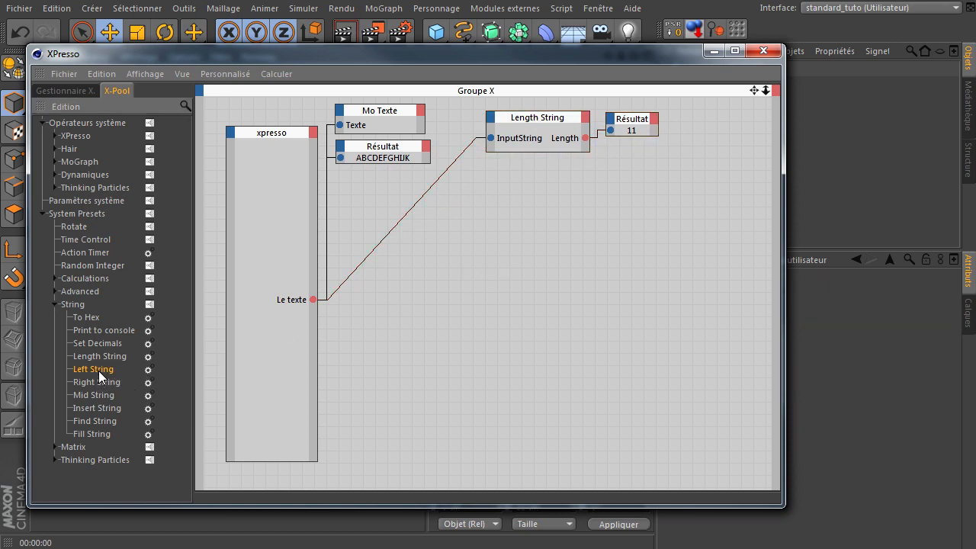
drag(534, 290, 535, 198)
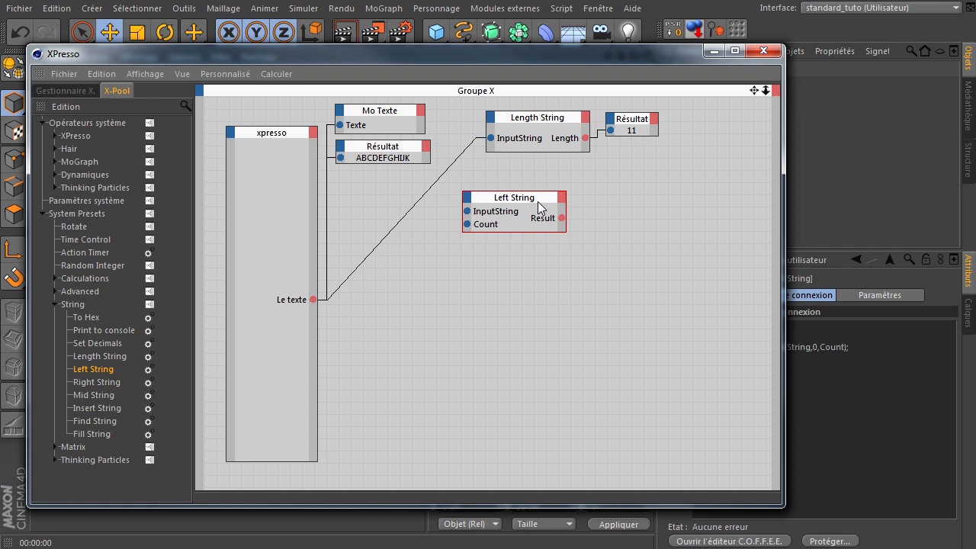
drag(609, 57, 628, 49)
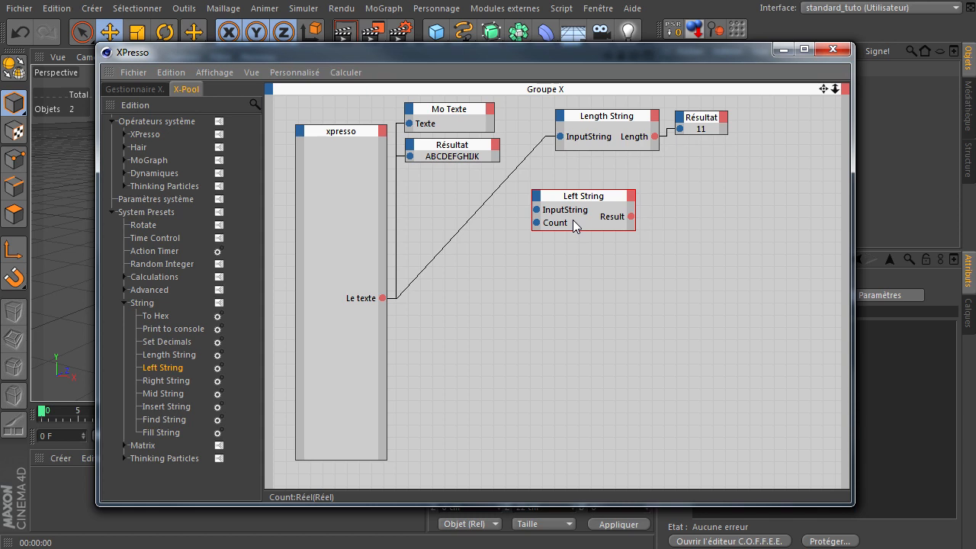
Duplicate the text Résultat node onto Left String's Result output and connect Le texte to Left String's InputString.
right_click(630, 216)
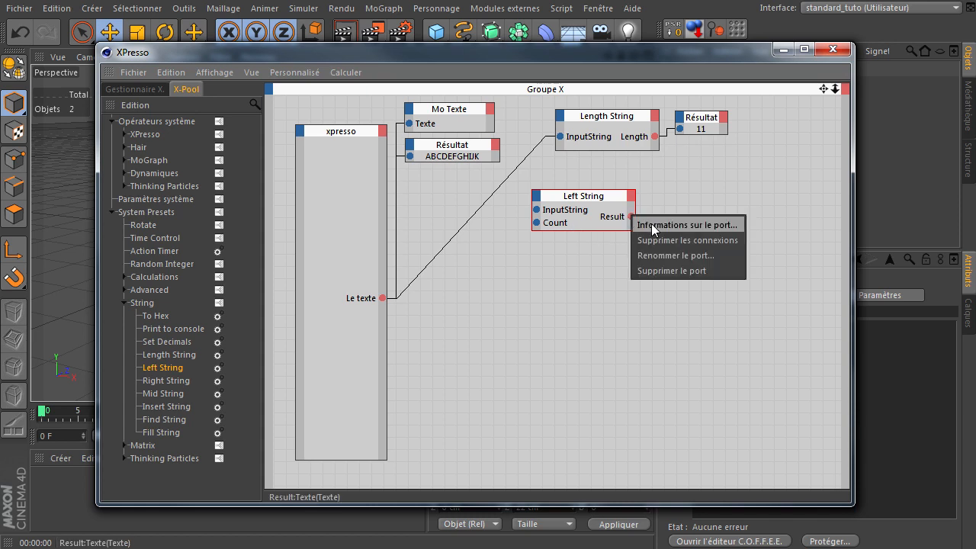
click(652, 224)
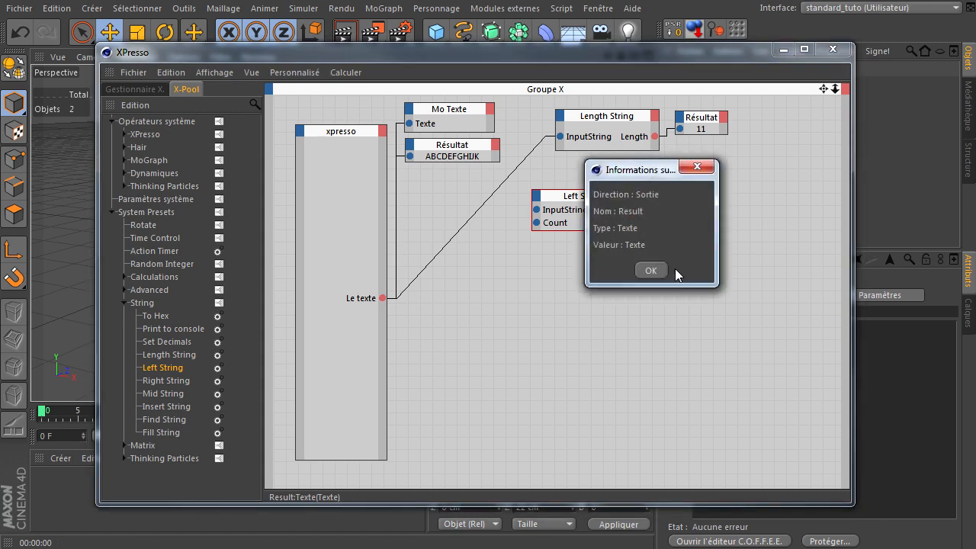
click(651, 270)
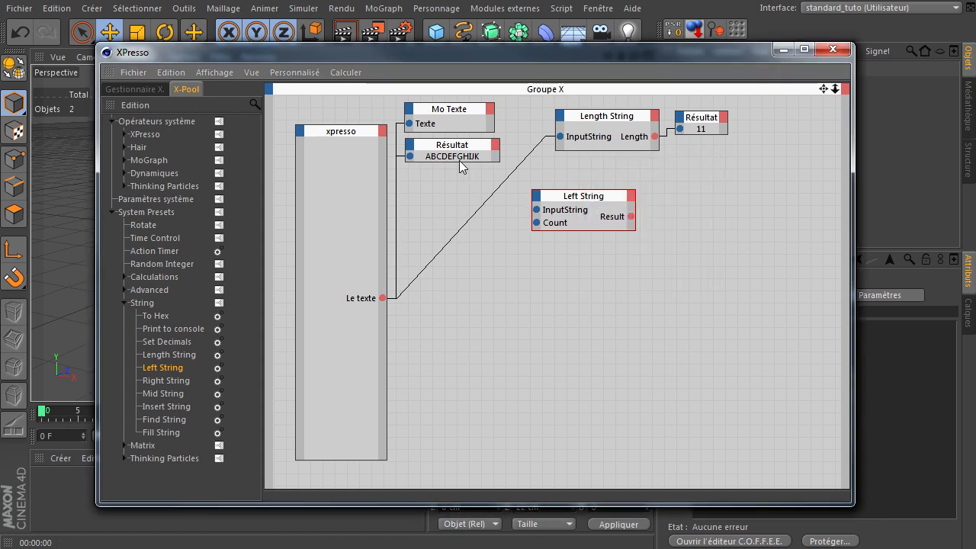
ctrl+drag(450, 151, 688, 193)
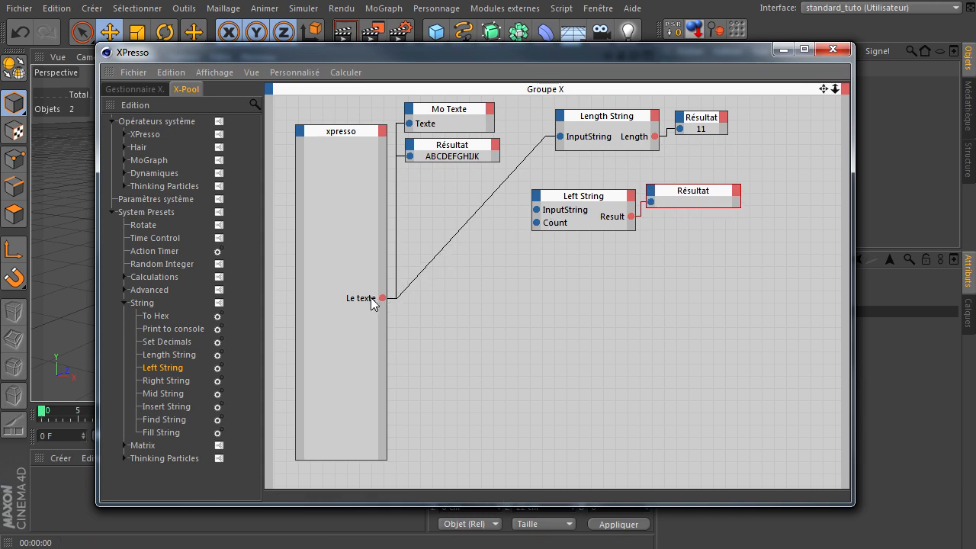
drag(383, 299, 536, 211)
Examine the Left String node's C.O.F.F.E.E. script and open its parameters.
drag(656, 61, 459, 39)
click(338, 171)
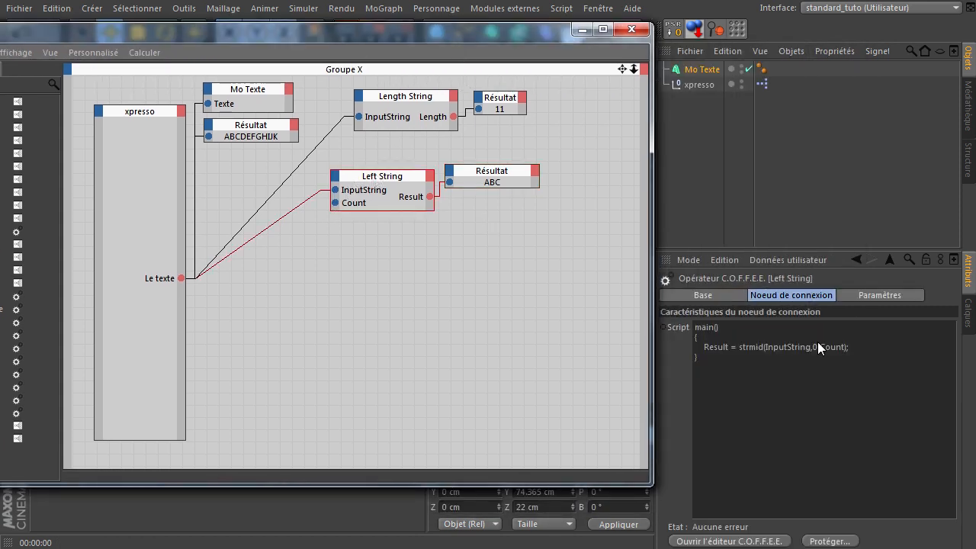
click(894, 296)
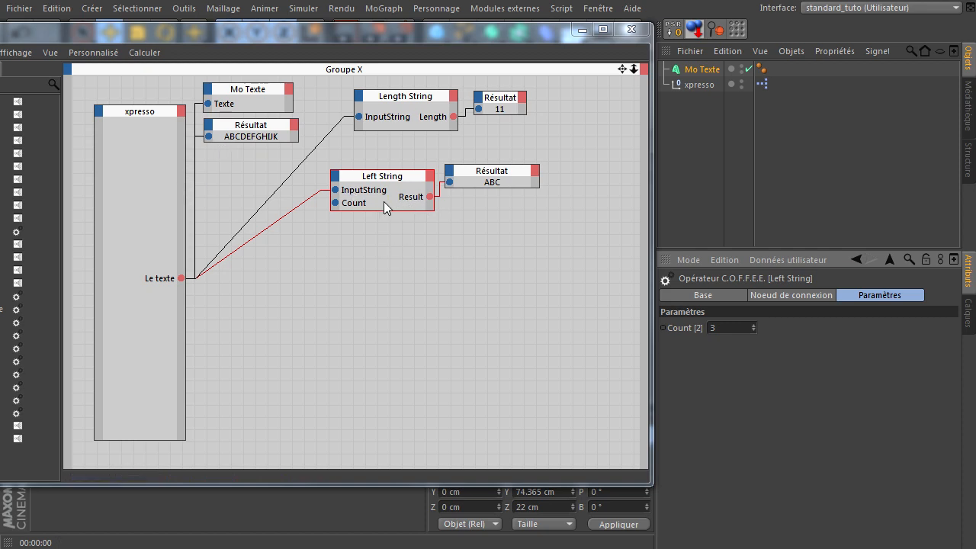
Try different Count values on the Left String node, including 0, and leave Count at 4.
click(753, 325)
click(753, 325)
click(753, 325)
click(753, 325)
click(753, 324)
click(753, 325)
click(753, 325)
click(753, 325)
click(754, 323)
click(755, 324)
click(755, 324)
click(755, 323)
click(753, 324)
click(752, 324)
click(753, 324)
click(753, 324)
text(0)
key(Return)
click(753, 324)
click(754, 324)
click(754, 324)
click(753, 324)
click(753, 330)
click(753, 330)
click(753, 330)
click(753, 330)
click(754, 330)
click(754, 325)
click(754, 324)
click(754, 324)
click(753, 324)
click(753, 324)
Move the Mo Texte node beside Left String and rewire its Texte input from Le texte to the Result output.
drag(481, 24, 498, 95)
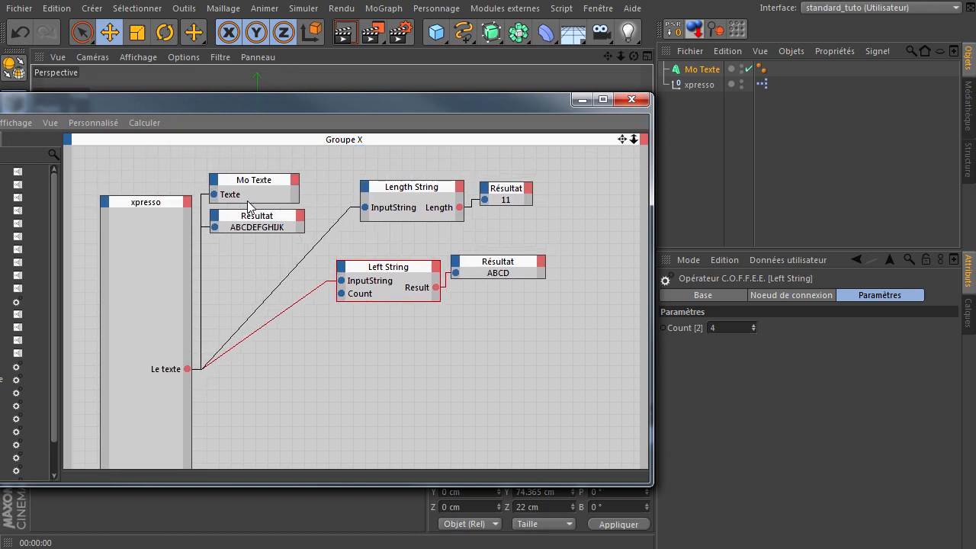
drag(249, 190, 500, 368)
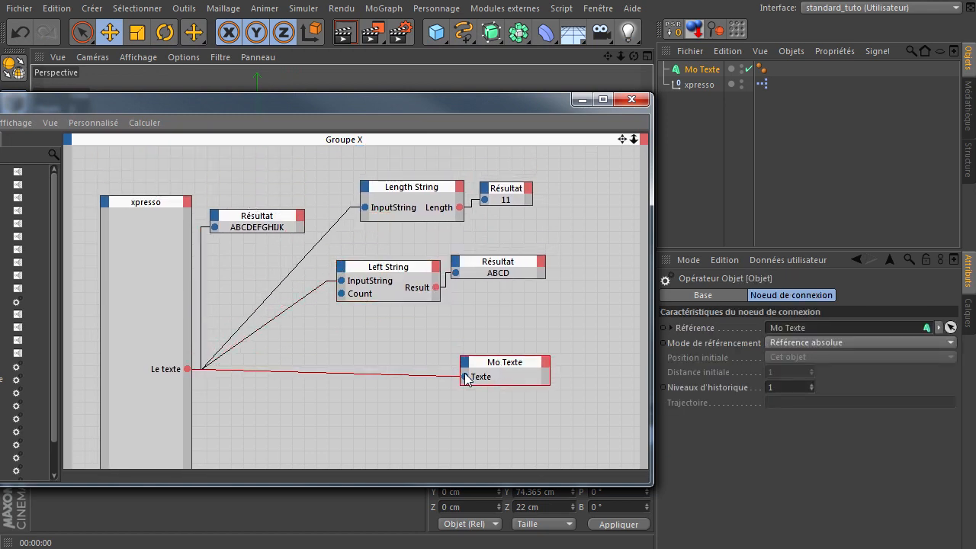
click(337, 373)
drag(518, 360, 550, 308)
drag(459, 311, 495, 324)
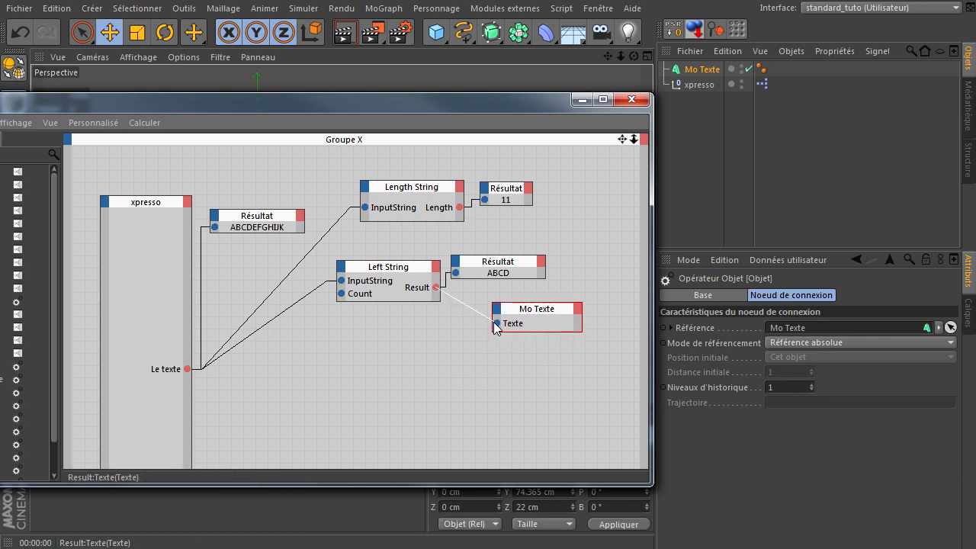
Set the Left String node's Count to 0 and return the timeline to frame 0 with the viewport uncovered.
drag(462, 102, 515, 299)
drag(379, 298, 338, 185)
click(403, 363)
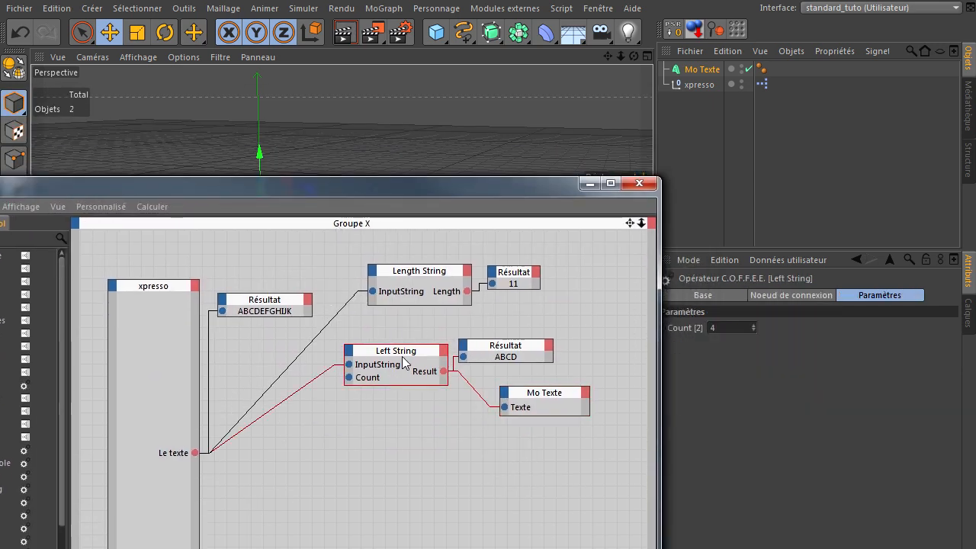
drag(473, 193, 548, 431)
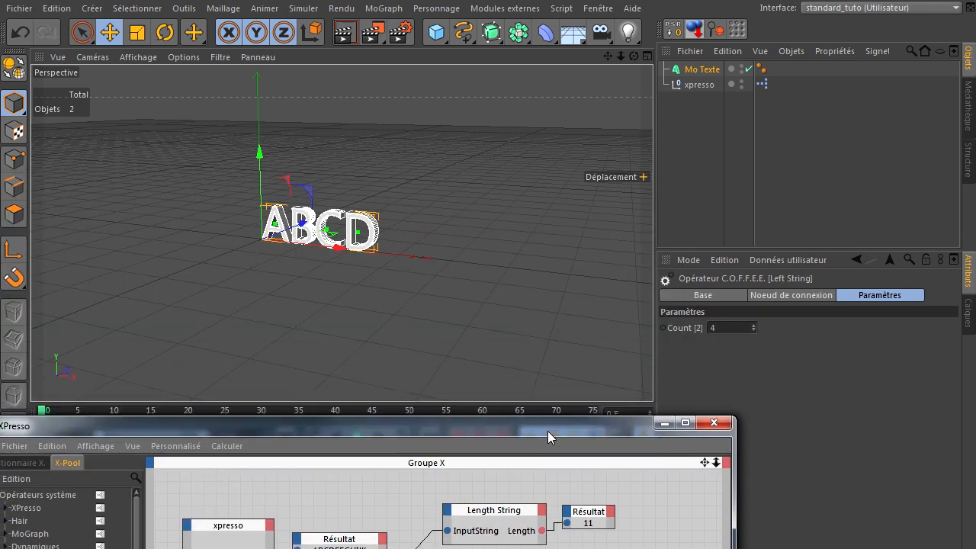
double_click(731, 328)
text(0)
key(Return)
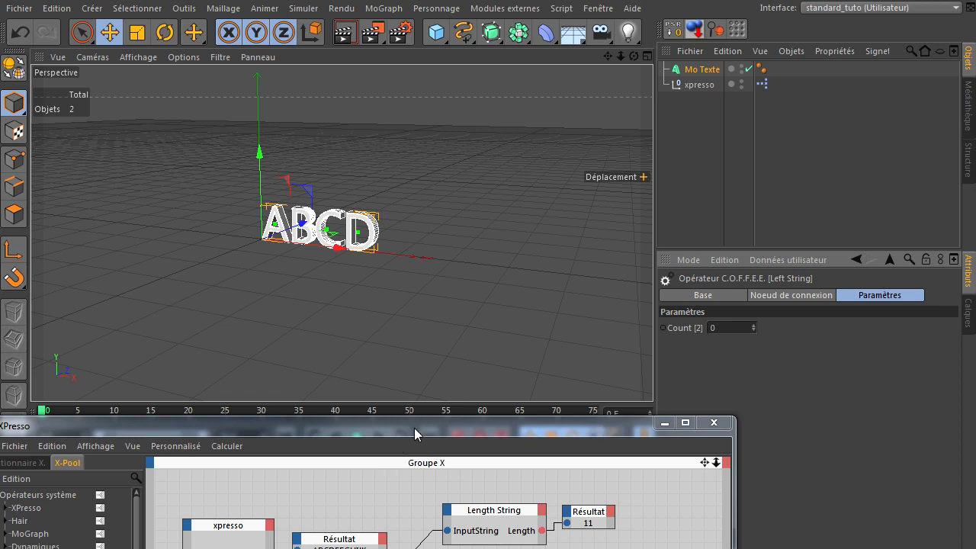
drag(414, 428, 427, 523)
click(277, 436)
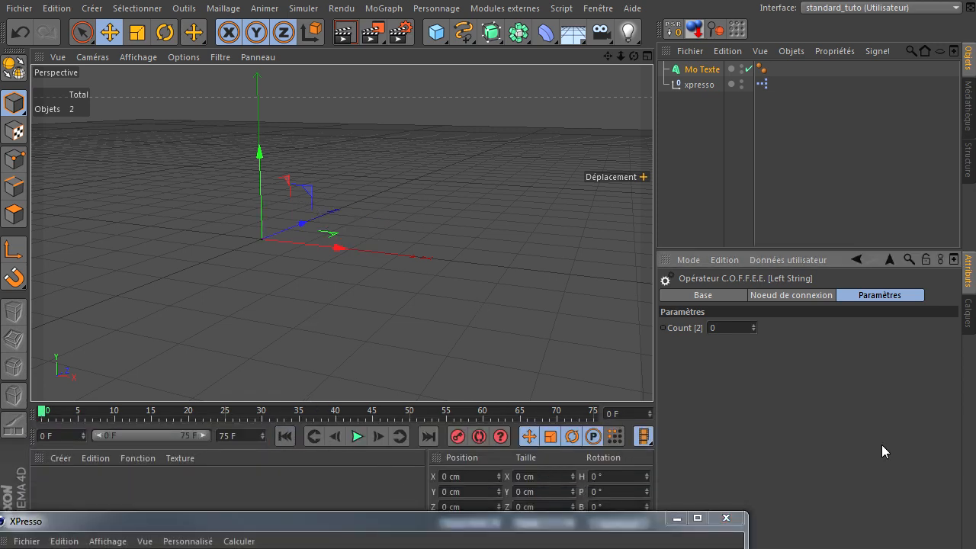
Raise Left String's Count one unit at a time until the viewport shows the full text, and reset it to 0.
click(755, 325)
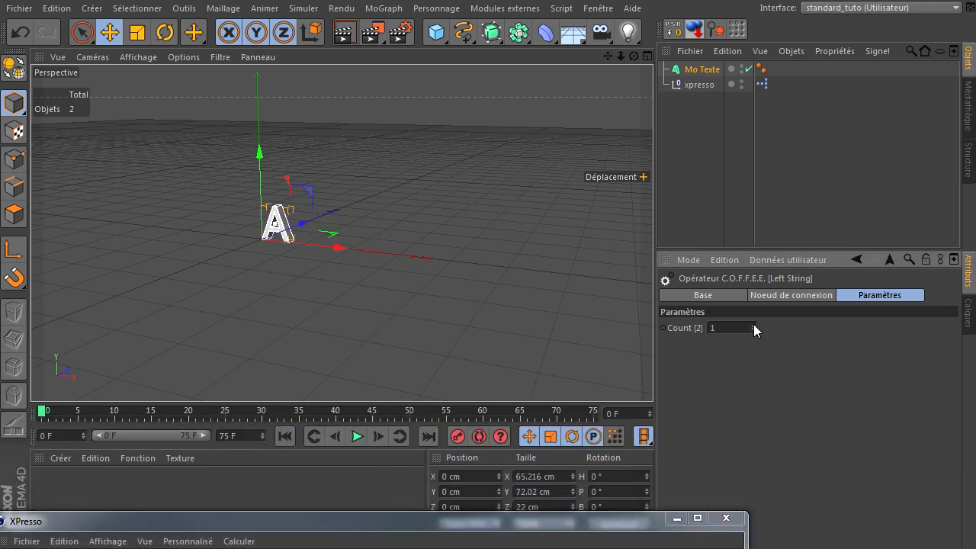
click(754, 325)
click(754, 325)
click(755, 325)
click(754, 325)
click(755, 325)
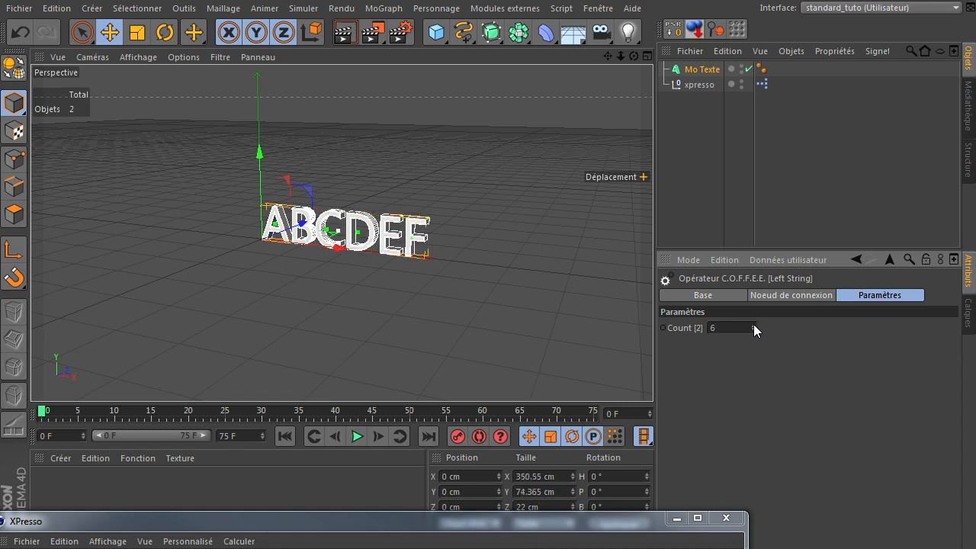
click(754, 325)
click(755, 325)
click(754, 325)
click(754, 325)
click(755, 324)
click(755, 325)
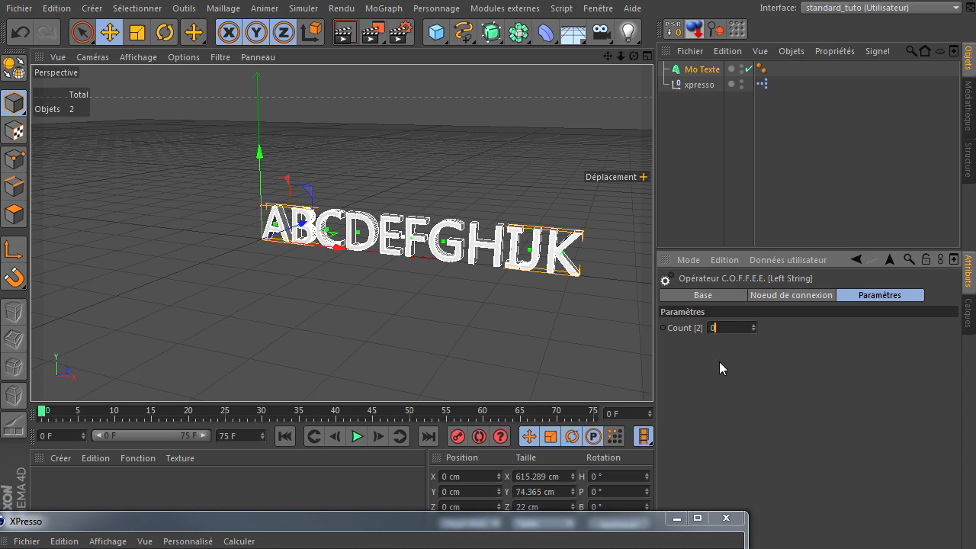
key(Return)
Set the Left String node's Count to 3.
drag(279, 521, 369, 82)
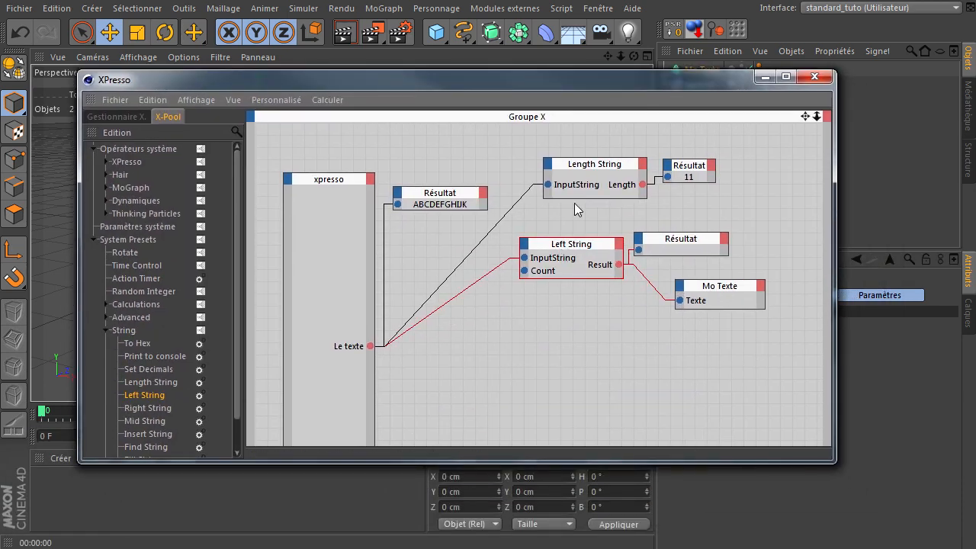
drag(607, 76, 374, 162)
double_click(717, 327)
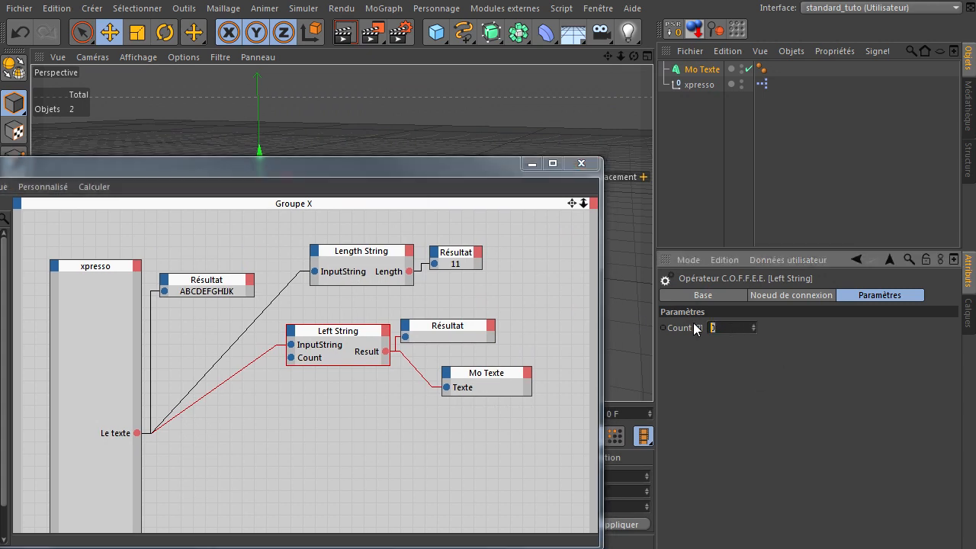
text(3)
click(338, 334)
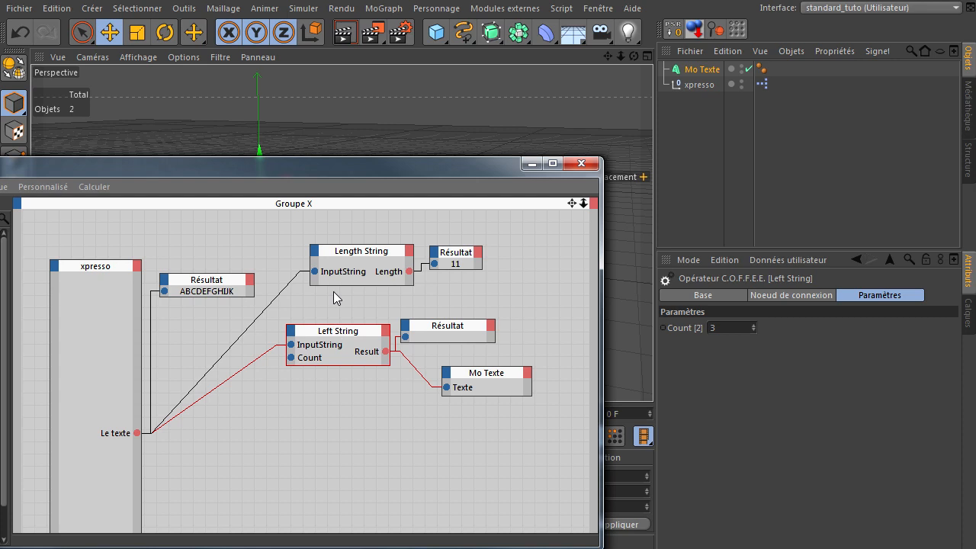
Move Left String with its Résultat and Mo Texte nodes up under Length String, and refresh the result from frame 0.
drag(303, 168, 337, 138)
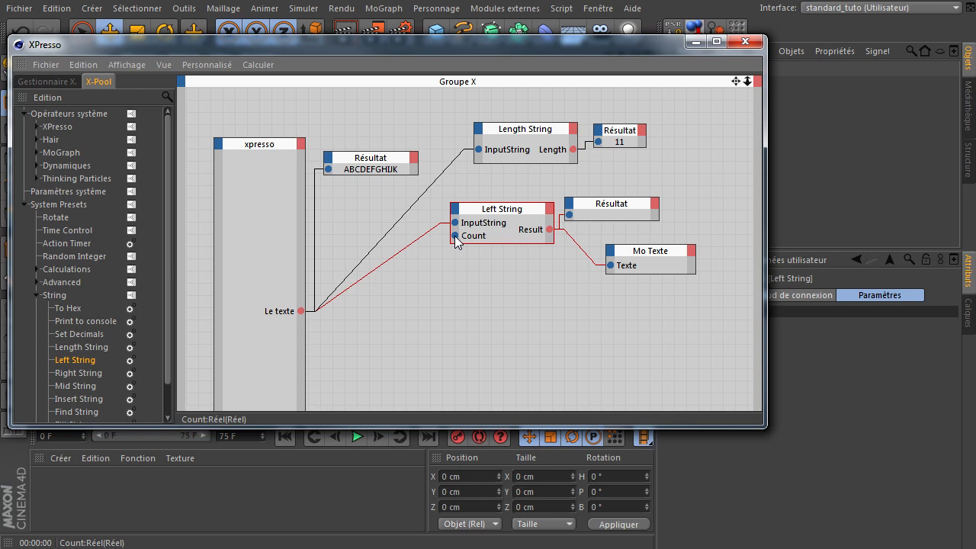
drag(447, 186, 723, 310)
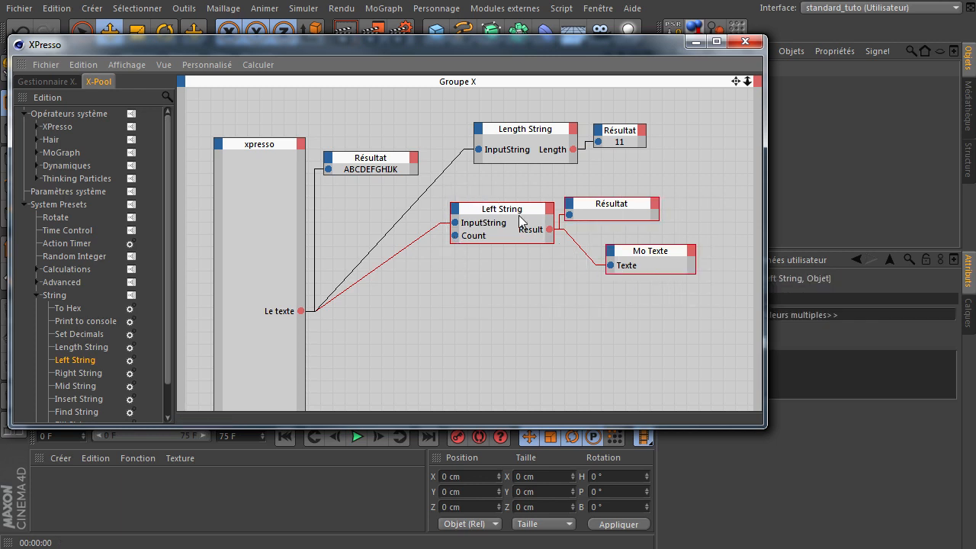
drag(520, 219, 540, 187)
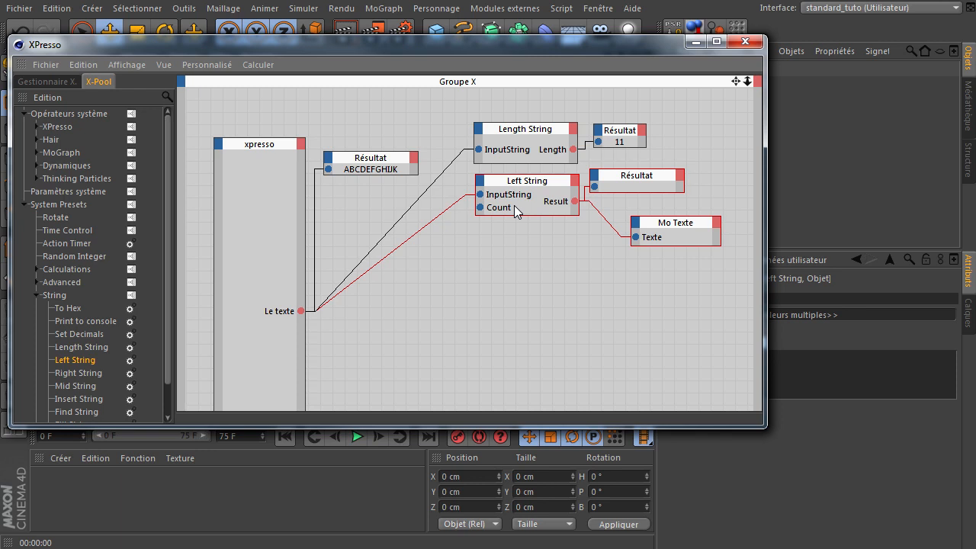
click(635, 181)
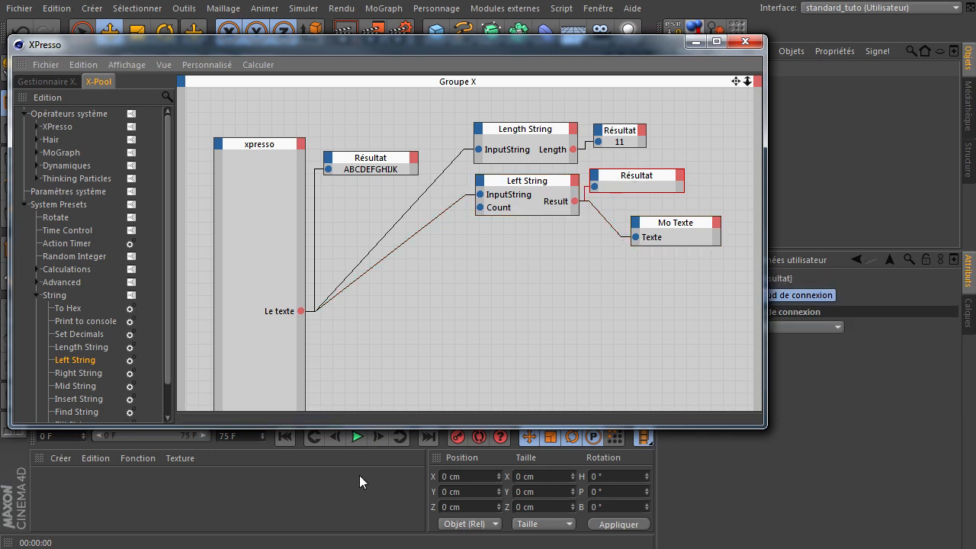
click(285, 437)
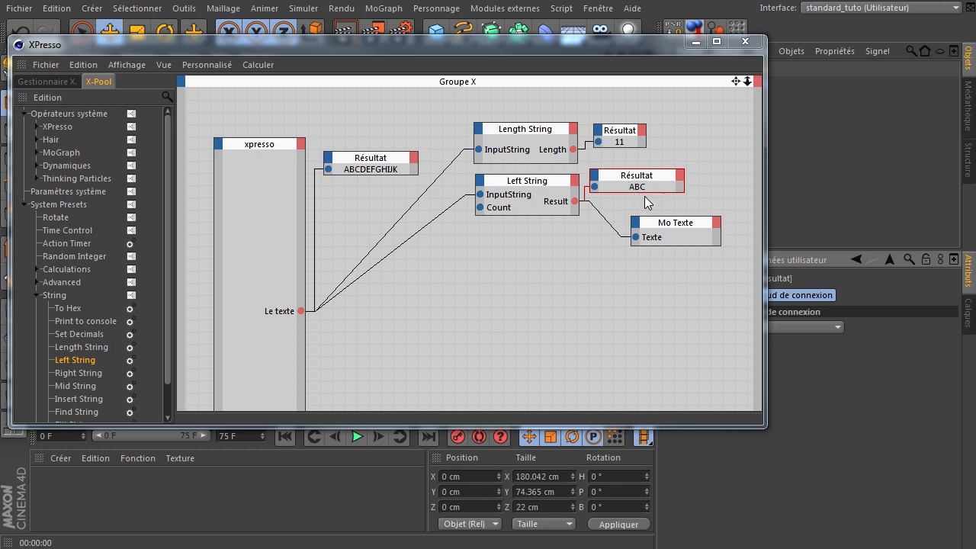
drag(658, 223, 671, 225)
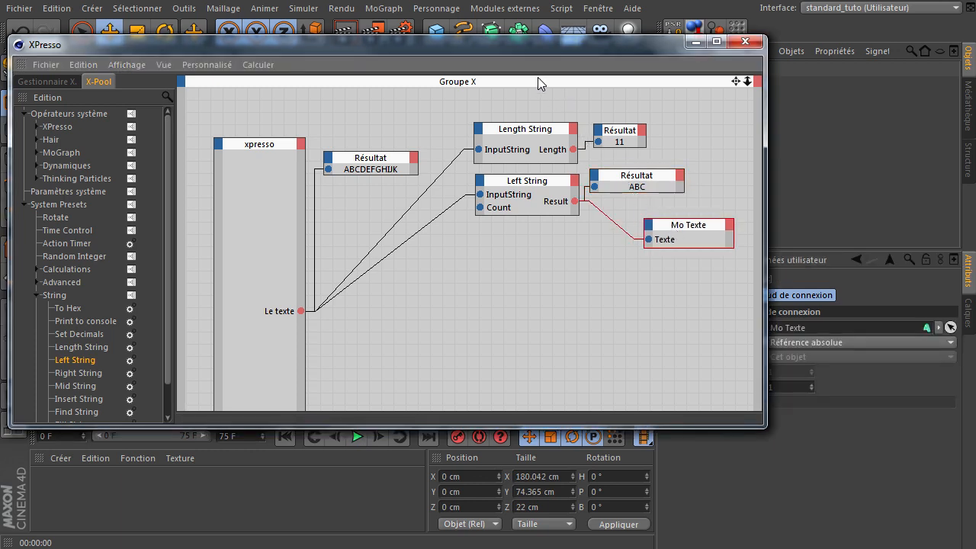
Add a Right String node below Left String, and move Mo Texte lower, disconnected from Left String.
drag(553, 52, 599, 61)
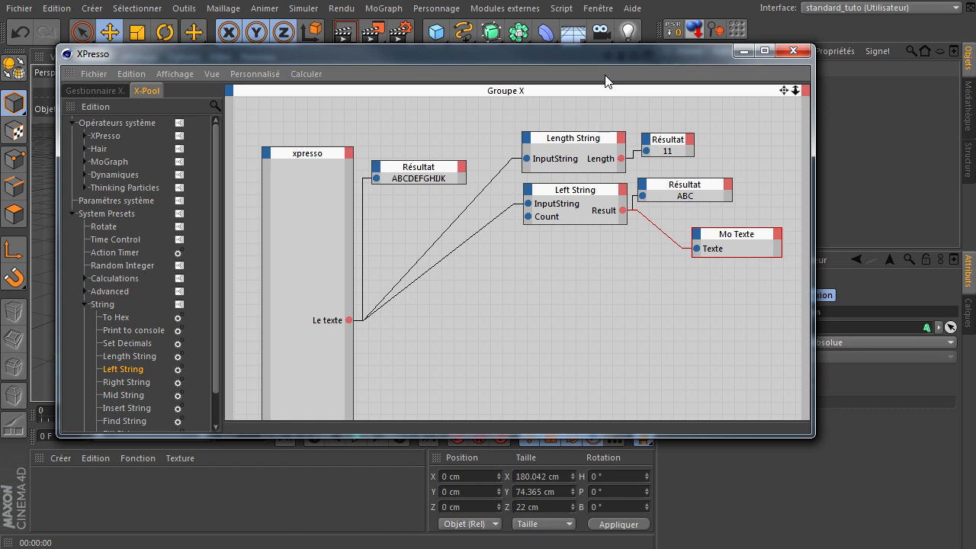
click(144, 381)
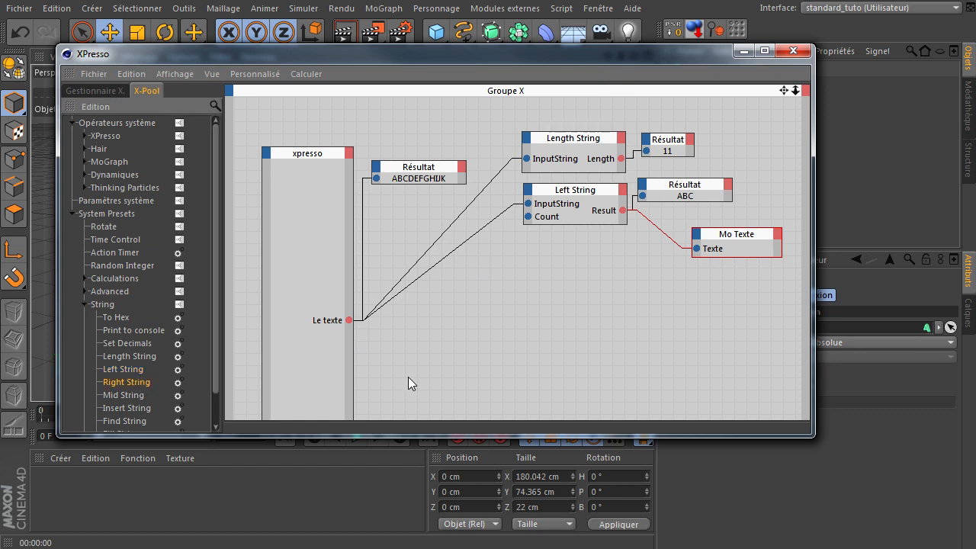
drag(144, 381, 582, 246)
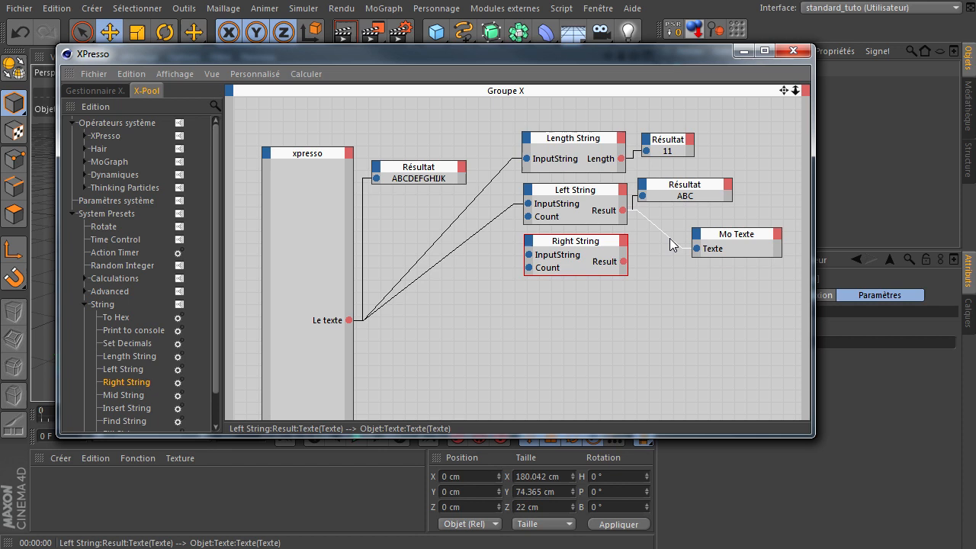
drag(731, 234, 727, 328)
Wire Right String between Le texte and a duplicate of the text Résultat node, and open Right String's parameters.
ctrl+drag(690, 192, 661, 255)
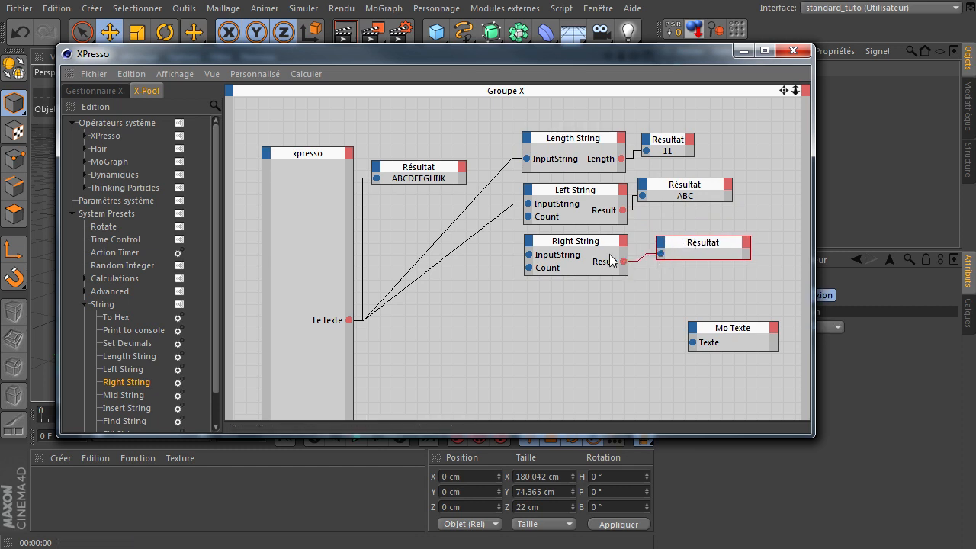
drag(530, 257, 349, 322)
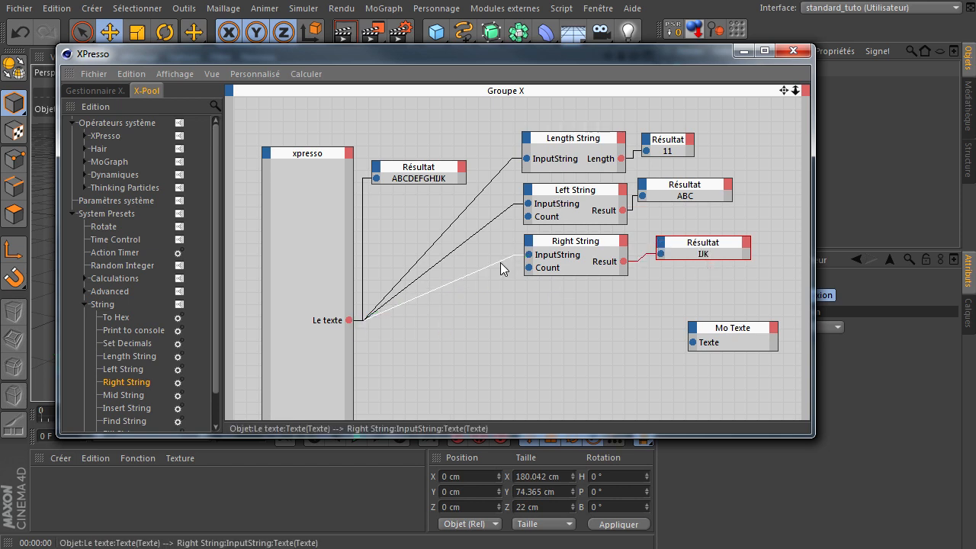
drag(614, 62, 284, 70)
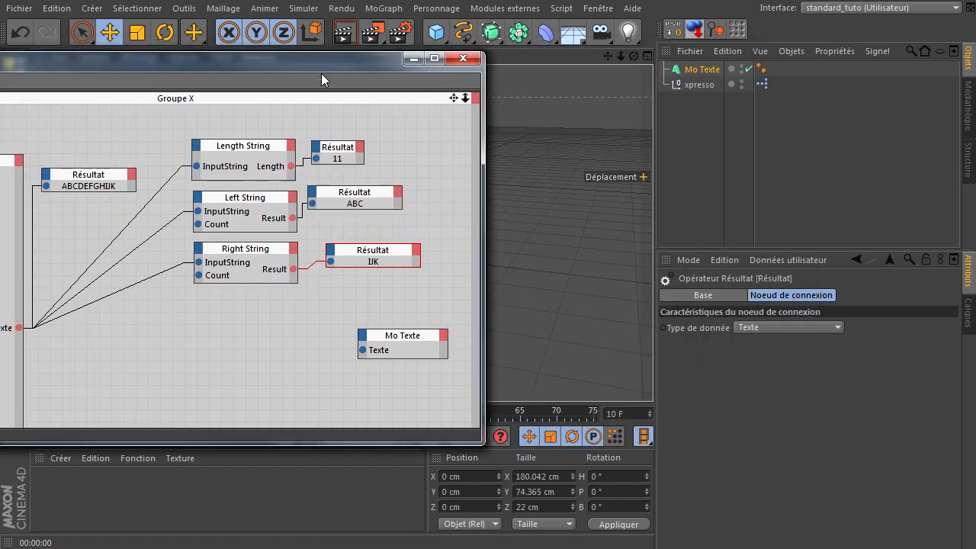
click(254, 254)
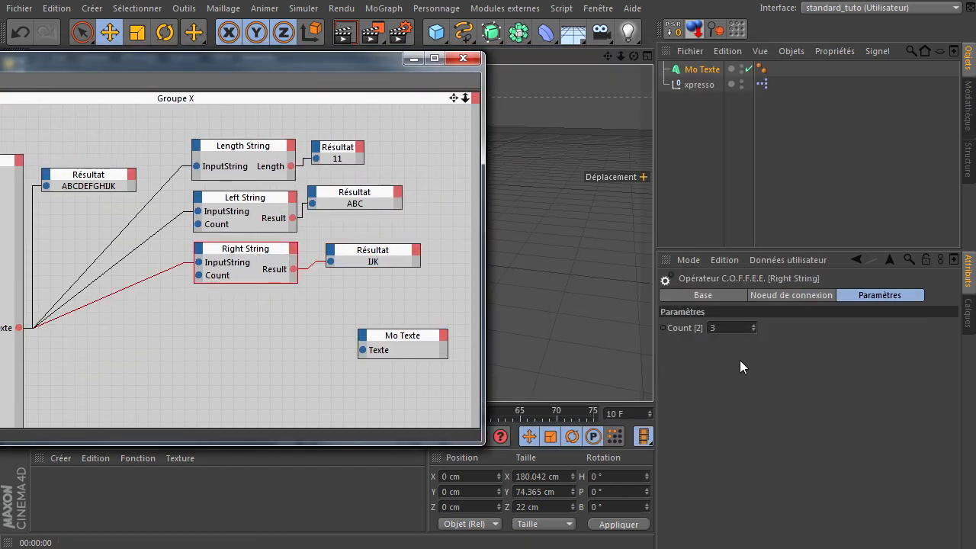
Move Mo Texte up beside Right String and connect Right String's Result to its Texte input.
drag(171, 57, 496, 103)
drag(731, 385, 707, 343)
drag(619, 311, 668, 351)
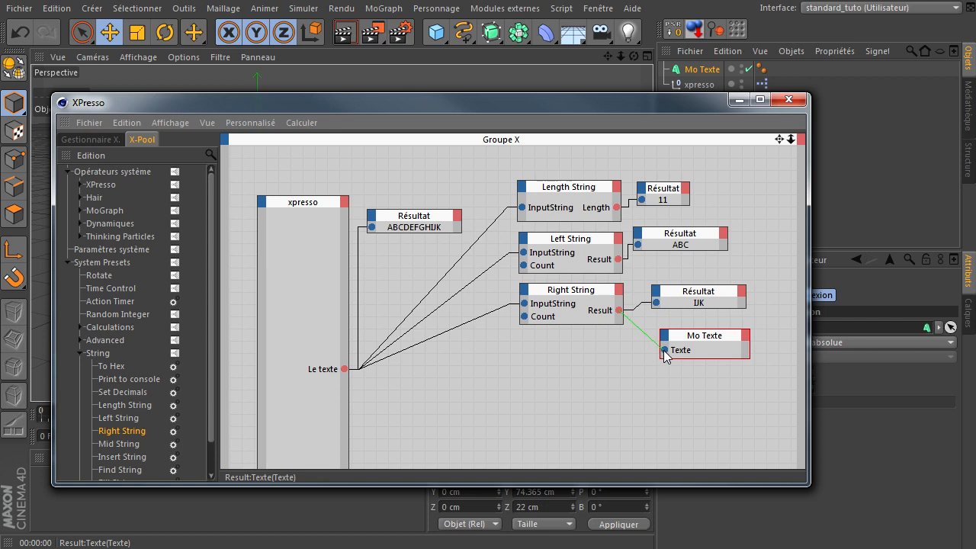
Set the Right String node's Count to 0 and return the timeline to frame 0.
drag(613, 104, 598, 428)
click(574, 310)
click(715, 328)
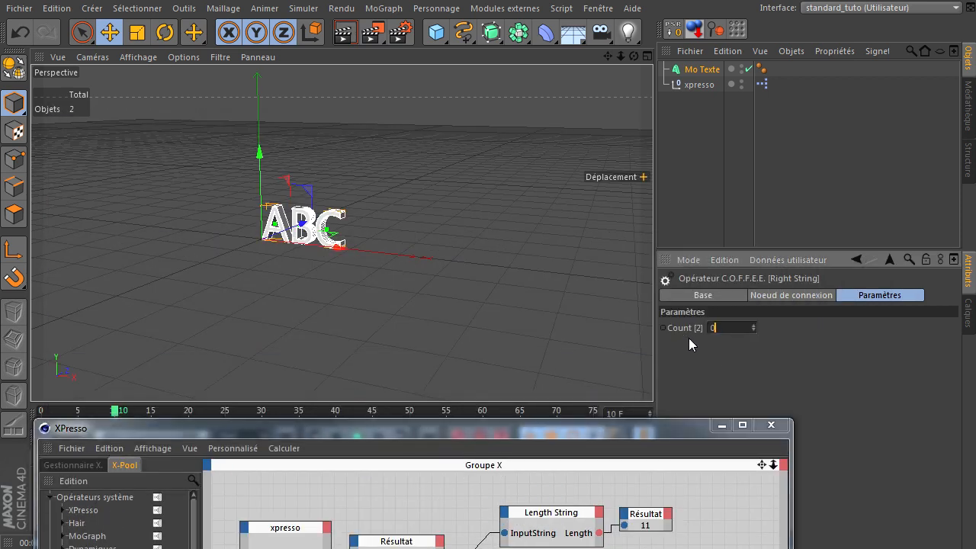
drag(531, 433, 511, 480)
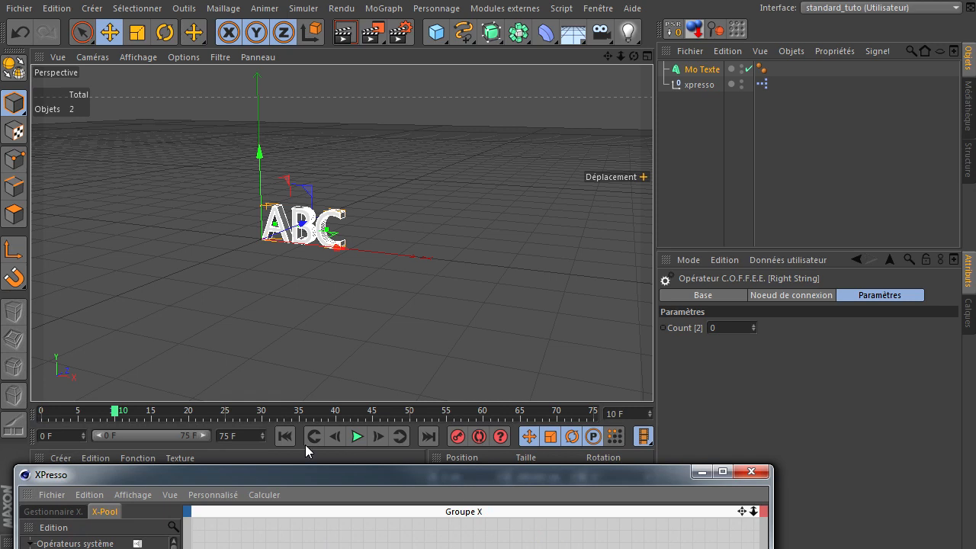
click(285, 437)
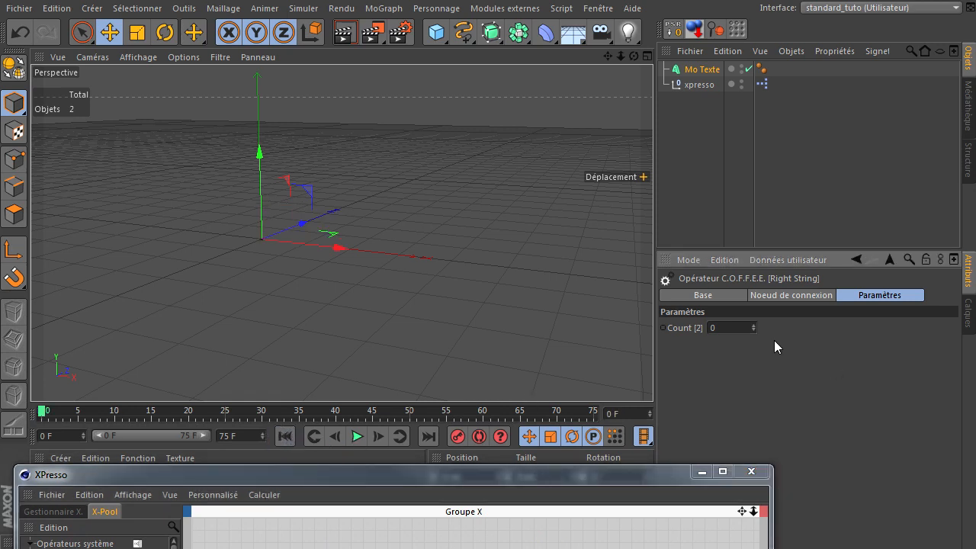
Raise Right String's Count one unit at a time up to 18, and reset it to 0.
click(754, 325)
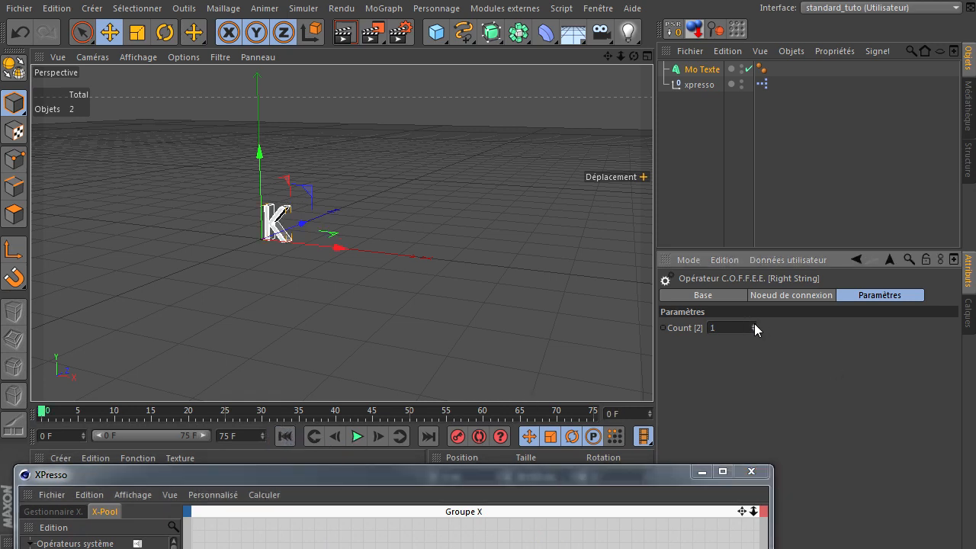
click(754, 325)
click(754, 325)
click(754, 325)
click(754, 325)
click(754, 324)
click(754, 325)
click(755, 325)
click(754, 325)
click(755, 325)
click(754, 325)
click(755, 325)
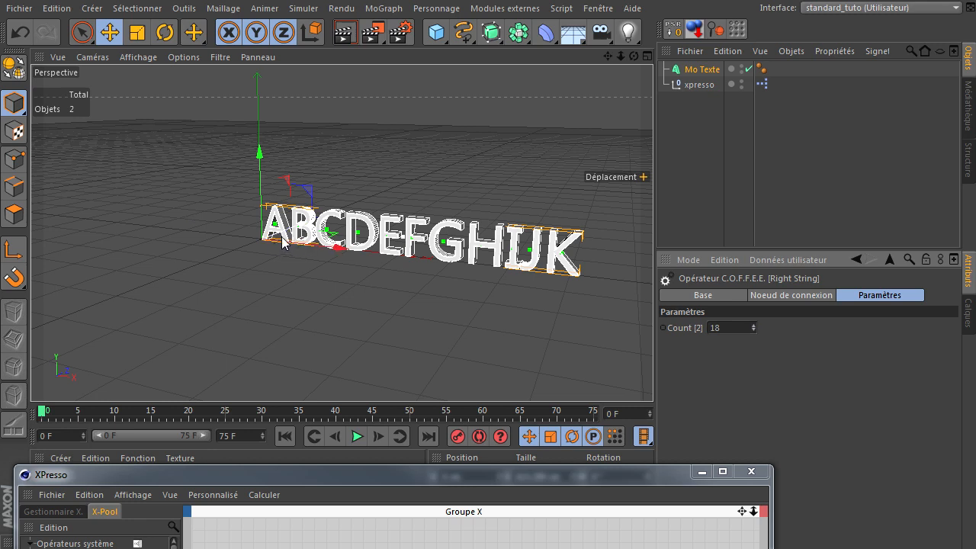
text(0)
key(Return)
Align Right String's Résultat node under the Left String one and make the XPresso window taller.
drag(455, 476, 549, 104)
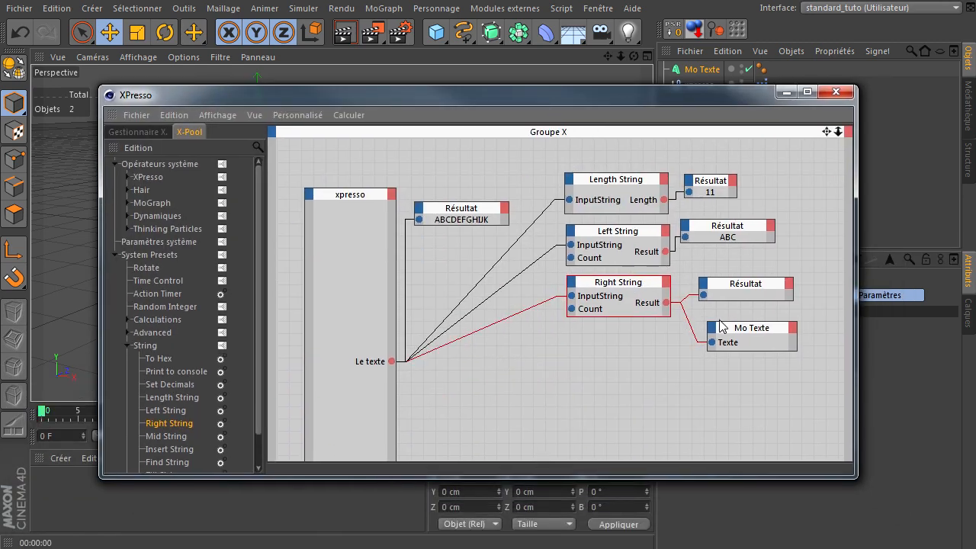
drag(723, 285, 706, 279)
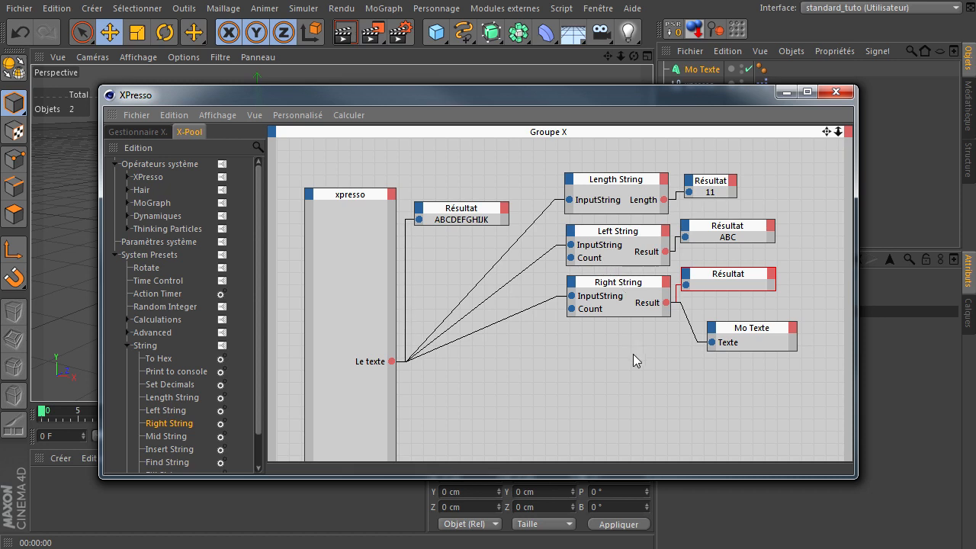
click(633, 374)
drag(618, 477, 620, 511)
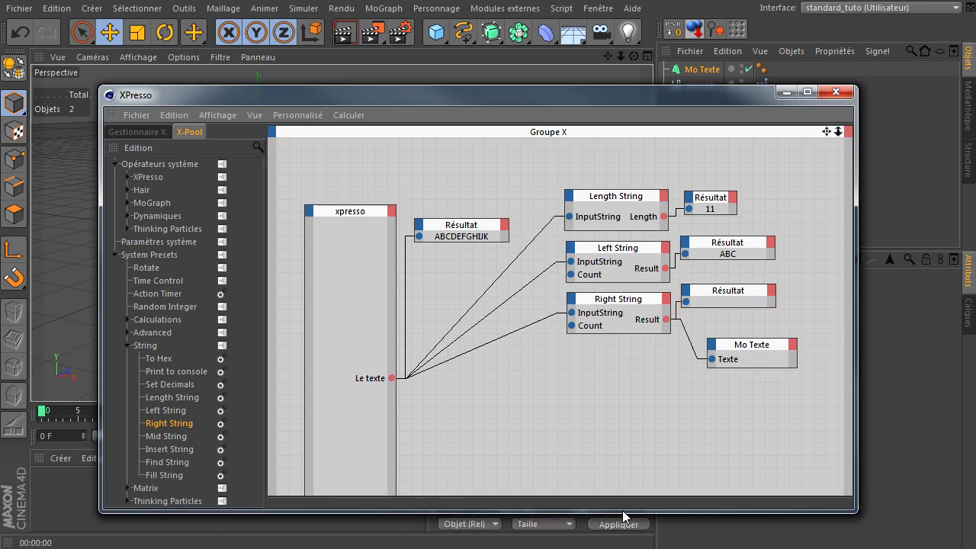
Add a Mid String node below Right String and delete the connection from Right String to Mo Texte.
drag(543, 95, 495, 61)
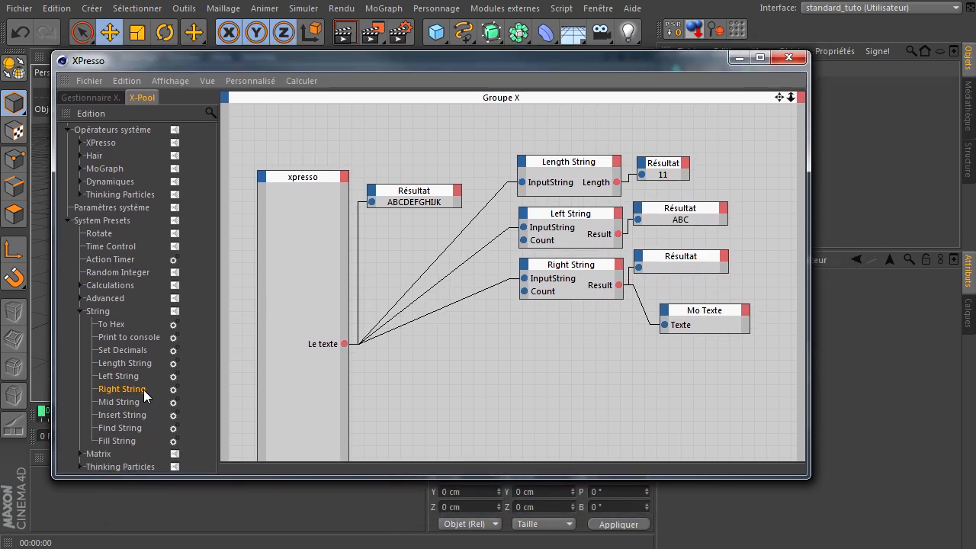
drag(585, 364, 579, 339)
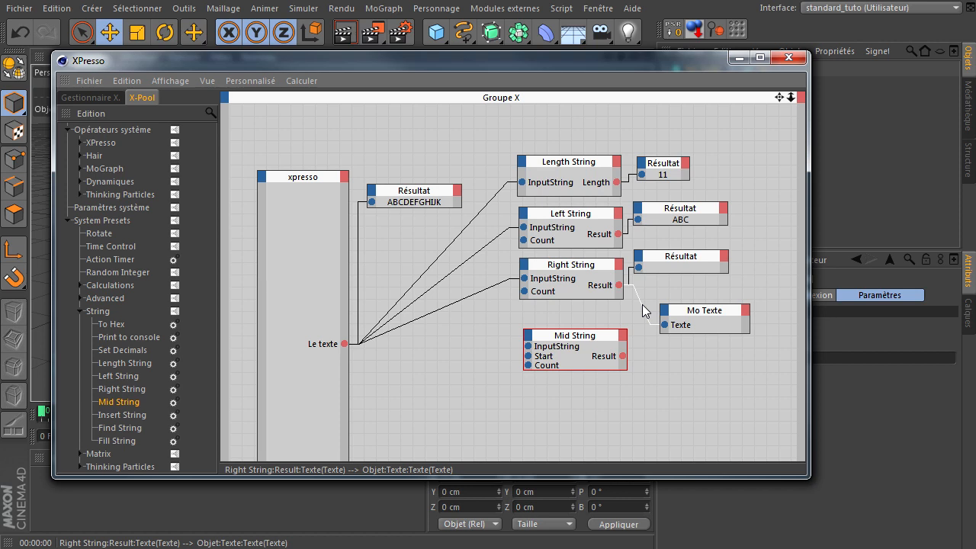
key(Delete)
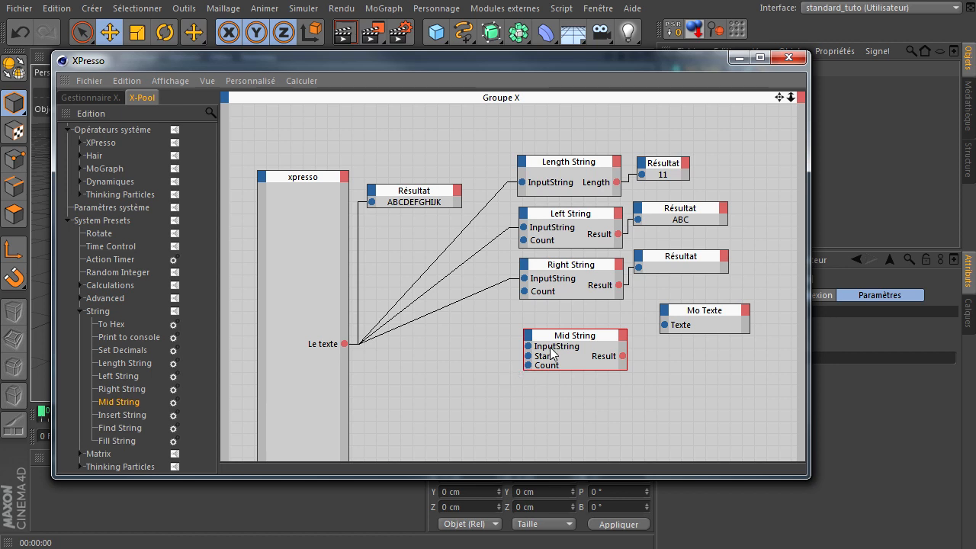
Connect Le texte to Mid String's InputString and link its Result to a copy of the Résultat node.
drag(528, 347, 341, 344)
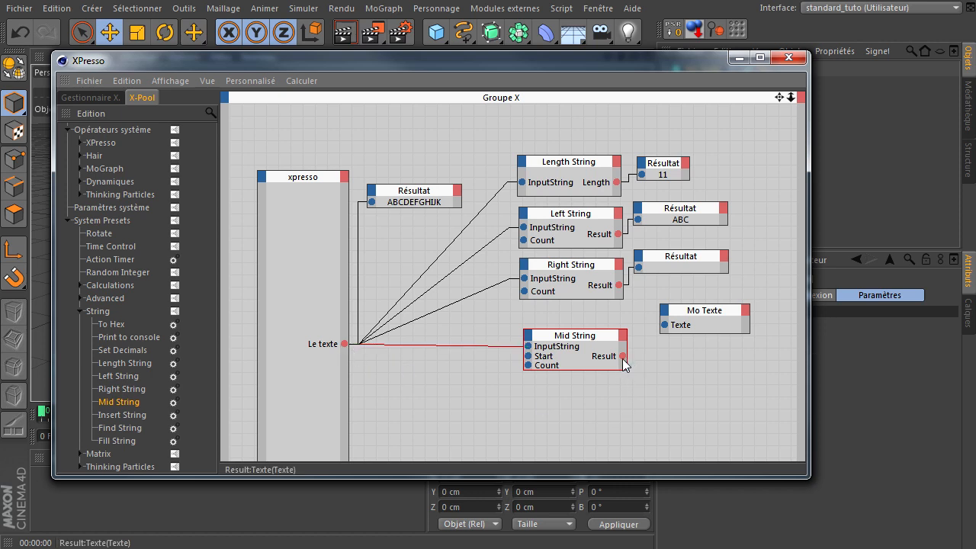
drag(653, 343, 654, 336)
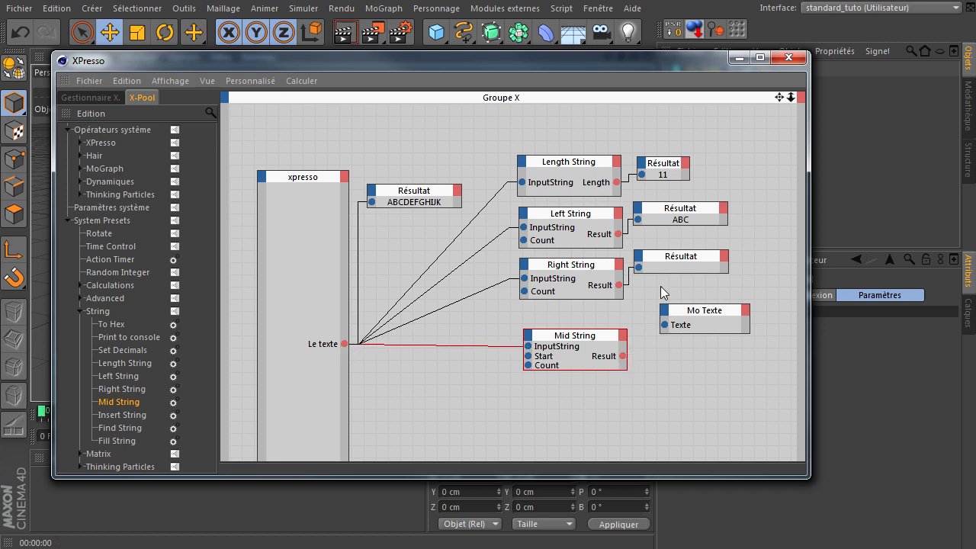
ctrl+drag(677, 257, 696, 378)
drag(623, 356, 659, 391)
Place the new Résultat and Mo Texte nodes beside Mid String and connect Mid String's Result to Mo Texte's Texte input.
drag(717, 314, 493, 425)
drag(677, 379, 674, 332)
drag(496, 420, 701, 364)
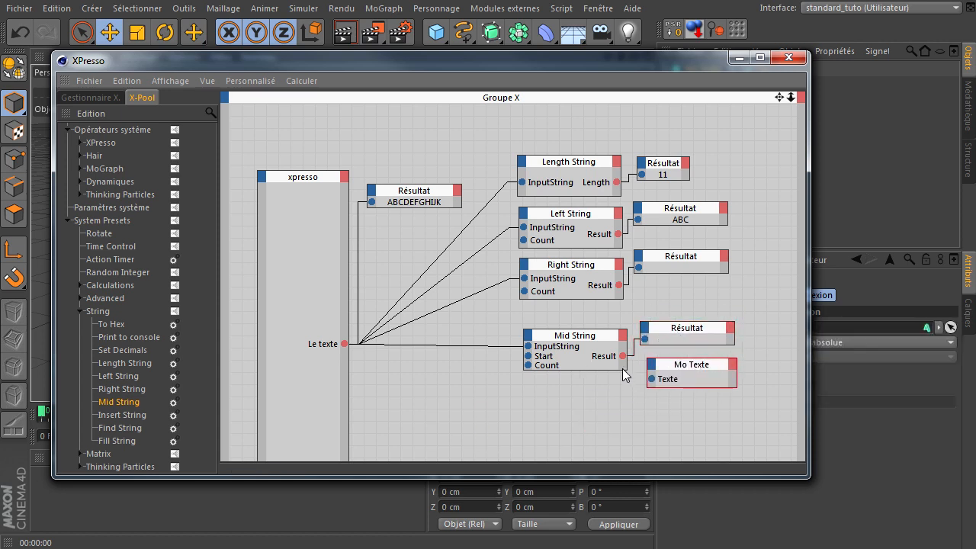
drag(645, 380, 651, 379)
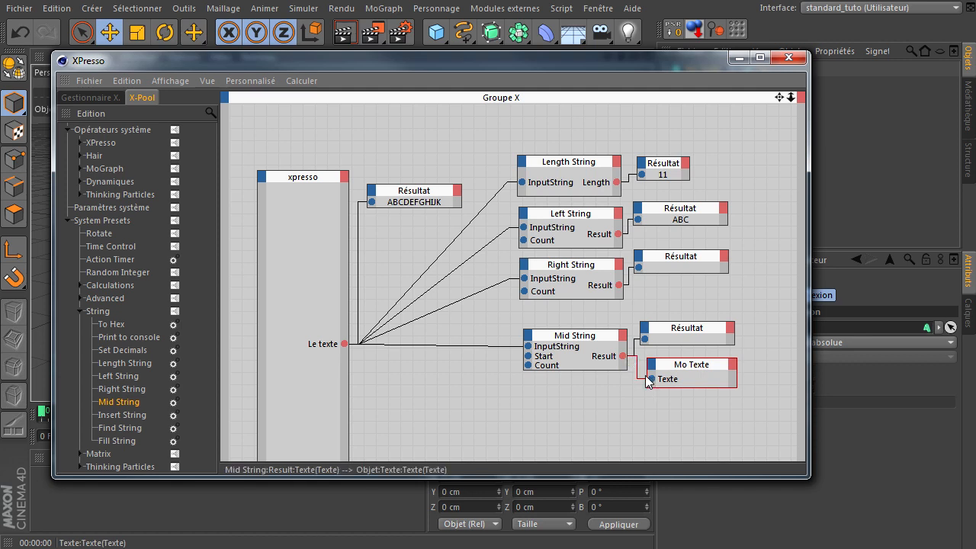
Move Mid String together with its Résultat and Mo Texte nodes up directly beneath Right String.
drag(502, 318, 767, 413)
drag(588, 340, 579, 315)
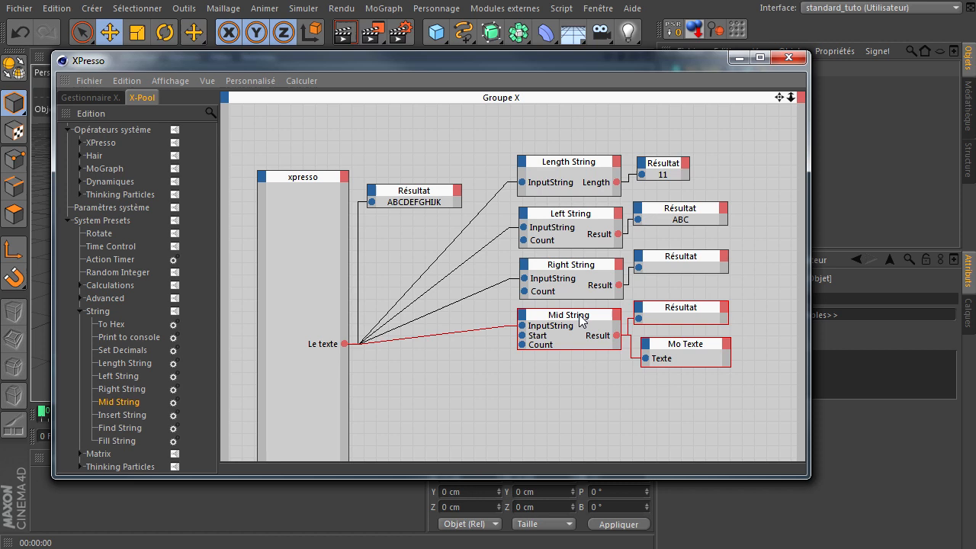
click(550, 375)
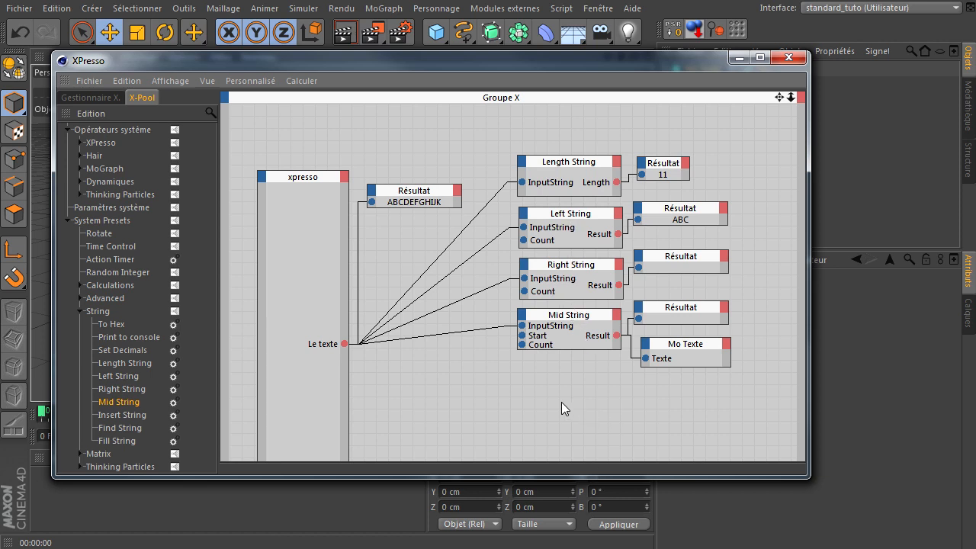
Set the Mid String node's Count to 3 and play the animation to refresh its output.
click(568, 344)
drag(586, 61, 407, 47)
click(744, 327)
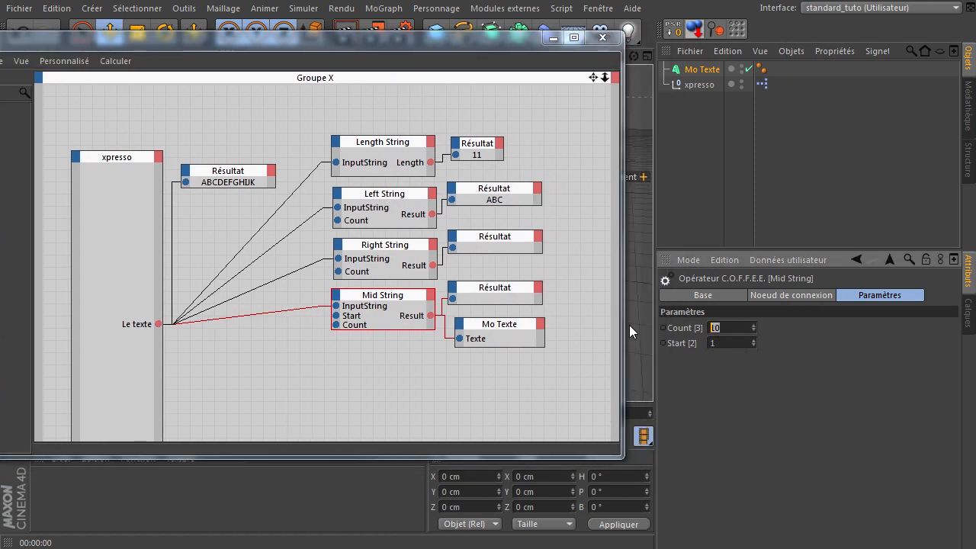
text(3)
key(Return)
drag(332, 47, 352, 12)
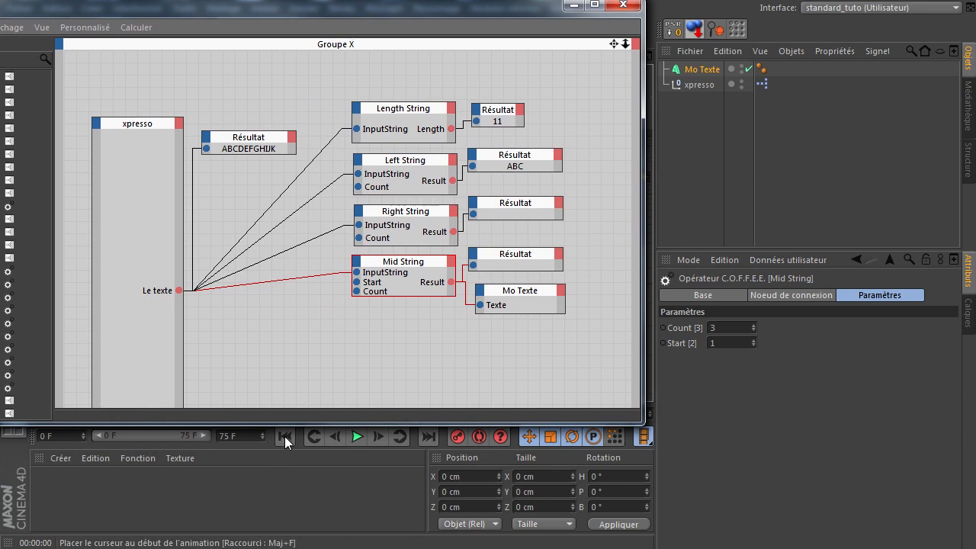
click(356, 437)
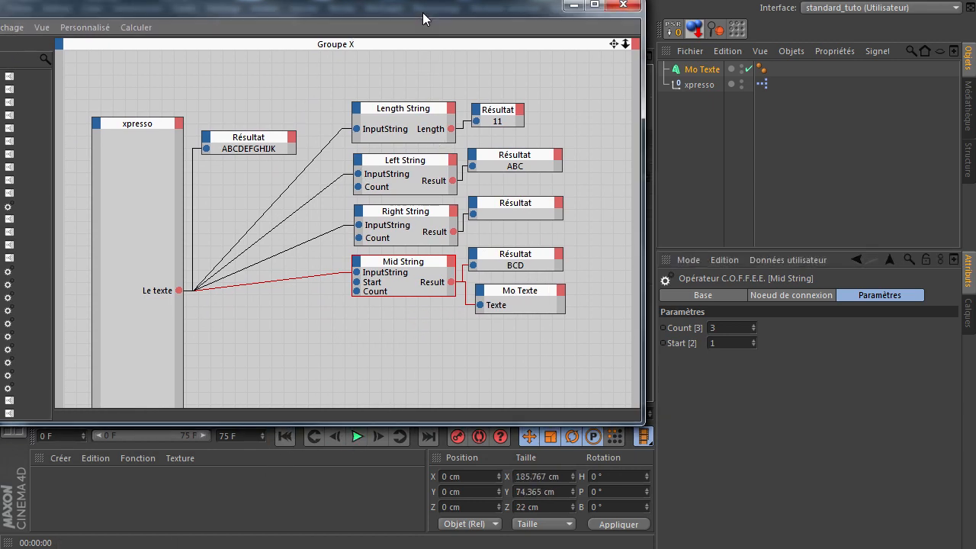
Set Mid String's Start to 0 and raise it one unit at a time to 3.
drag(423, 12, 450, 66)
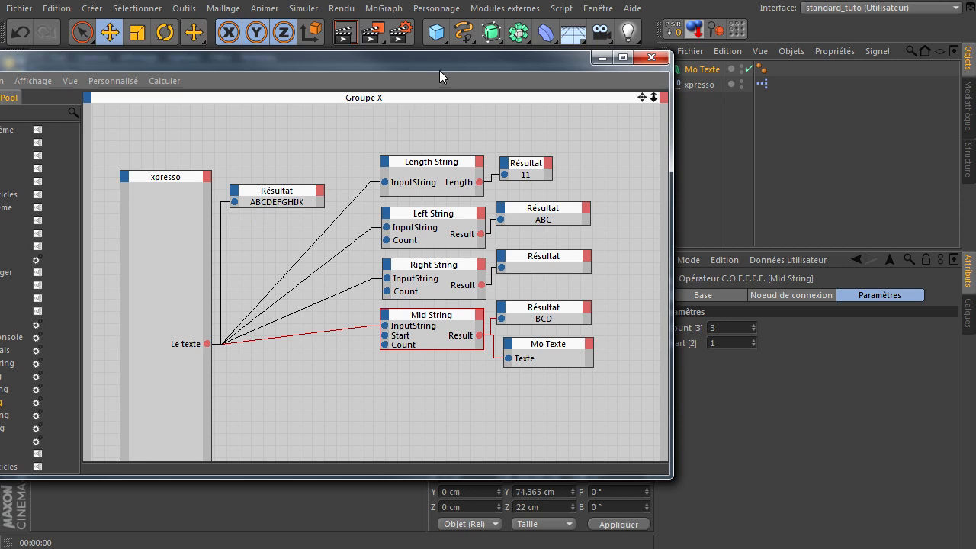
drag(439, 67, 413, 65)
click(734, 346)
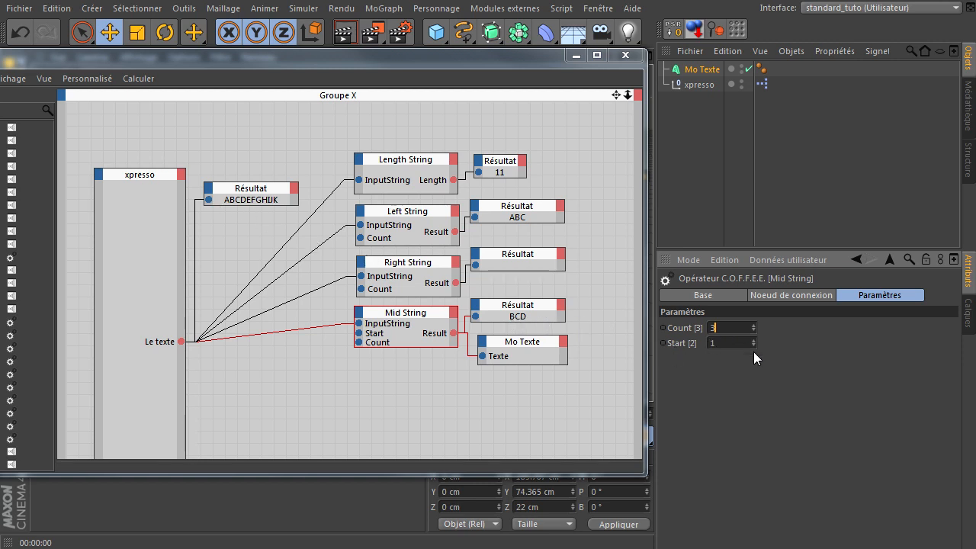
click(721, 343)
text(0)
key(Return)
click(754, 340)
click(754, 341)
click(754, 340)
Raise Mid String's Count to 5 and reset its Start to 0.
click(754, 325)
click(753, 325)
text(0)
key(Return)
Move the XPresso window below the viewport, and step Mid String's Count up from 0 to 3.
click(406, 74)
drag(449, 70, 560, 443)
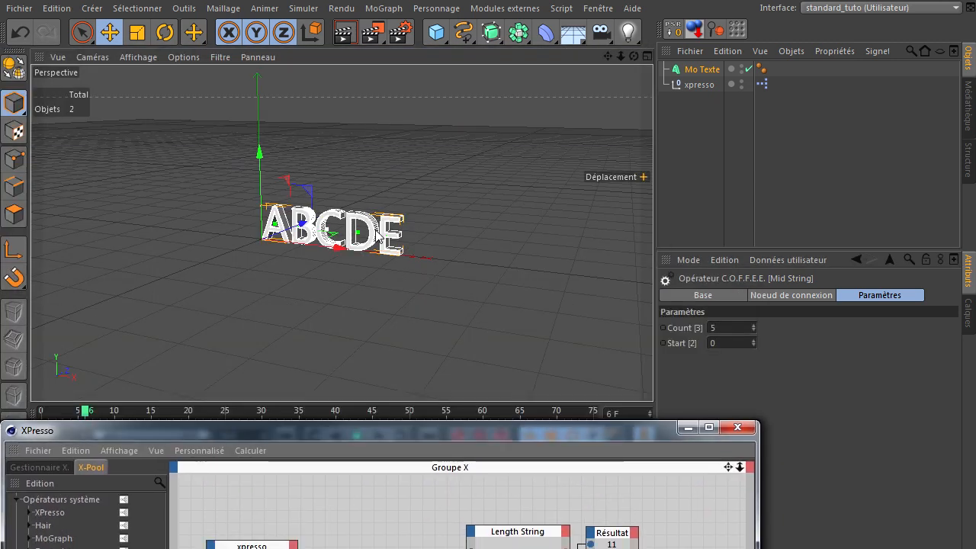
drag(433, 430, 437, 458)
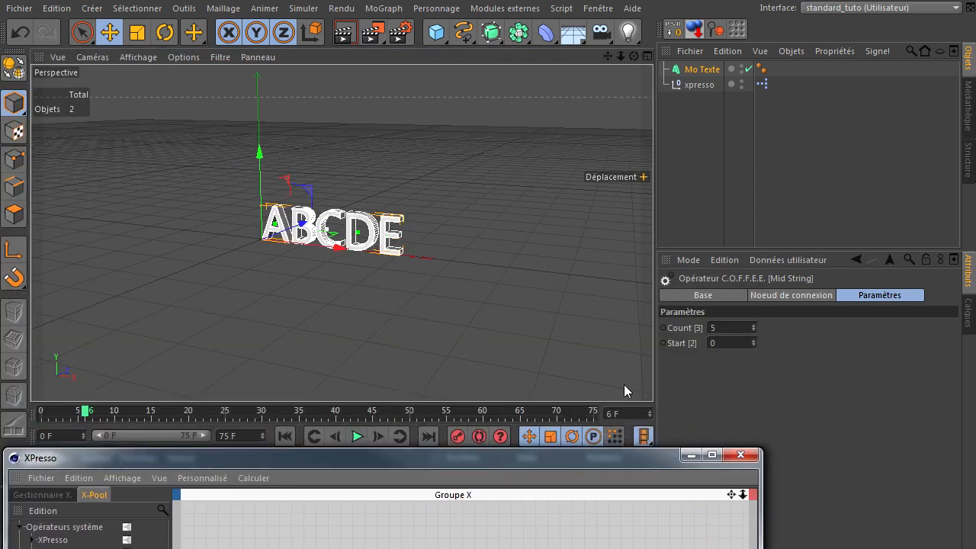
click(724, 328)
text(0)
key(Return)
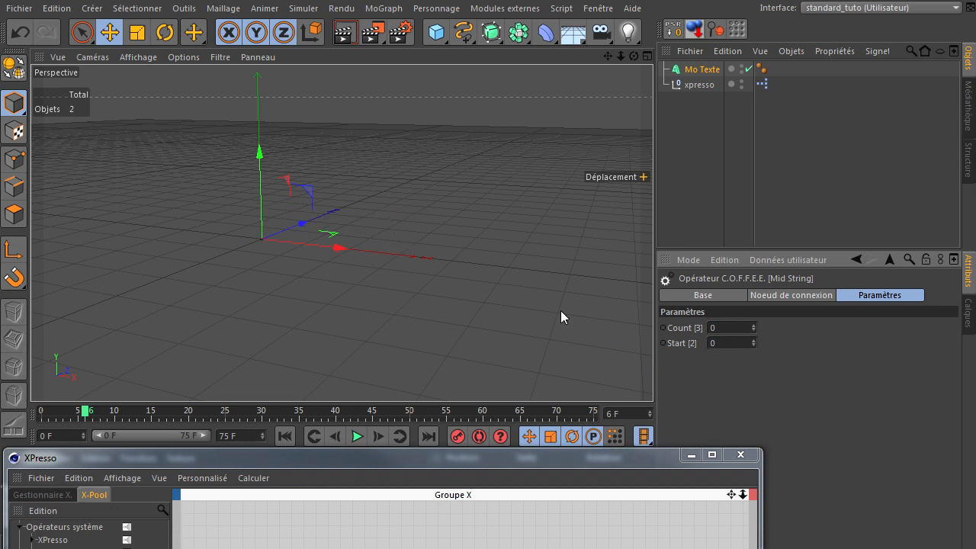
click(755, 325)
click(755, 325)
click(756, 325)
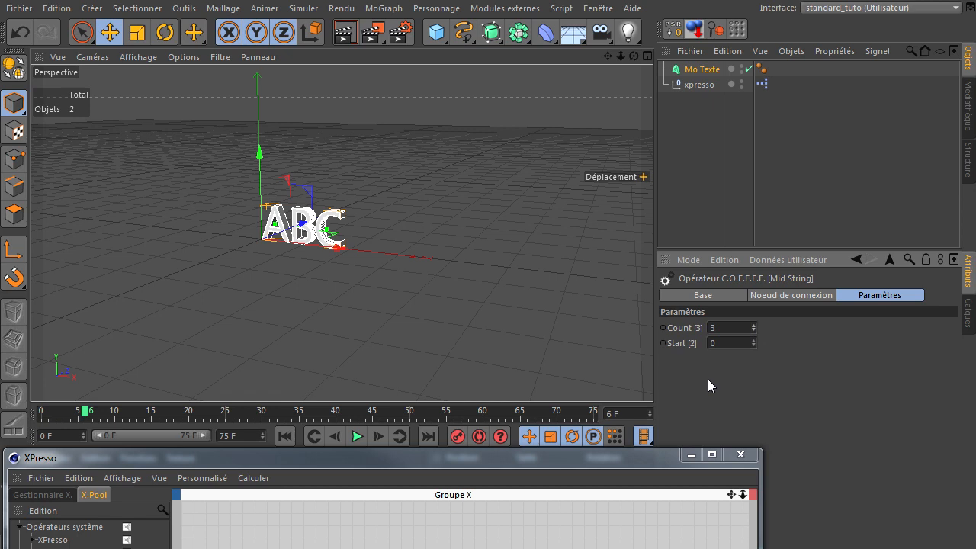
Step Mid String's Start up to 3 and back to 0, and lower its Count to 1.
click(753, 340)
click(752, 340)
click(753, 340)
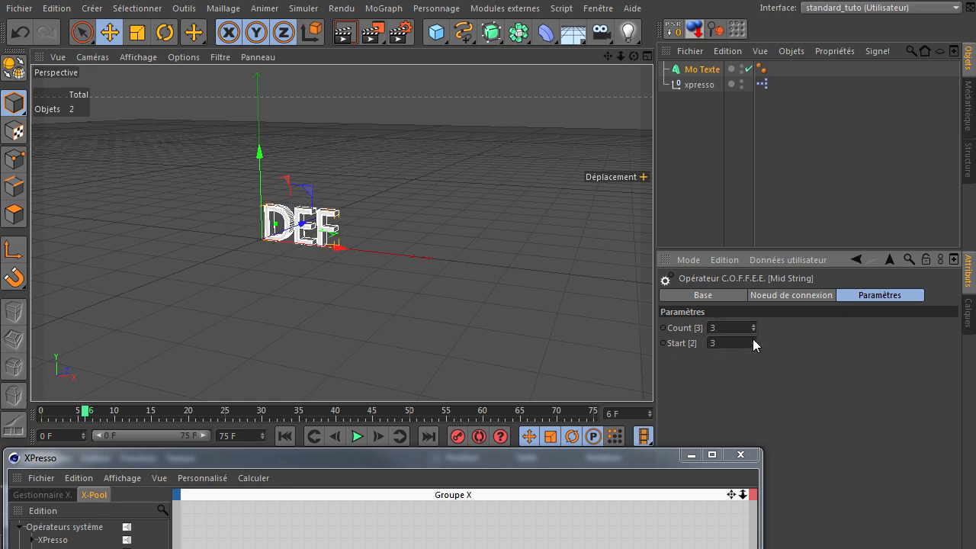
click(754, 345)
click(753, 346)
click(753, 346)
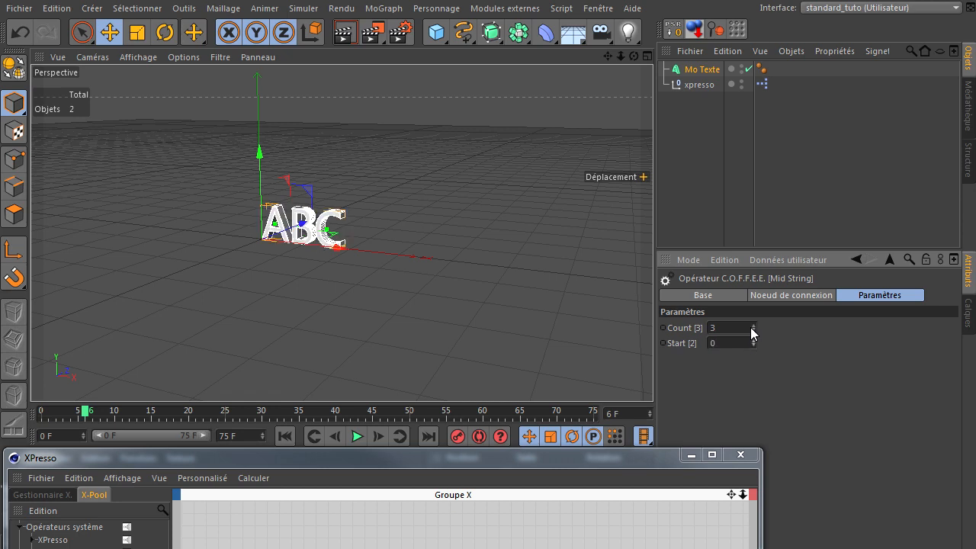
click(754, 330)
click(755, 330)
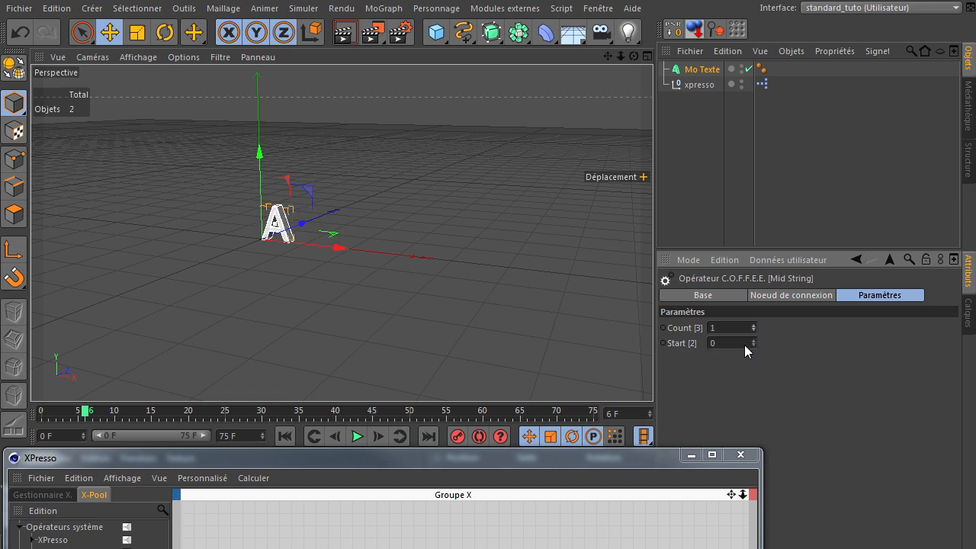
Raise Mid String's Start one unit at a time up to 11 with Count at 1.
click(754, 340)
click(753, 340)
click(754, 340)
click(754, 341)
click(753, 340)
click(753, 341)
click(753, 340)
click(753, 341)
click(753, 340)
click(754, 340)
click(753, 340)
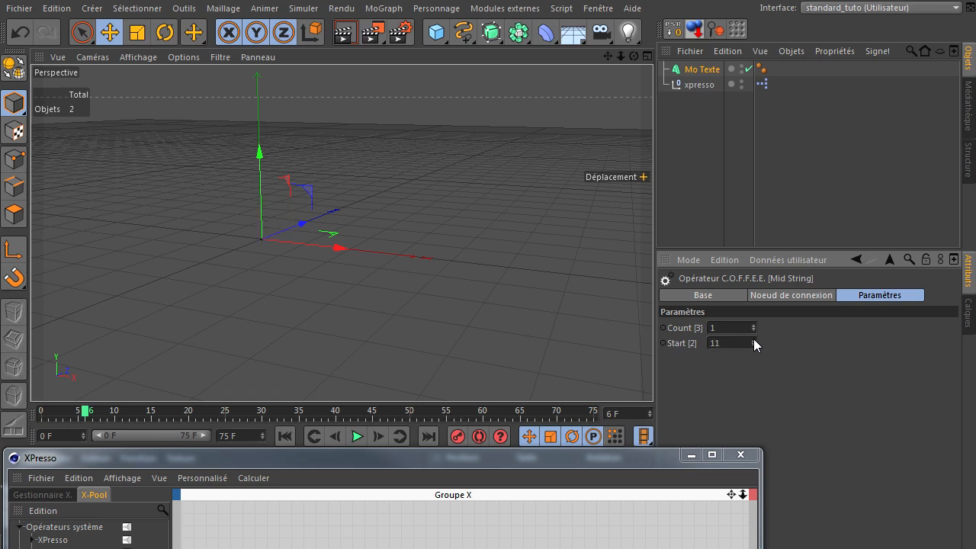
Lower Mid String's Start one unit at a time back to 0.
click(752, 347)
click(752, 347)
click(752, 347)
click(752, 347)
click(752, 347)
click(752, 347)
click(752, 347)
click(752, 347)
click(752, 347)
click(752, 347)
click(752, 347)
Set Mid String's Start to 3 and its Count to 5.
text(3)
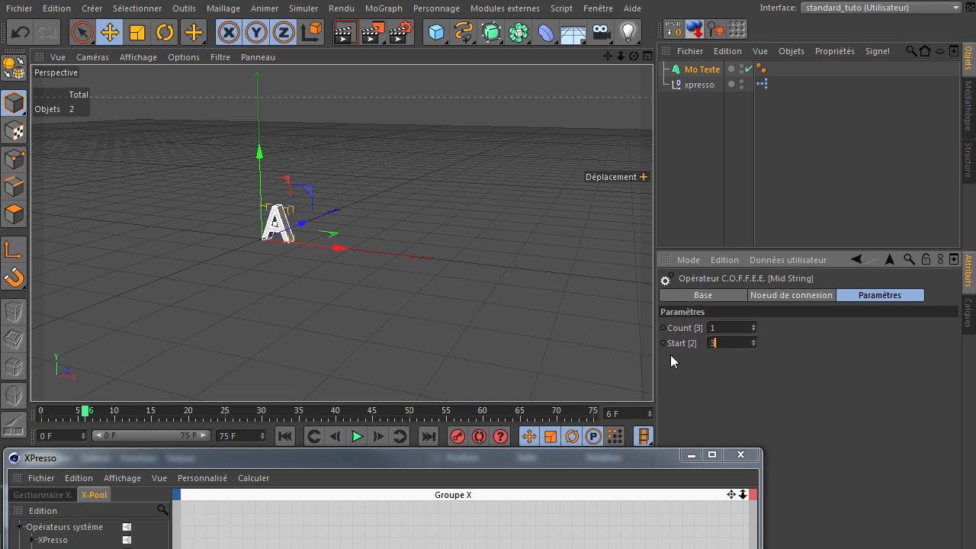
double_click(730, 327)
text(5)
key(Return)
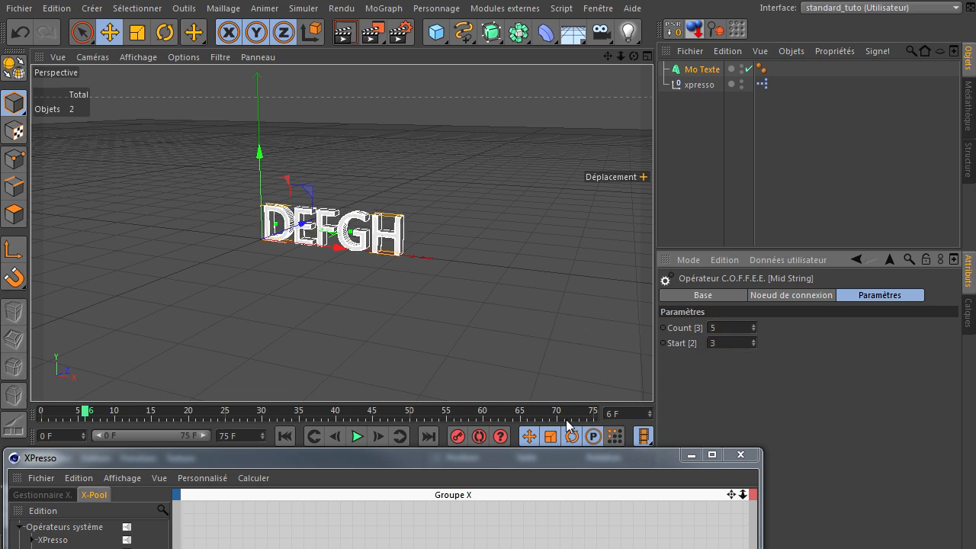
Bring the XPresso window back up over the viewport and enlarge it to show all nodes.
drag(510, 456, 541, 29)
drag(791, 444, 911, 540)
middle_drag(725, 374, 696, 312)
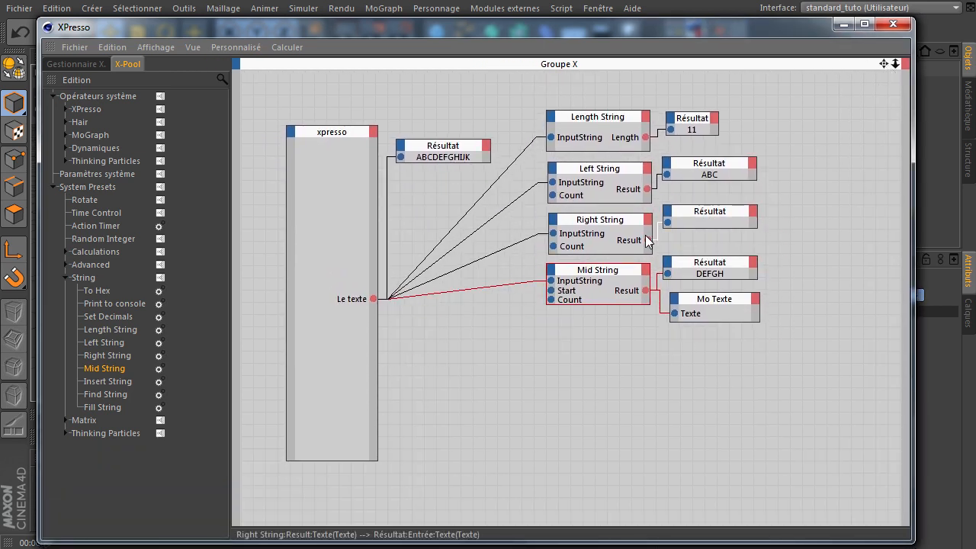
click(580, 380)
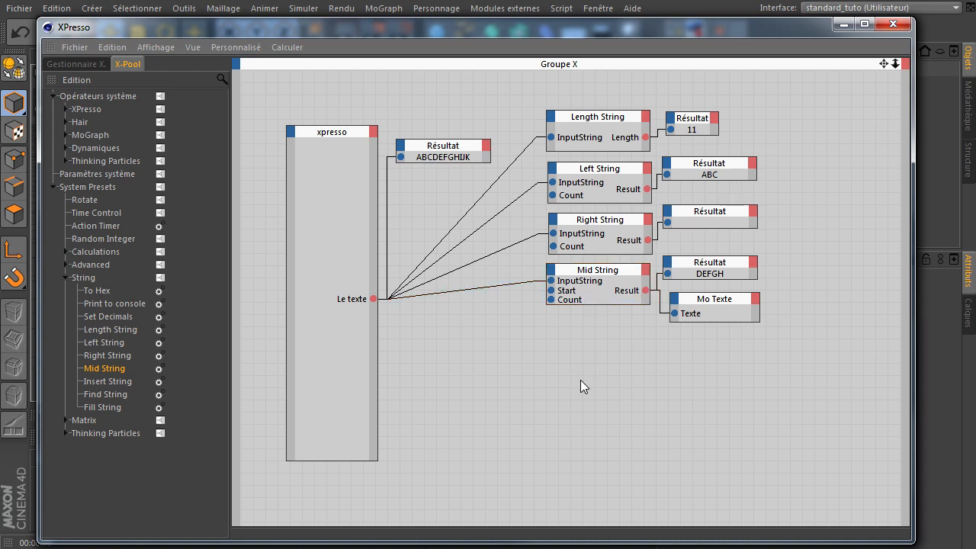
Move Mo Texte aside, add an Insert String node below Mid String and connect Le texte to its String1 input.
drag(723, 303, 808, 332)
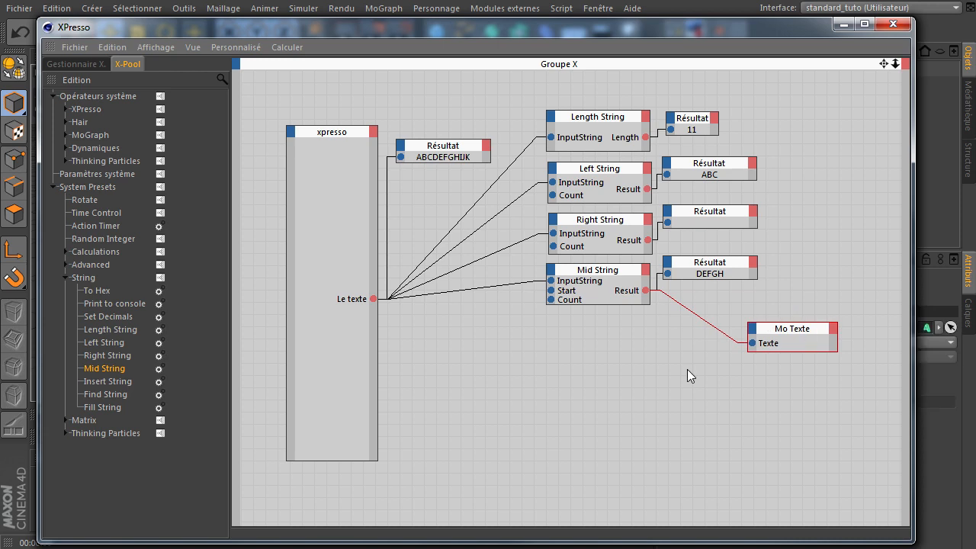
click(106, 382)
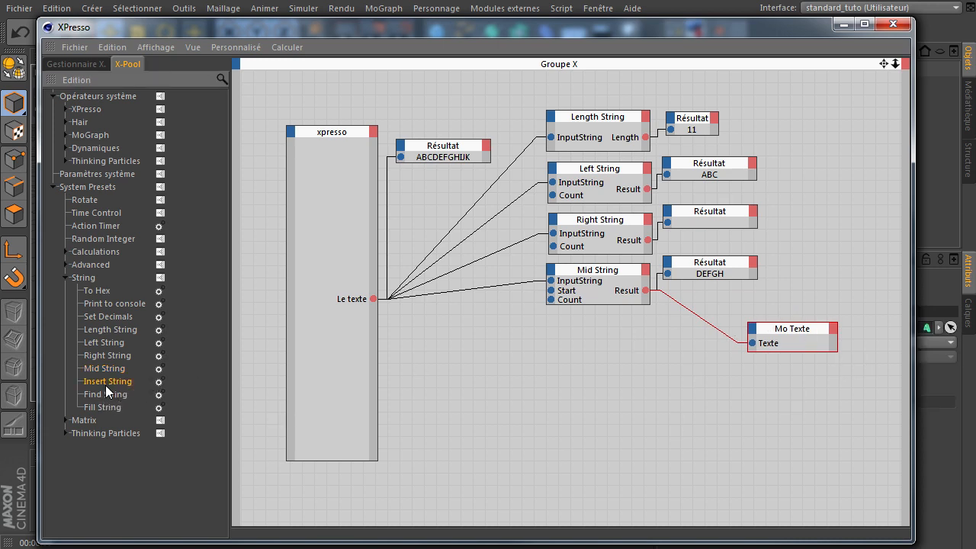
drag(525, 410, 587, 343)
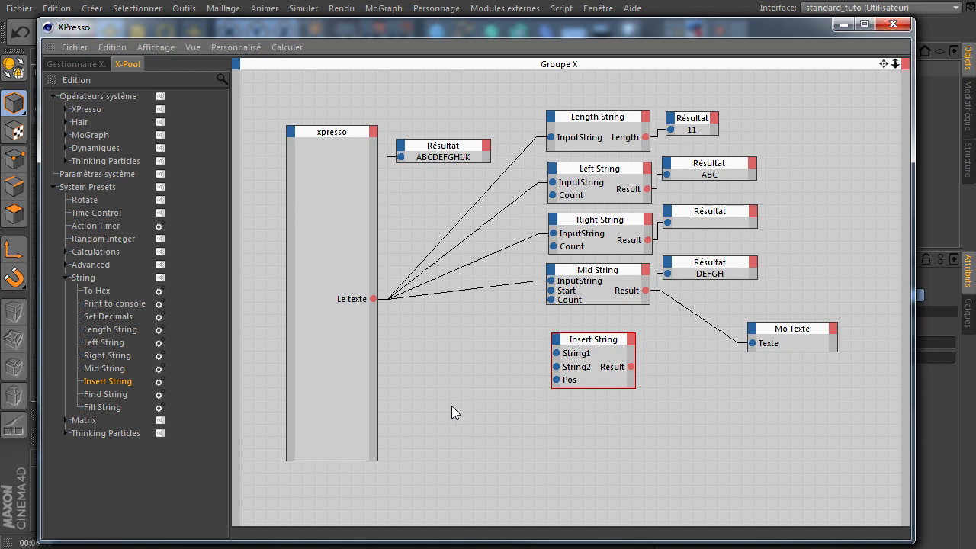
drag(374, 298, 556, 353)
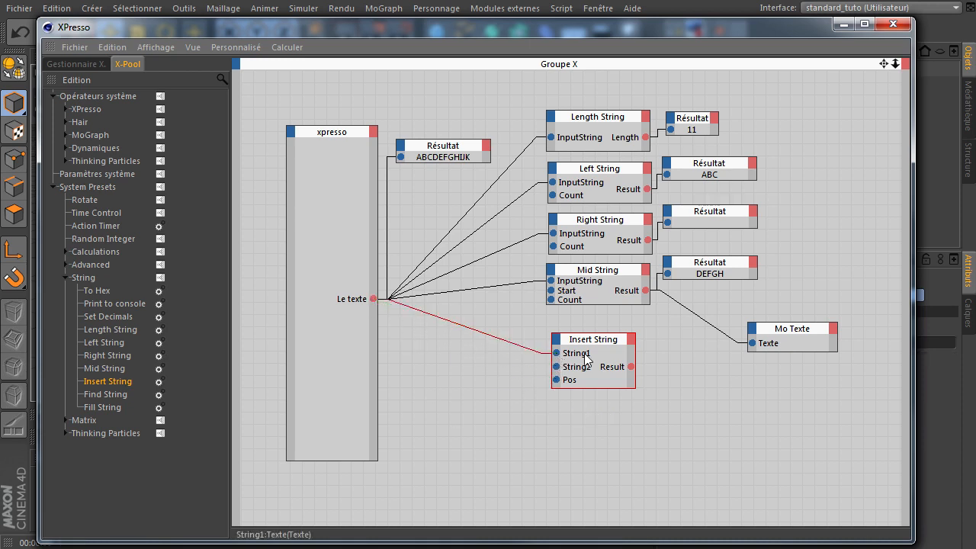
Check the port information of Insert String's Result output.
right_click(632, 368)
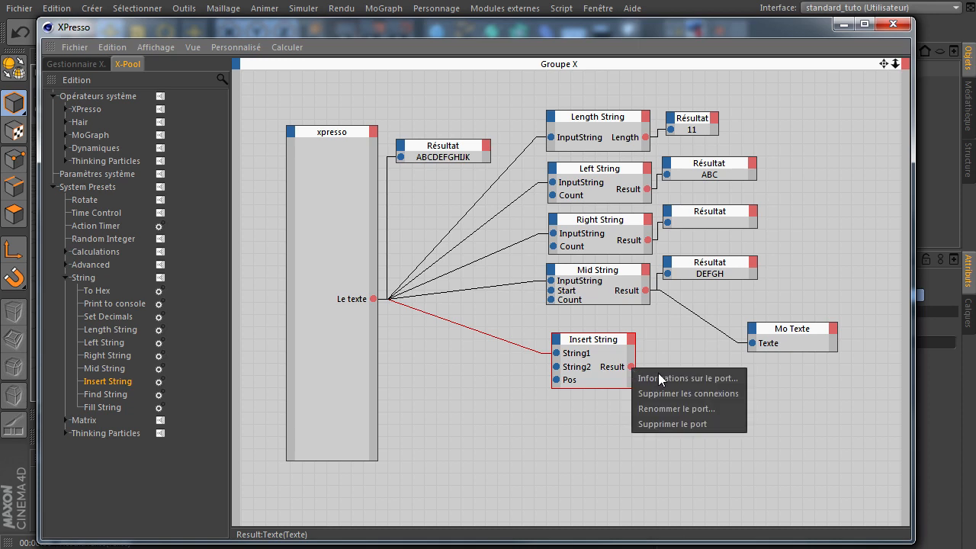
click(688, 378)
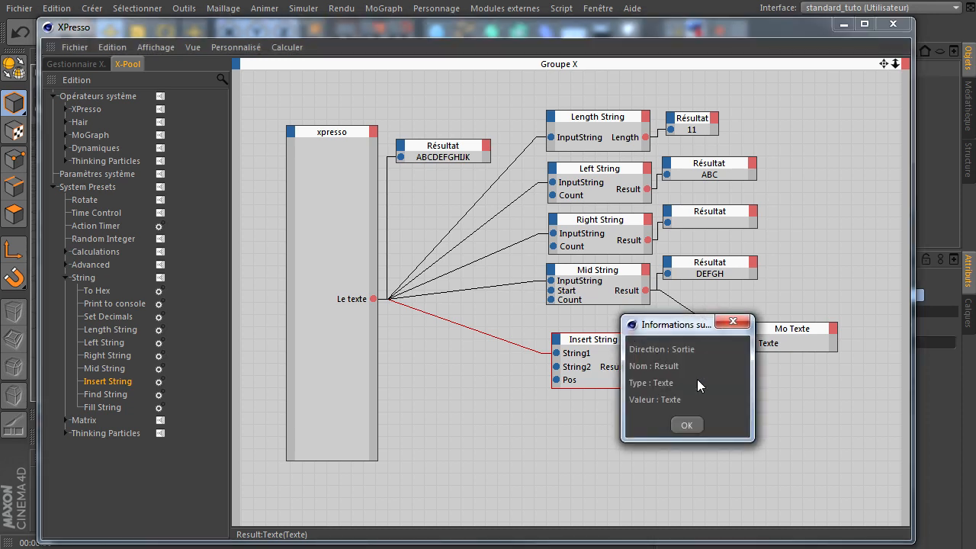
click(687, 425)
Connect Insert String's Result to a copy of the Résultat node and delete the Mid String to Mo Texte connection.
ctrl+drag(728, 263, 804, 413)
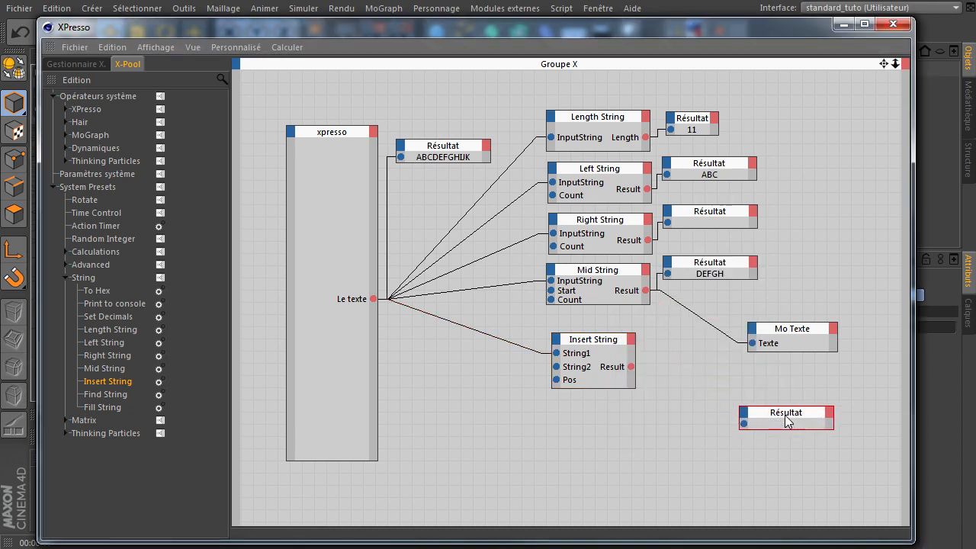
drag(745, 424, 631, 367)
click(694, 316)
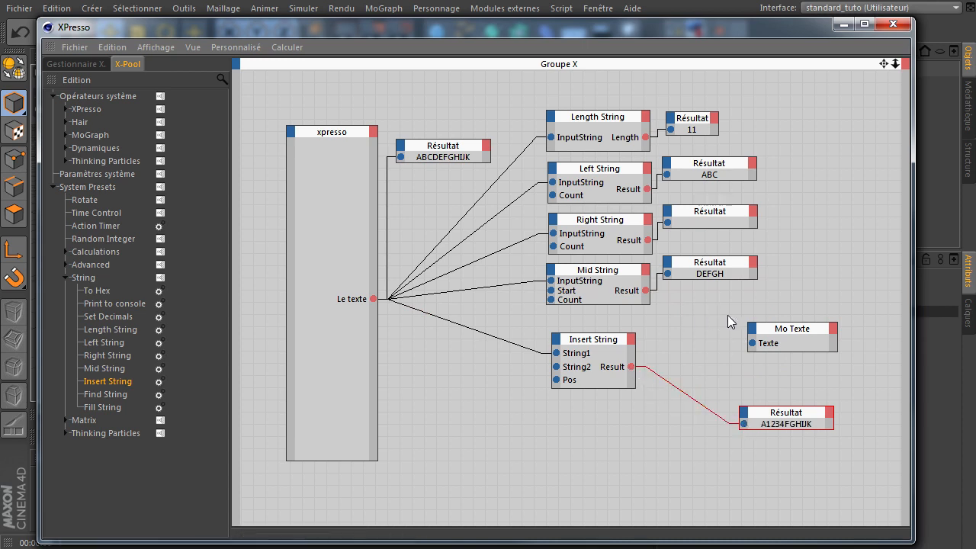
Arrange the Résultat and Mo Texte nodes beside Insert String, and connect its Result to Mo Texte's Texte input.
drag(796, 330, 501, 447)
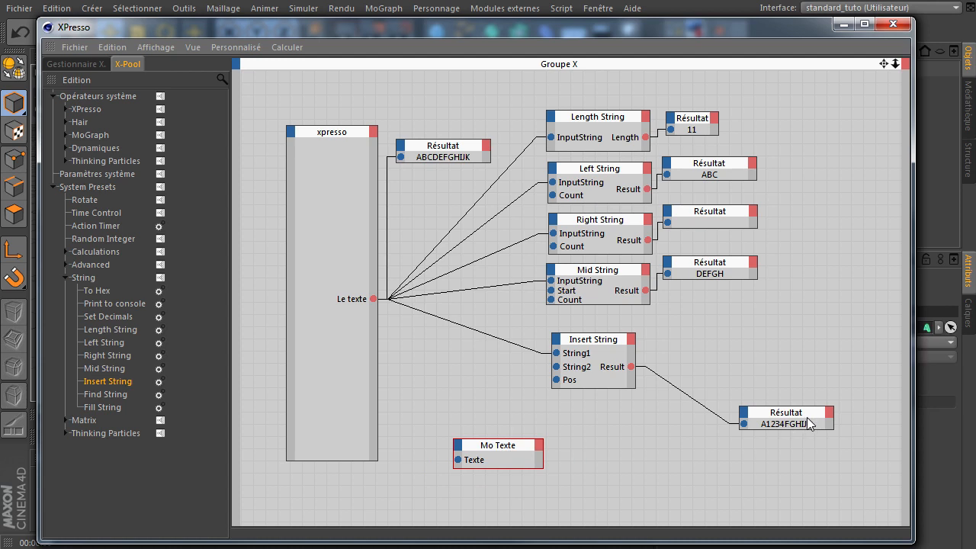
drag(774, 394, 718, 322)
drag(504, 452, 723, 369)
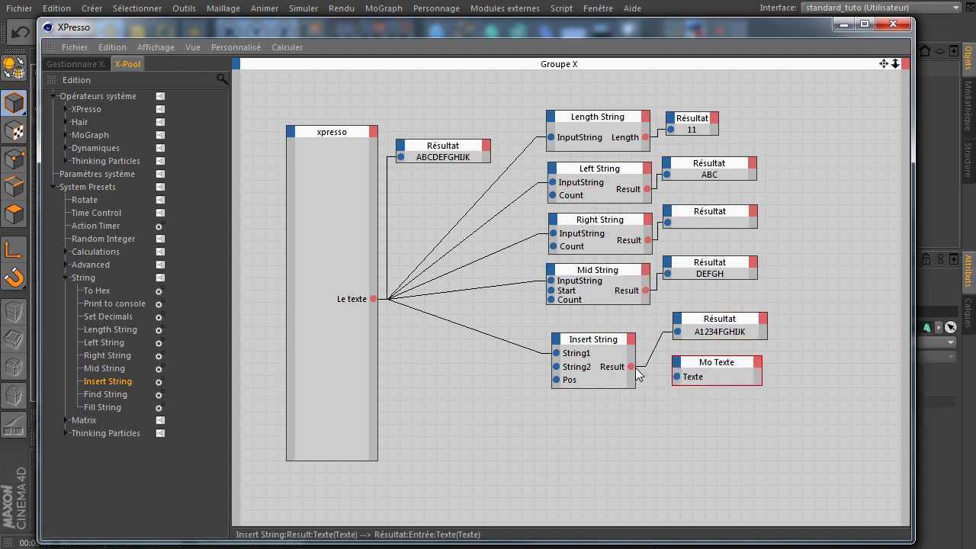
drag(675, 376, 677, 376)
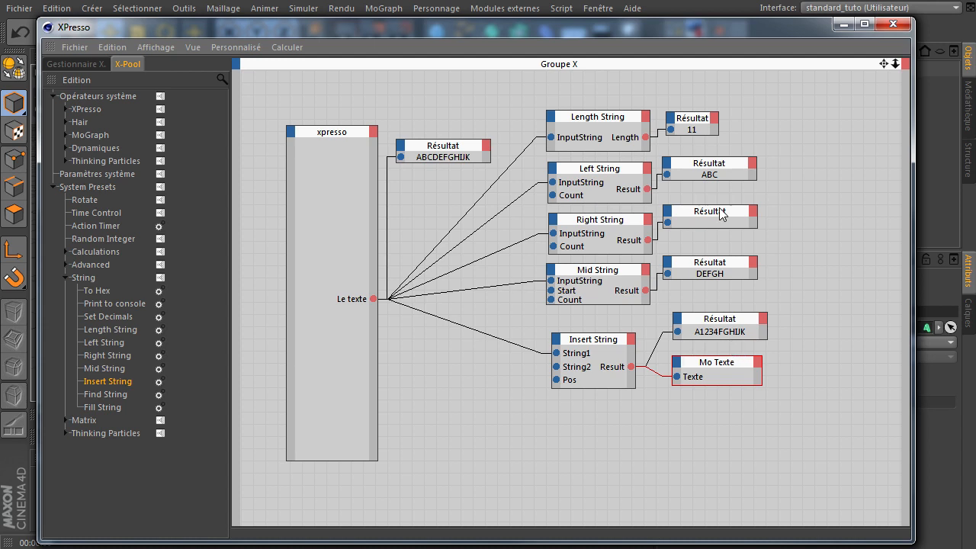
click(613, 357)
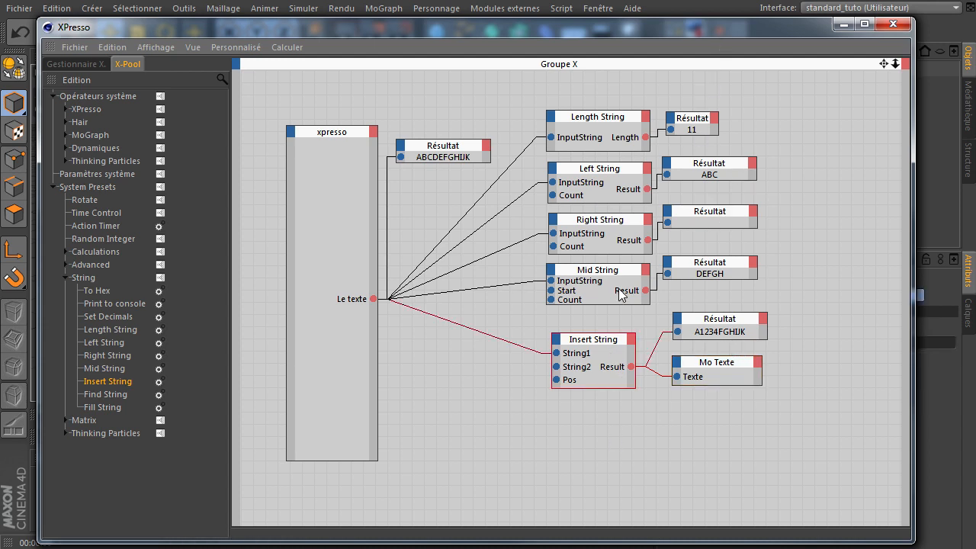
Set the Insert String node's String2 parameter to XYZ.
drag(694, 28, 401, 36)
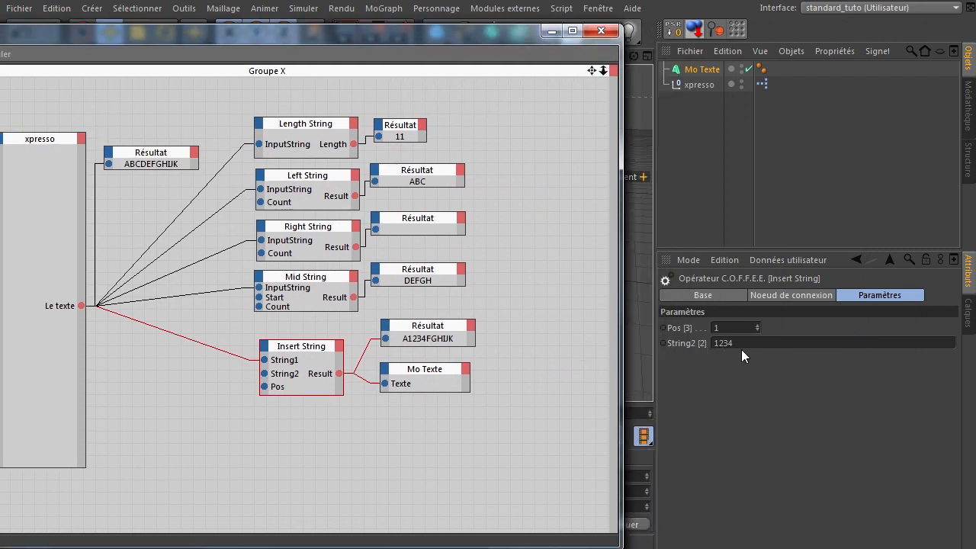
click(751, 327)
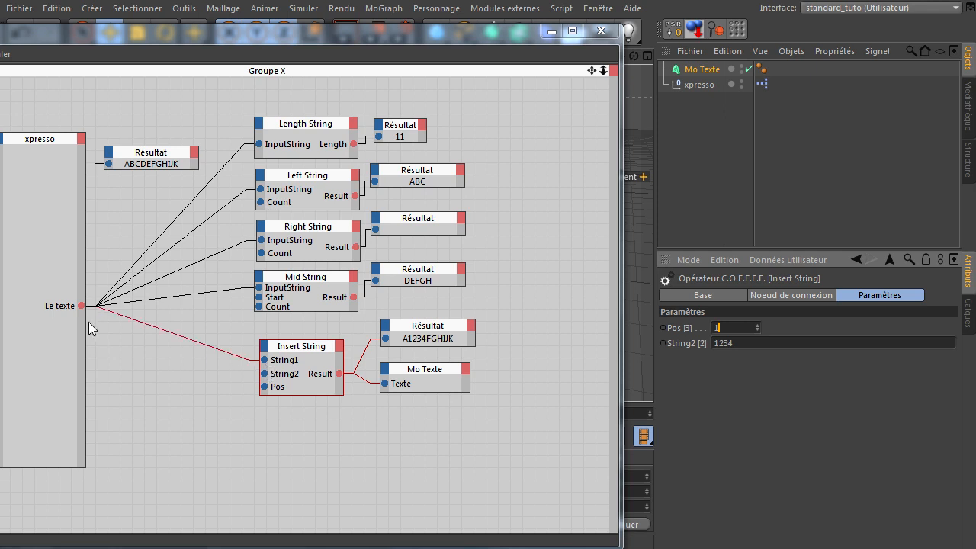
mouse_move(273, 39)
mouse_down()
mouse_move(305, 34)
mouse_move(291, 34)
mouse_up()
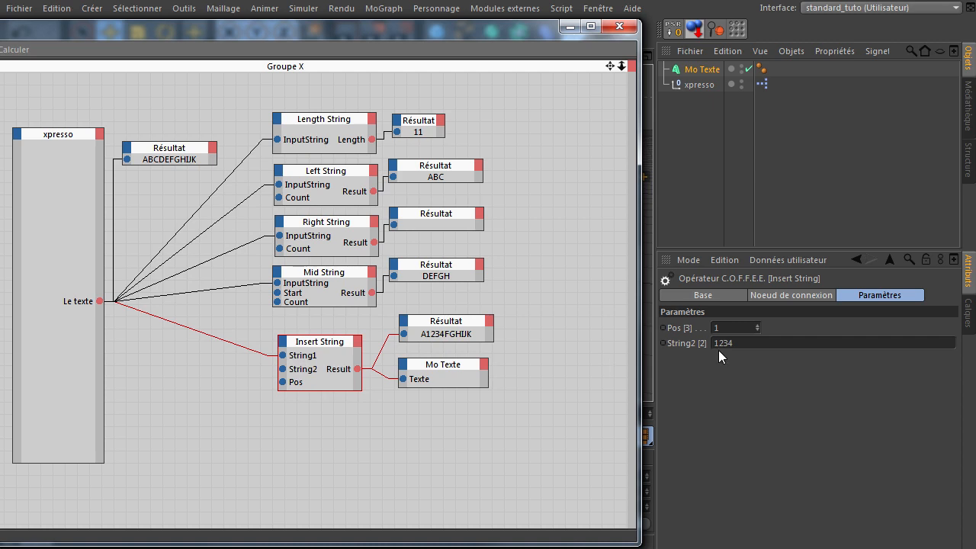
click(736, 328)
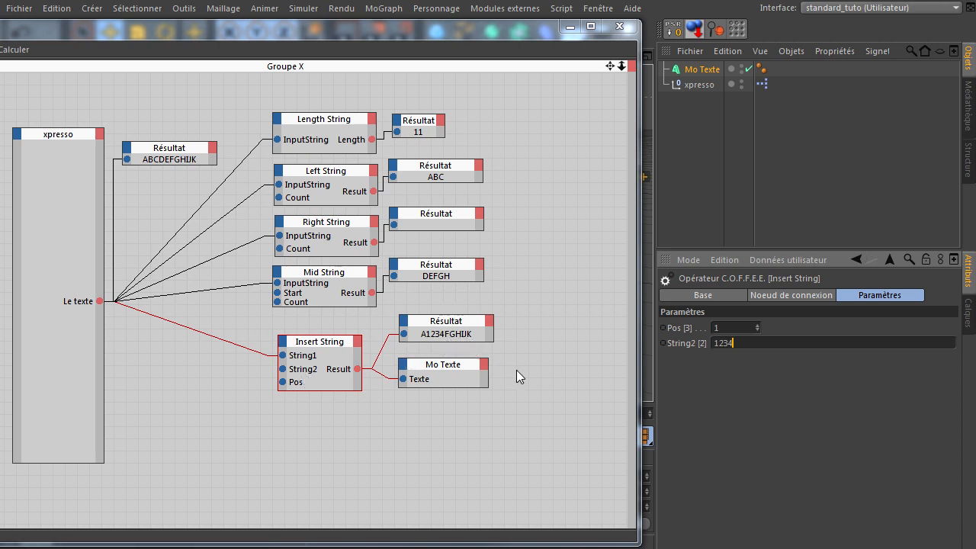
double_click(796, 345)
text(XYZ)
click(499, 457)
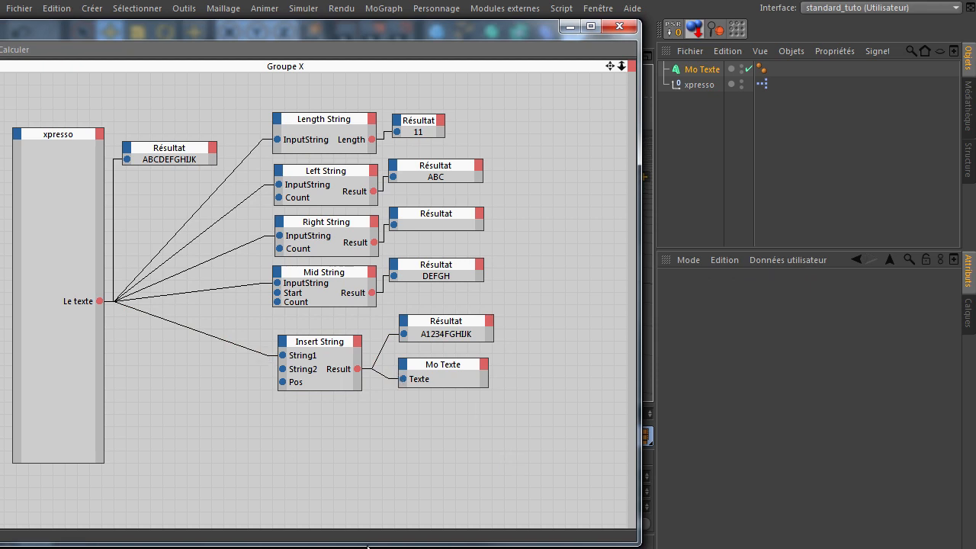
Play the animation briefly and return to the first frame to refresh the Insert String result.
drag(367, 546, 366, 416)
click(284, 437)
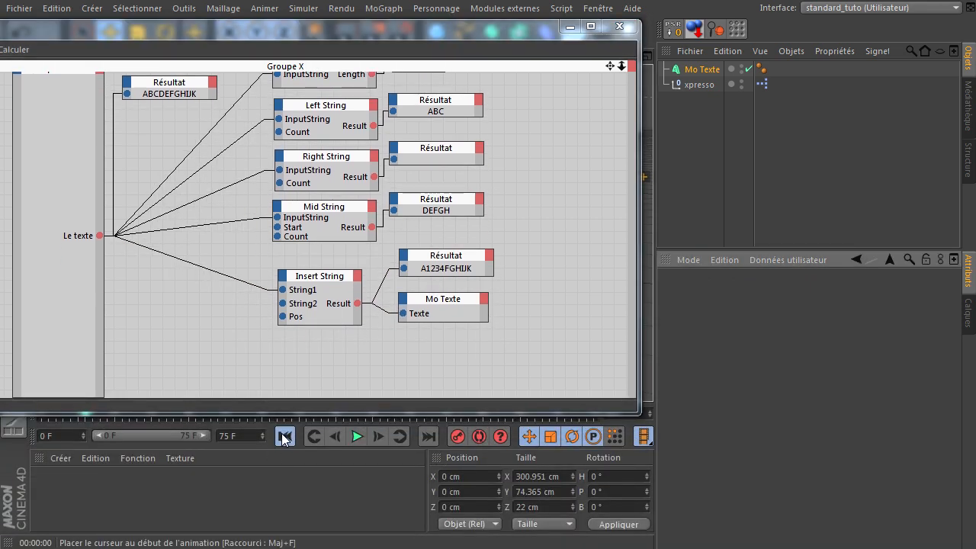
click(357, 446)
click(356, 441)
click(286, 434)
drag(394, 414, 414, 532)
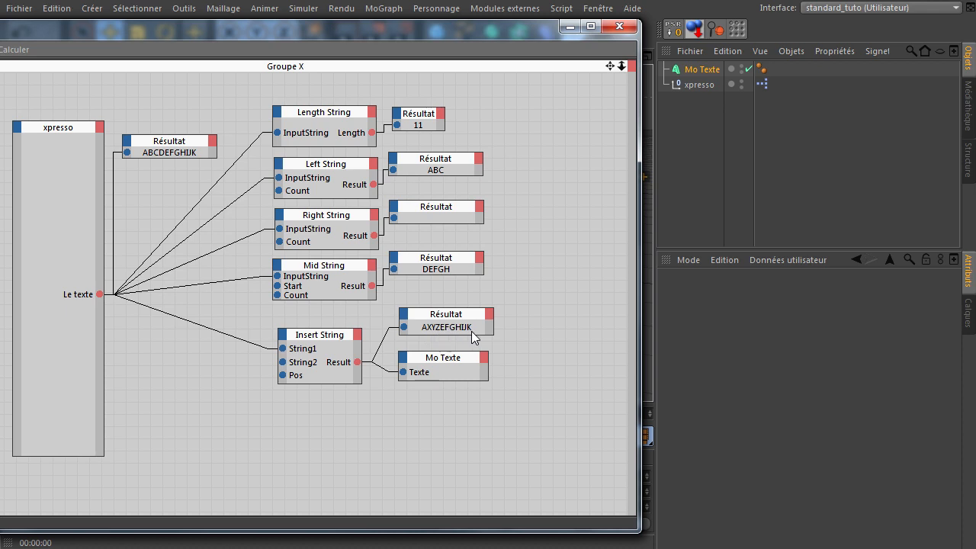
Set the Insert String node's Pos parameter to 0.
click(325, 343)
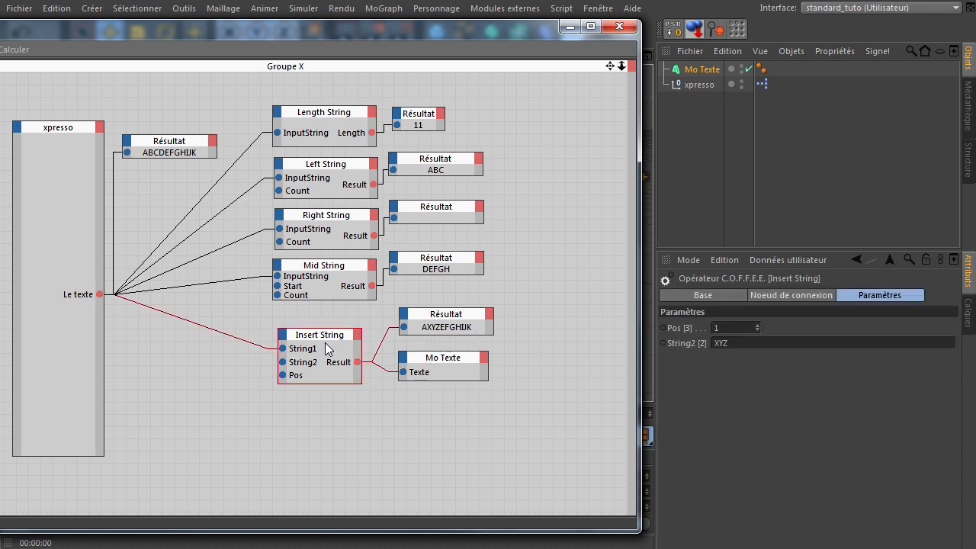
click(732, 327)
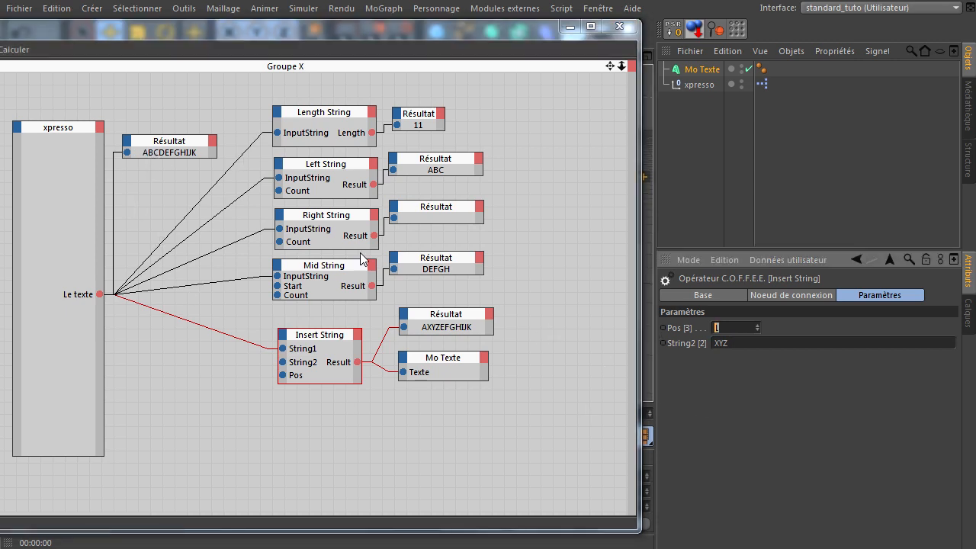
text(0)
click(457, 415)
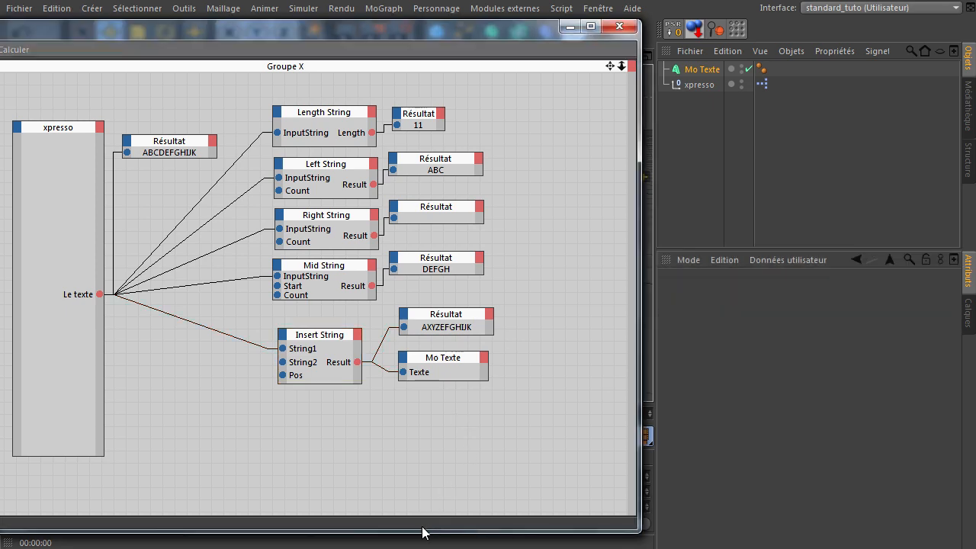
Play and rewind the animation, and compare the refreshed Insert String result in the graph with Mo Texte in the viewport.
drag(404, 35, 549, 460)
click(293, 435)
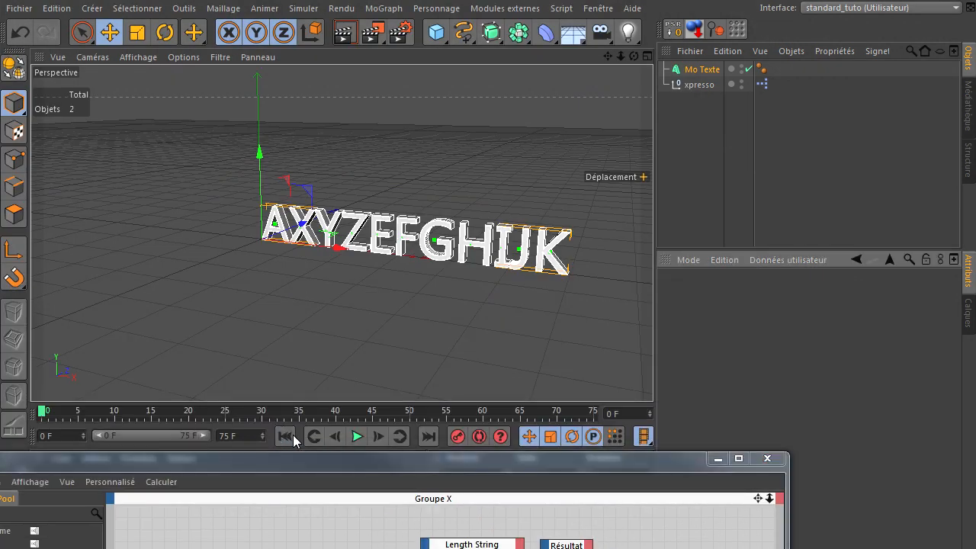
click(356, 437)
click(356, 436)
click(286, 436)
drag(329, 459, 304, 2)
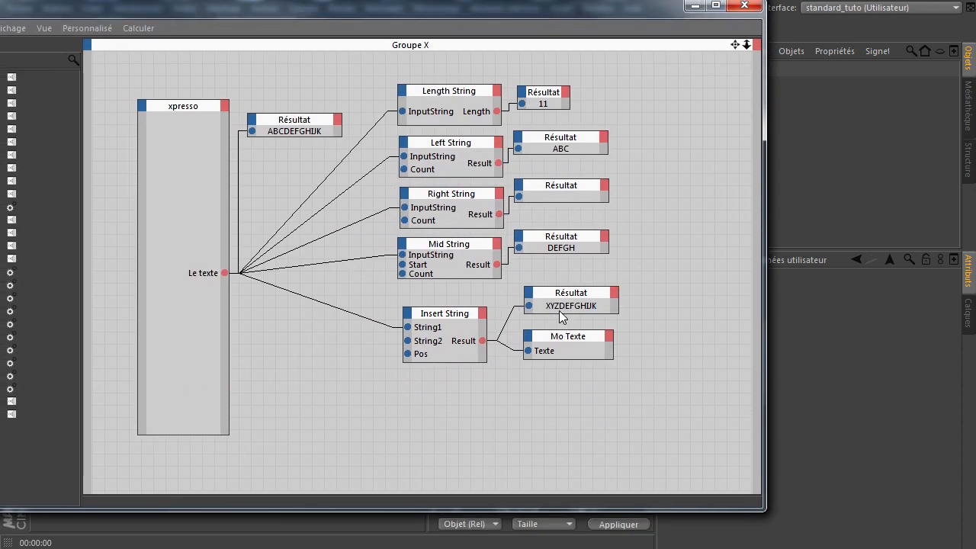
drag(554, 2, 553, 3)
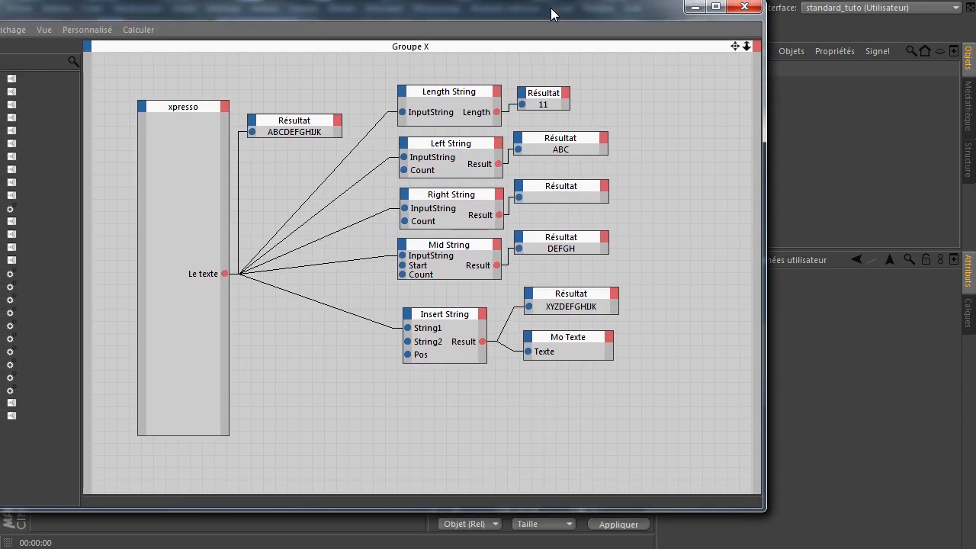
double_click(510, 11)
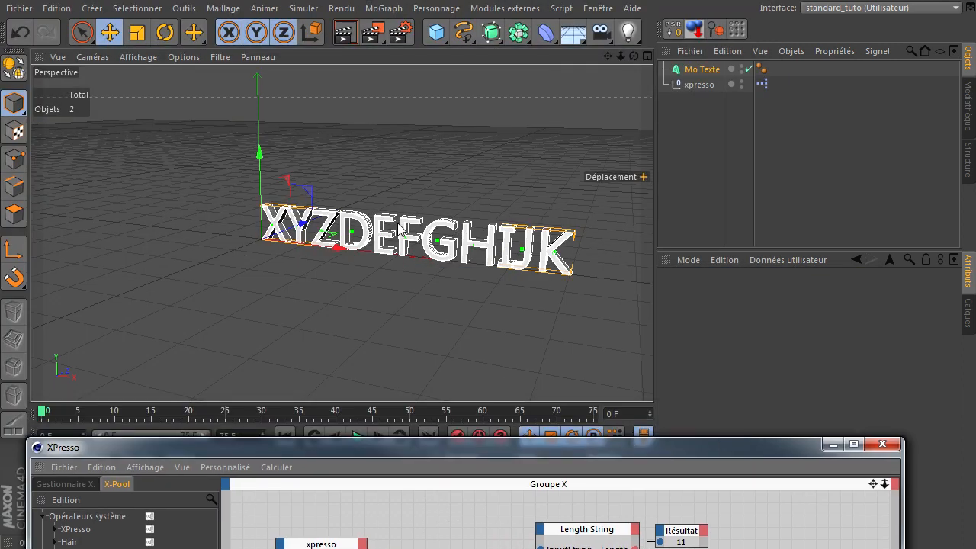
drag(414, 452, 405, 73)
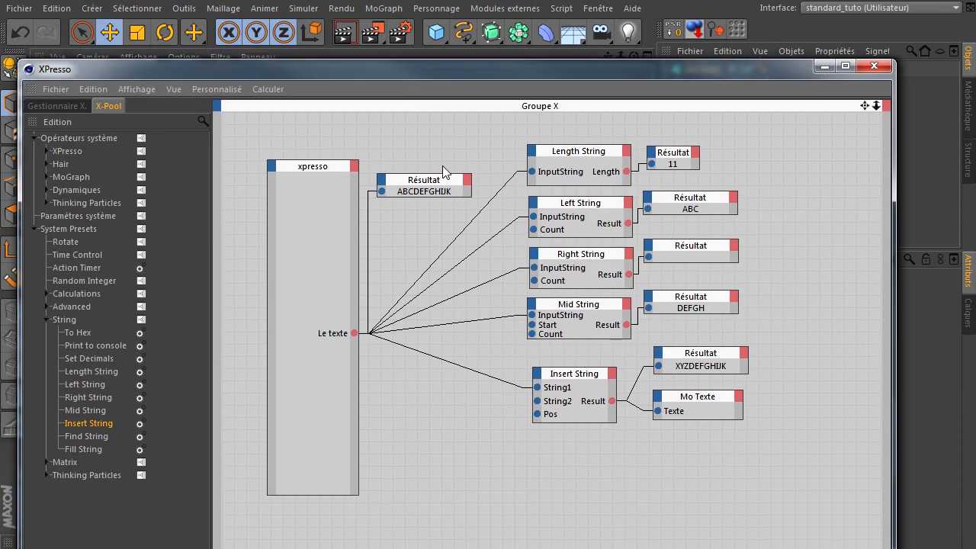
Select Insert String, uncover the viewport and raise Pos stepwise to 4.
click(572, 378)
drag(612, 67, 620, 511)
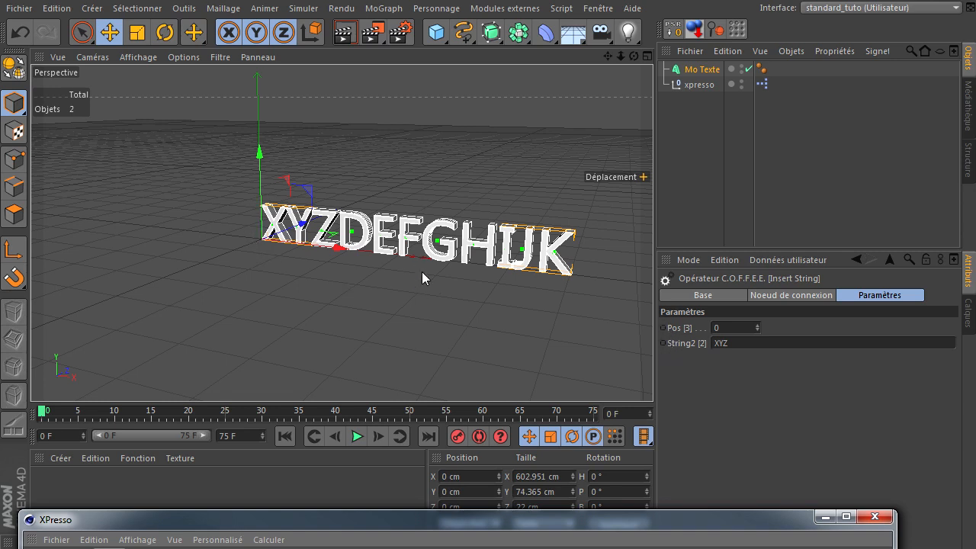
click(757, 324)
click(758, 324)
click(757, 323)
click(757, 324)
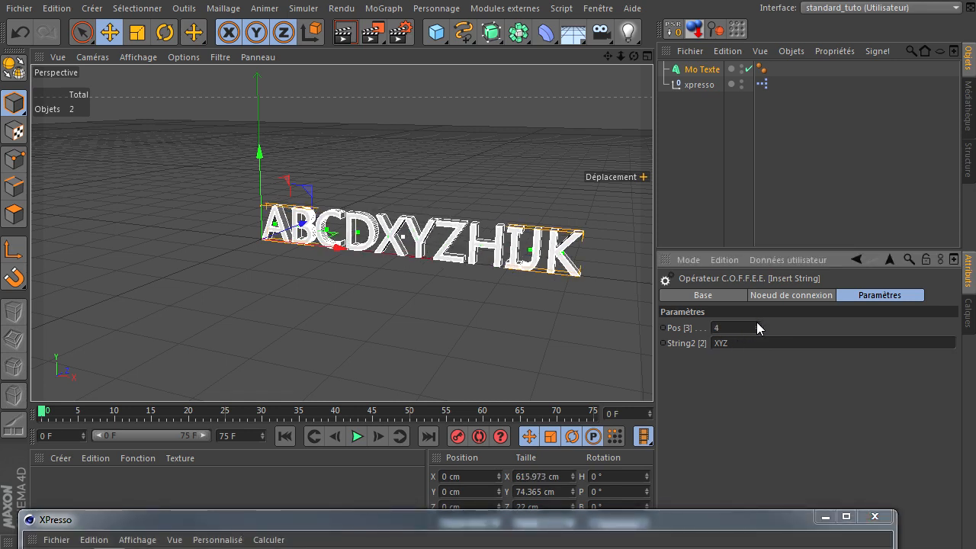
Set Insert String's String2 to "->" and its Pos to 0.
drag(750, 341, 544, 342)
text(->)
key(Return)
text(0)
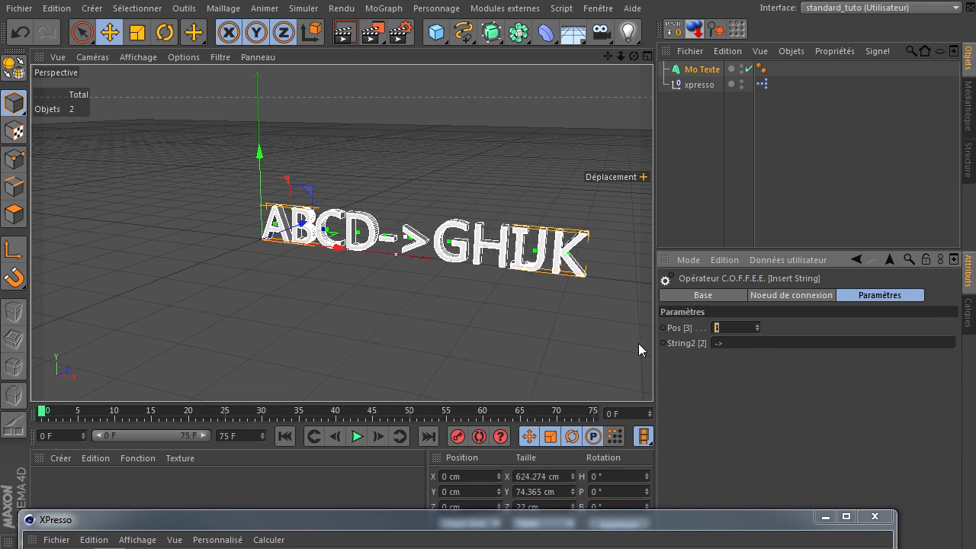
key(Return)
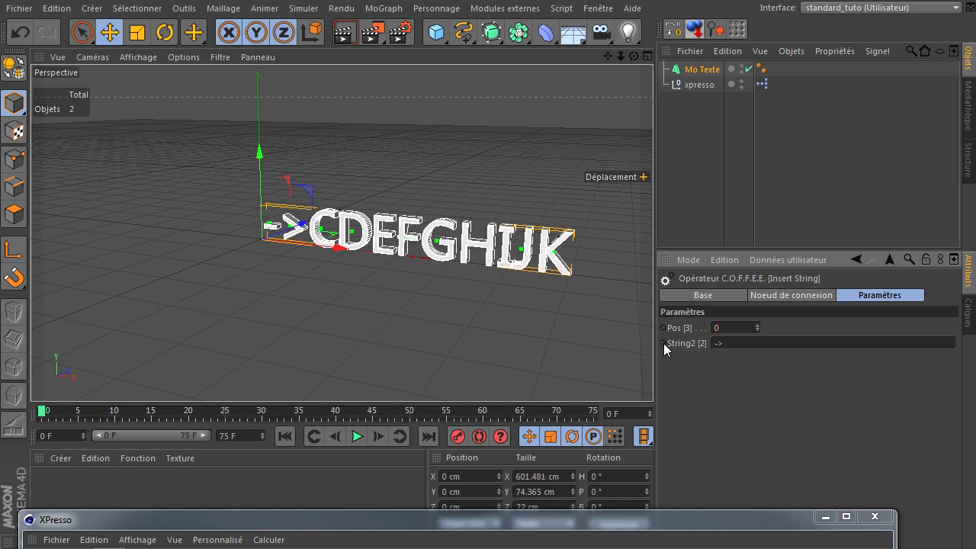
Raise Insert String's Pos one step at a time to 9 to move the arrow through the text.
click(757, 324)
click(757, 324)
click(757, 324)
click(757, 323)
click(758, 324)
click(757, 323)
click(757, 323)
click(757, 323)
click(758, 324)
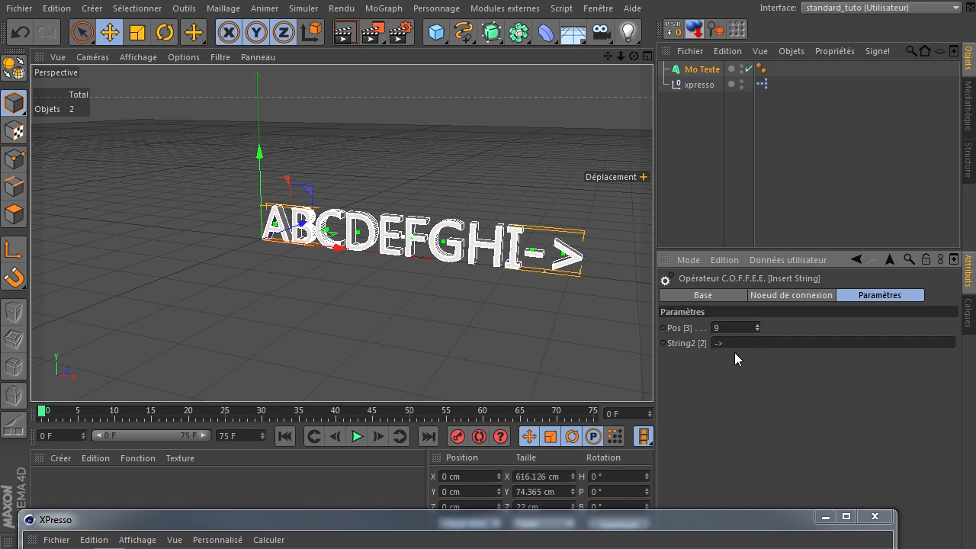
Change Insert String's String2 to "<-" and lower Pos one step at a time to 0.
text(<-)
click(749, 326)
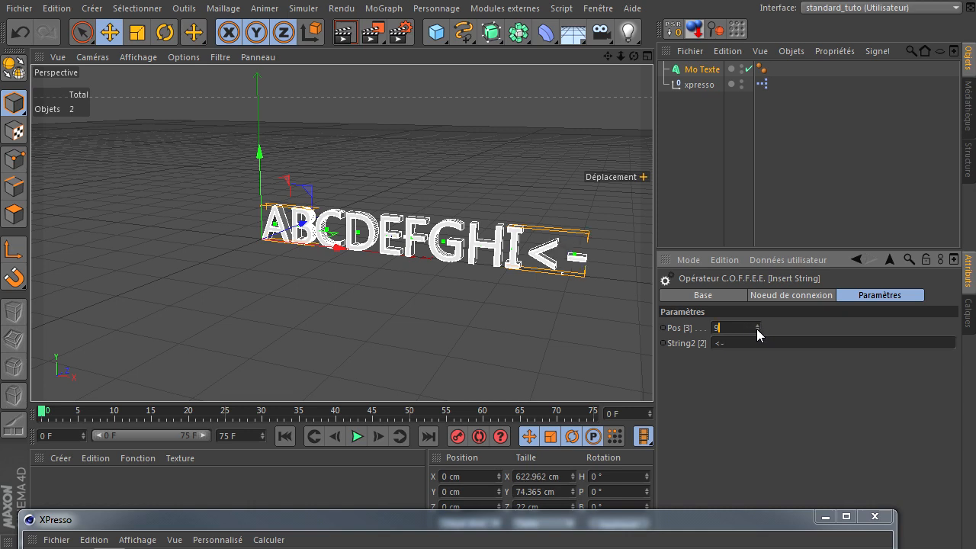
click(757, 331)
click(758, 331)
click(757, 331)
click(758, 331)
click(758, 330)
click(758, 330)
click(757, 330)
click(757, 330)
click(757, 331)
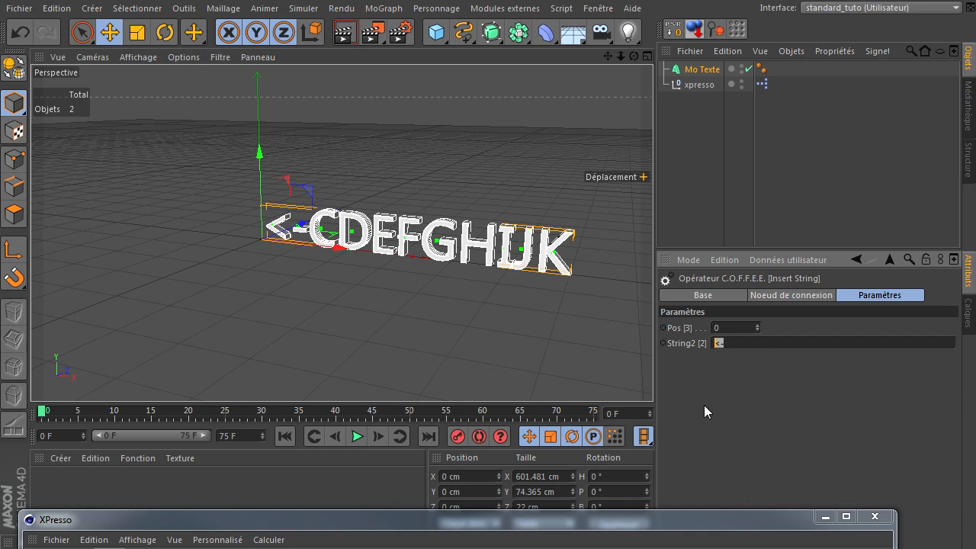
Set Insert String's String2 to "." and raise Pos stepwise to 6.
text(.)
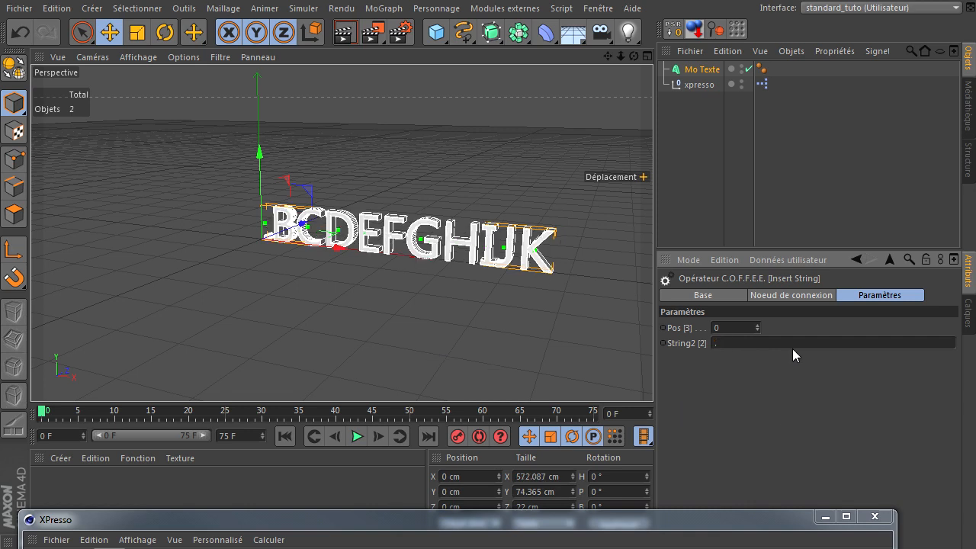
click(759, 324)
click(759, 324)
click(759, 324)
click(759, 324)
click(759, 325)
click(759, 324)
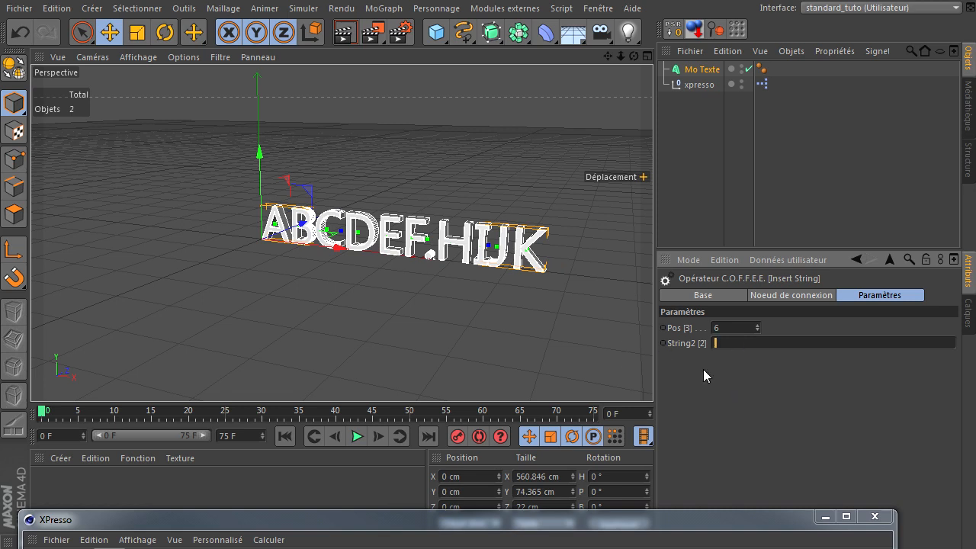
Set Insert String's String2 to "_" and lower Pos stepwise to 0.
text(_)
click(759, 331)
click(759, 331)
click(759, 331)
click(759, 331)
click(760, 331)
click(760, 331)
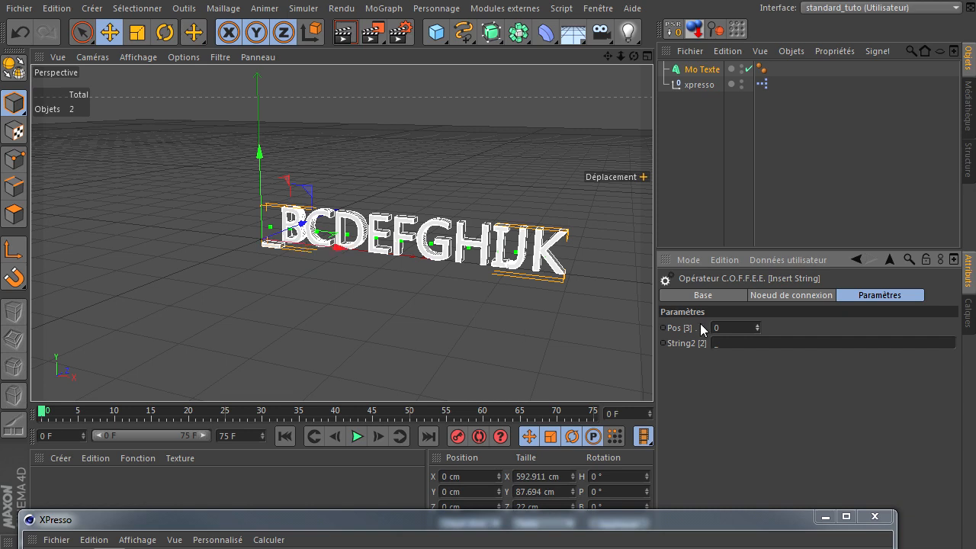
click(773, 343)
text(1234567891010)
key(BackSpace)
text(112)
key(Return)
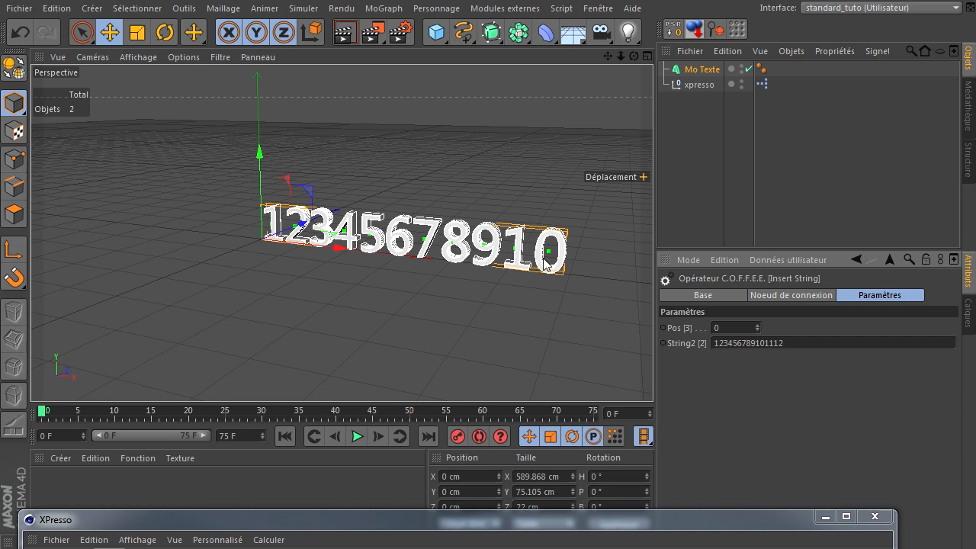
drag(463, 522, 477, 176)
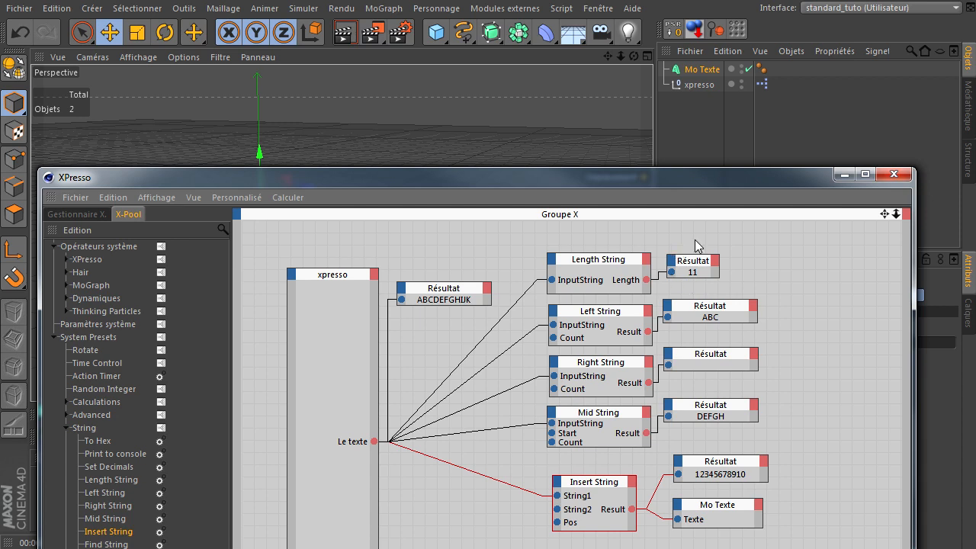
drag(681, 177, 731, 474)
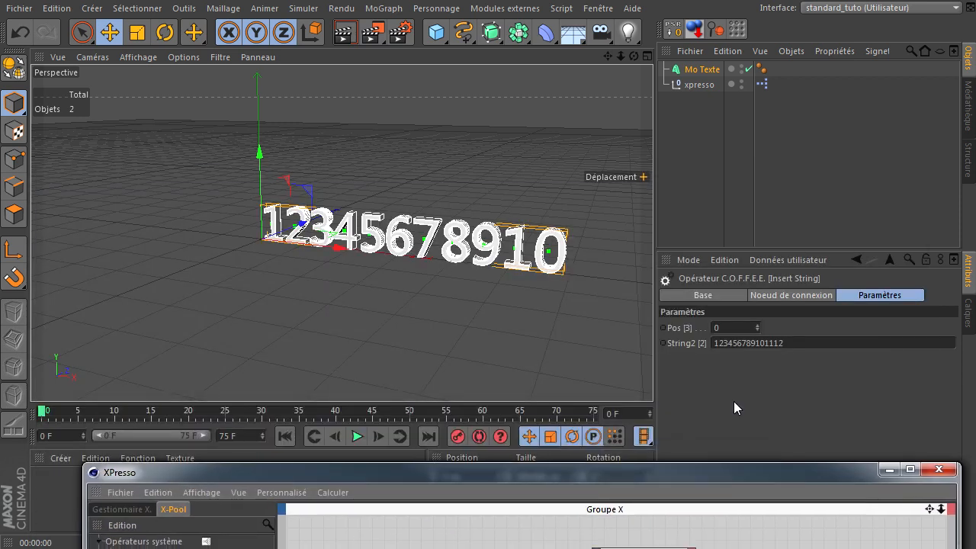
Lower Insert String's Pos to -1, and raise it stepwise to 8 to shift the inserted digits along the text.
click(757, 330)
click(757, 331)
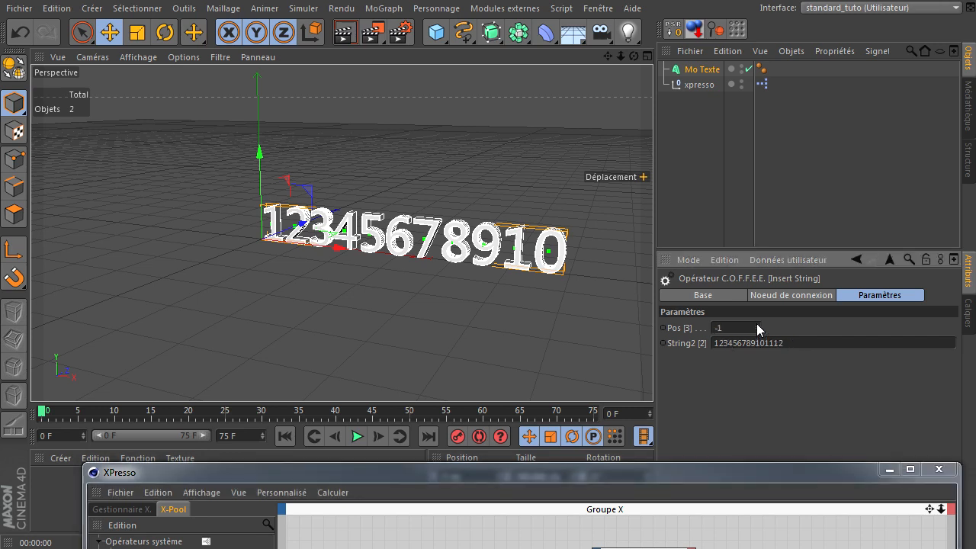
click(758, 325)
click(757, 325)
click(757, 325)
click(758, 325)
click(757, 325)
click(757, 325)
click(758, 325)
click(757, 325)
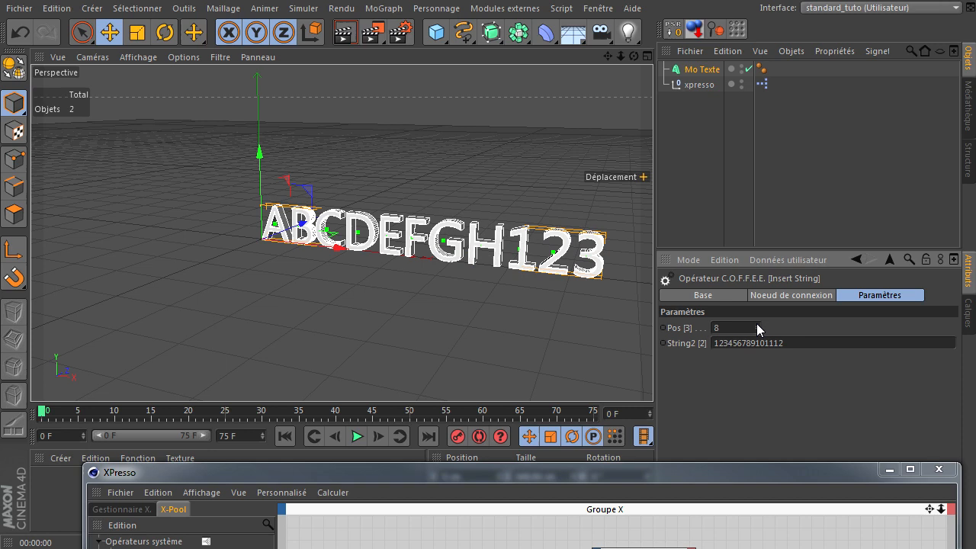
Lower Insert String's Pos one step at a time back to 0.
click(758, 330)
click(757, 330)
click(757, 330)
click(757, 330)
click(757, 330)
click(757, 330)
click(757, 330)
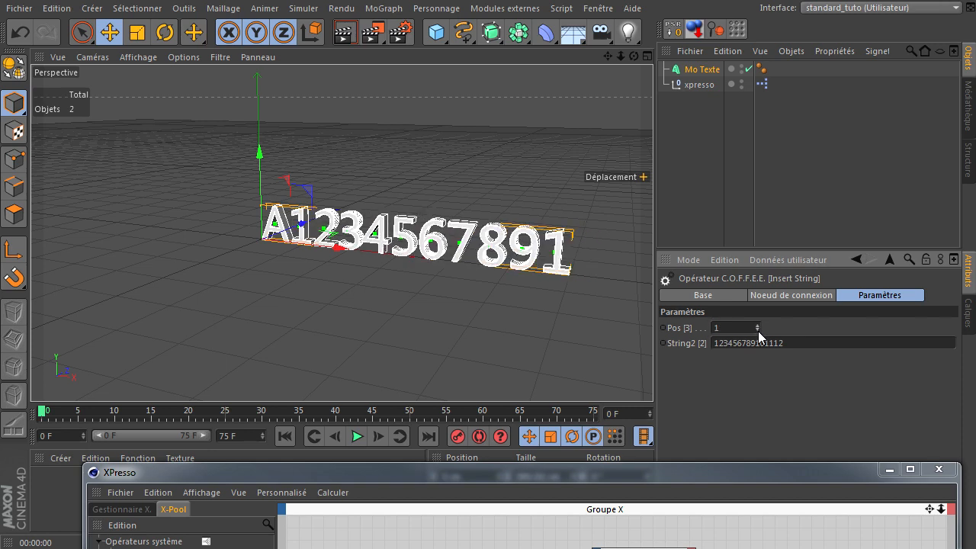
click(757, 331)
Replace Insert String's String2 with XYZ, set Pos to 3 and bring the XPresso graph back into view.
drag(805, 344, 376, 358)
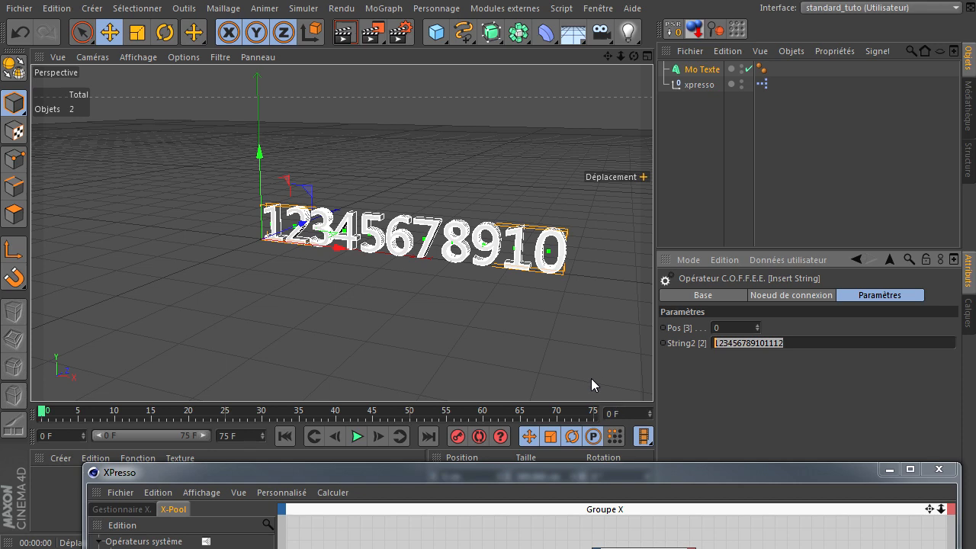
key(BackSpace)
text(XYZ)
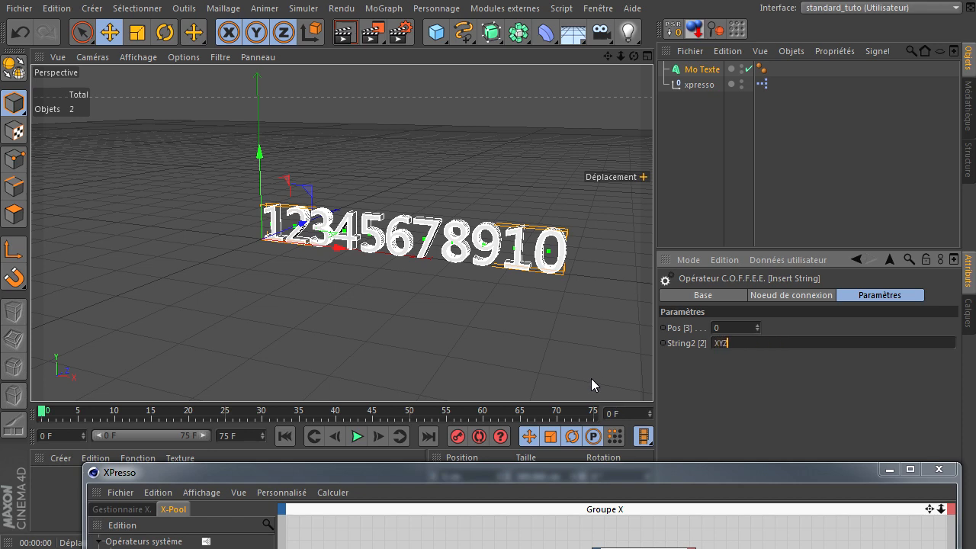
double_click(760, 324)
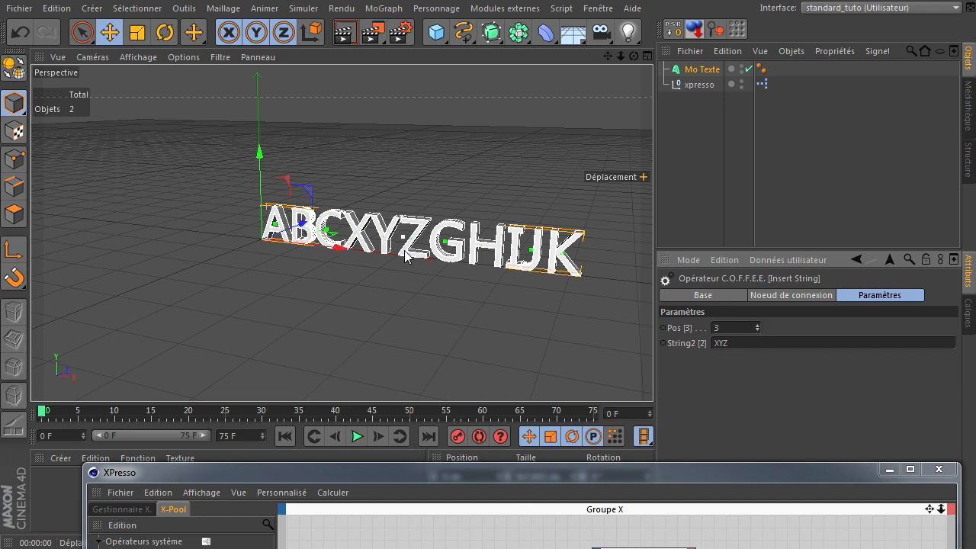
drag(545, 485, 481, 37)
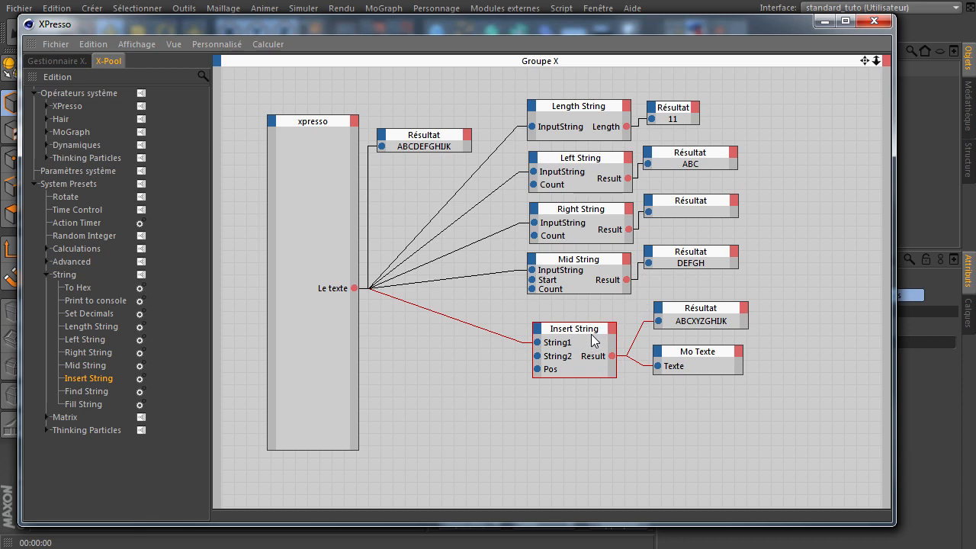
Move the Insert String node up beneath Mid String and rearrange its Résultat and Mo Texte nodes beside it.
drag(592, 335, 586, 315)
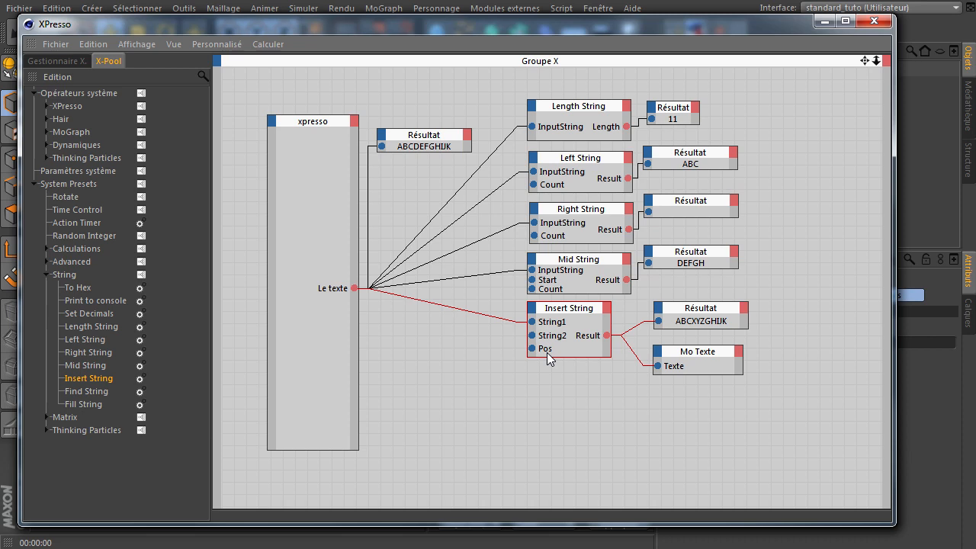
drag(726, 307, 698, 304)
drag(713, 358, 790, 343)
Add a Find String node below Insert String, then disconnect the Mo Texte node and place it above the first Résultat node.
click(79, 393)
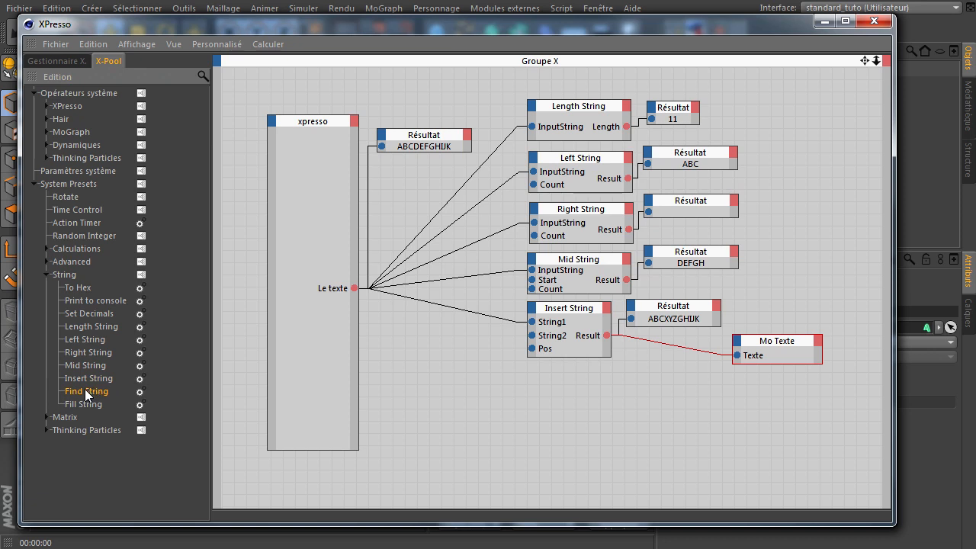
drag(560, 407, 570, 373)
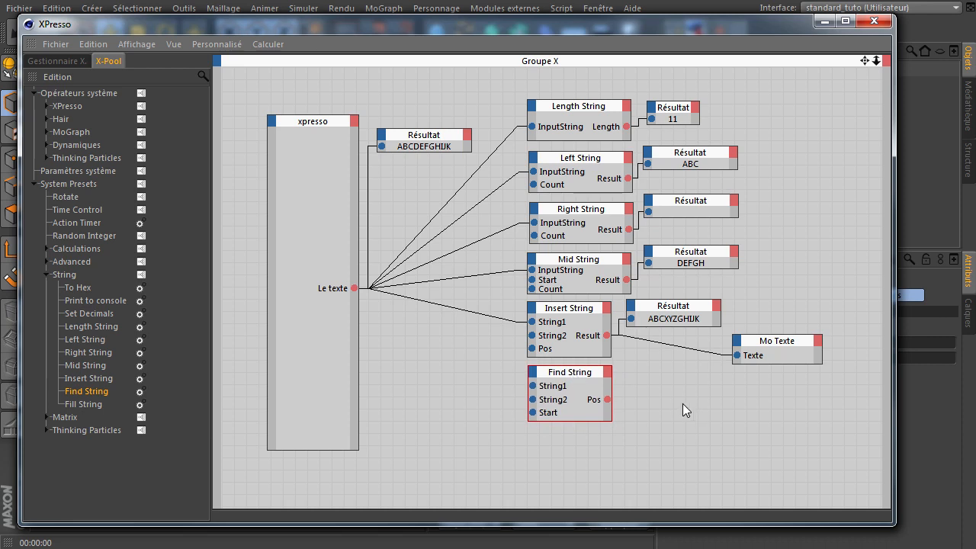
drag(710, 350, 711, 351)
drag(790, 340, 441, 84)
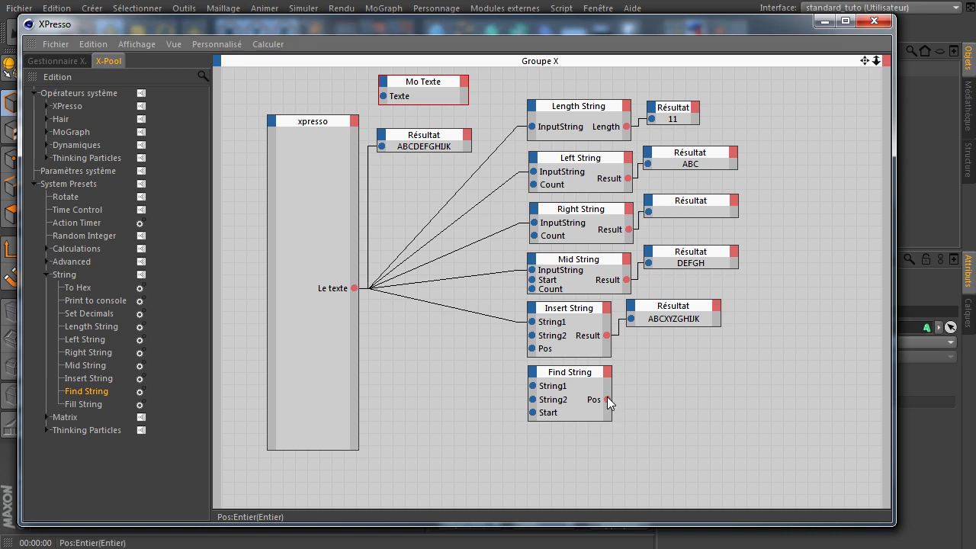
Copy Length String's Résultat node beside Find String, connect it to Pos, and link Le texte to Find String's String1.
click(686, 108)
ctrl+drag(686, 108, 659, 376)
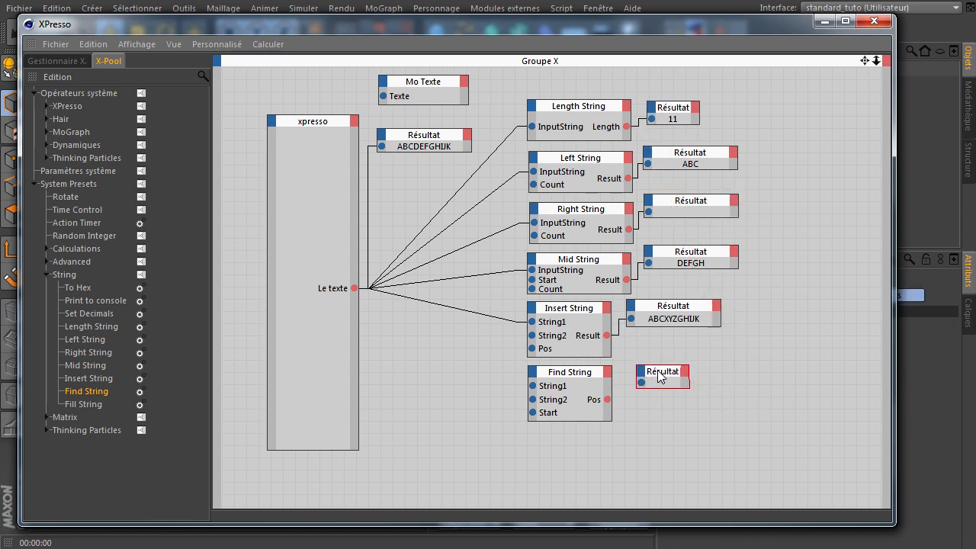
drag(607, 399, 656, 373)
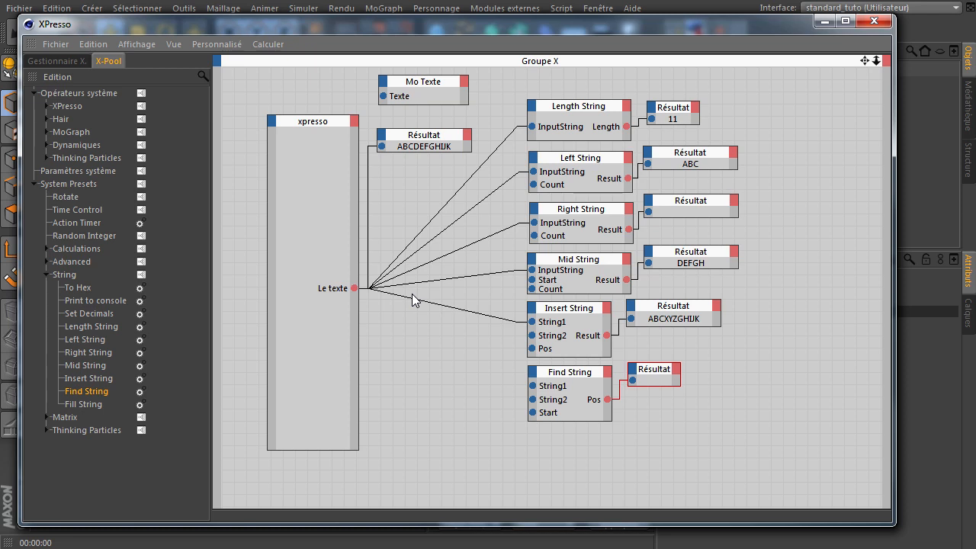
drag(353, 288, 533, 387)
Set Find String's Start to 0 and jump to the last frame to refresh its Résultat node.
click(575, 389)
drag(633, 27, 363, 34)
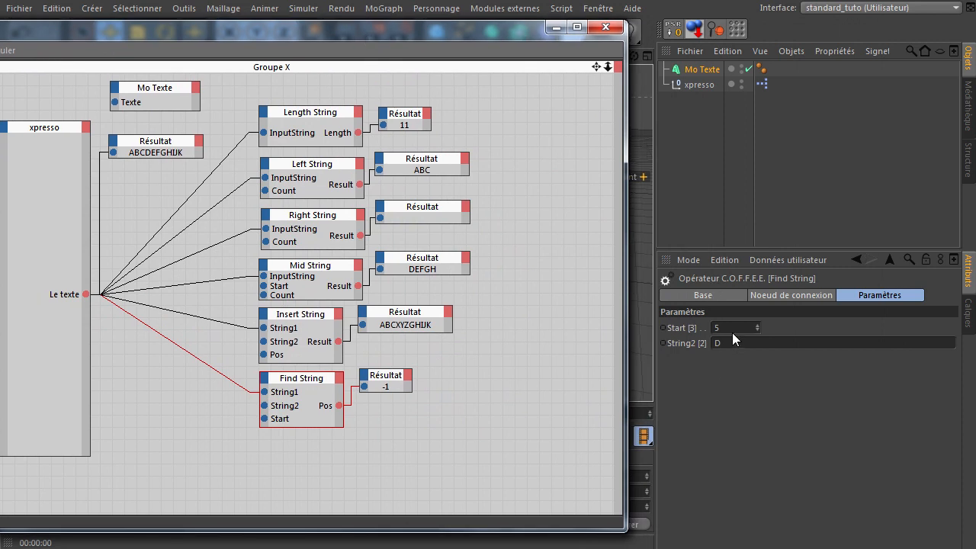
click(729, 343)
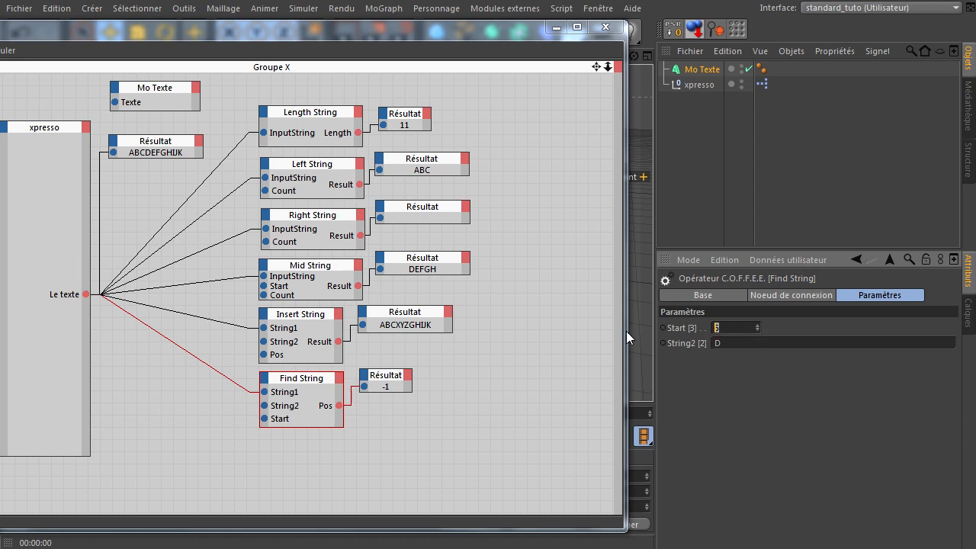
text(0)
drag(369, 35, 120, 46)
click(428, 435)
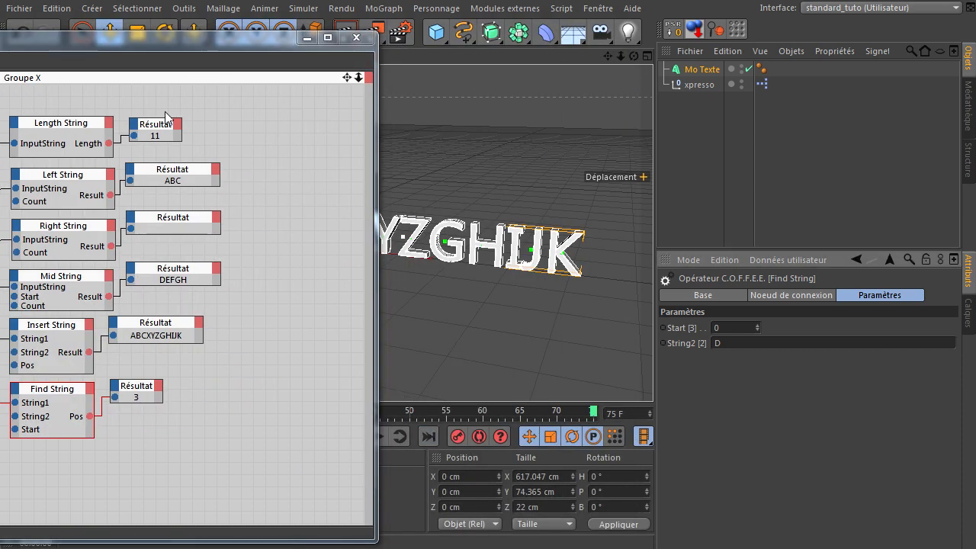
drag(155, 45, 675, 35)
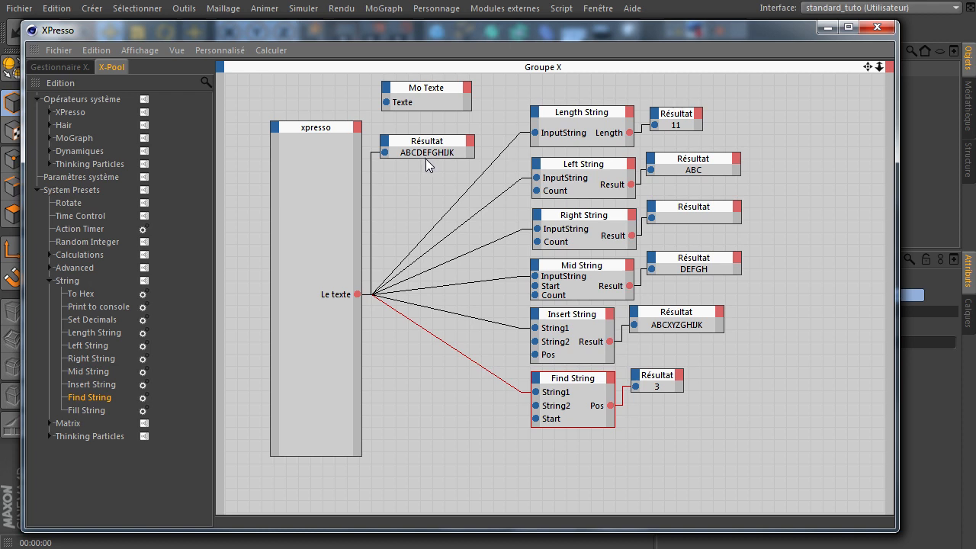
Try F and other letters as Find String's String2, finishing with HP.
drag(656, 31, 374, 42)
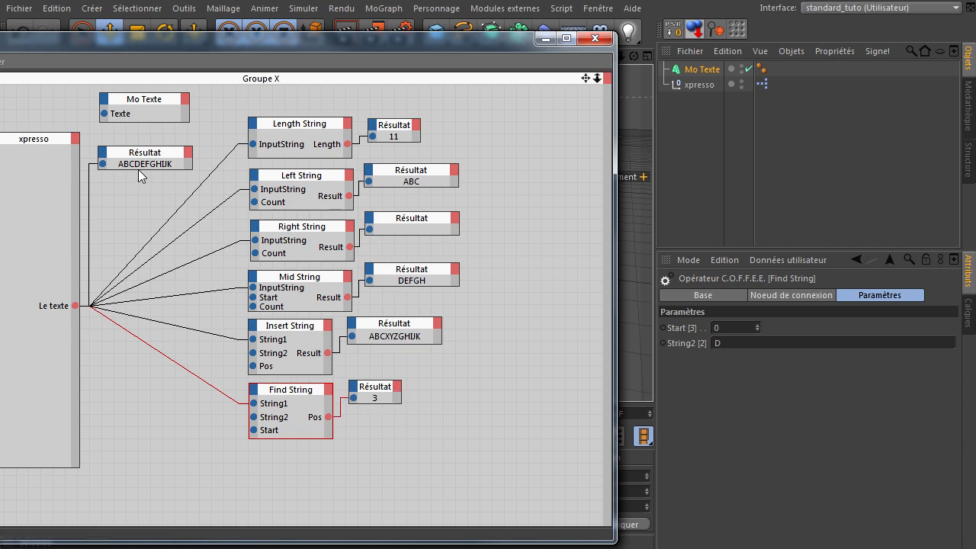
click(783, 347)
text(F)
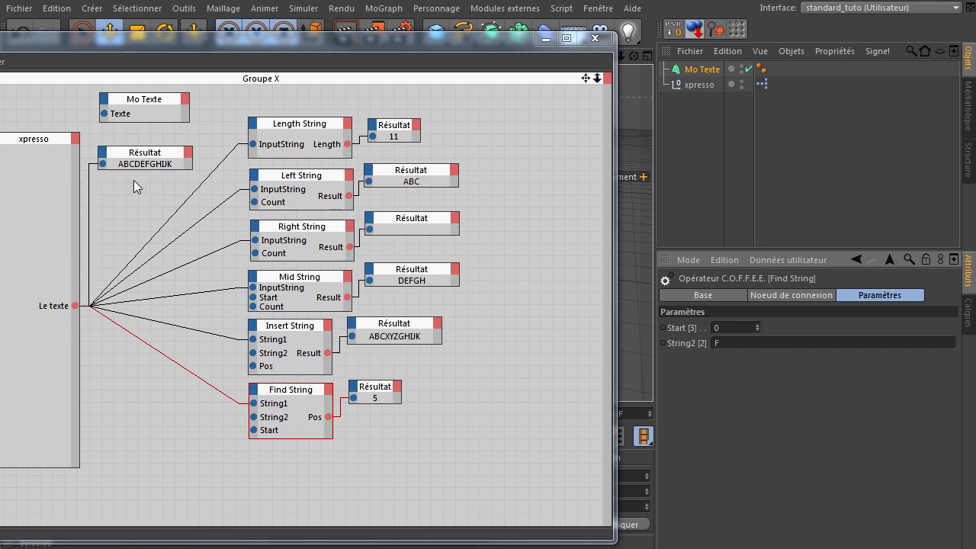
click(763, 343)
text(H)
text(I)
drag(217, 54, 290, 45)
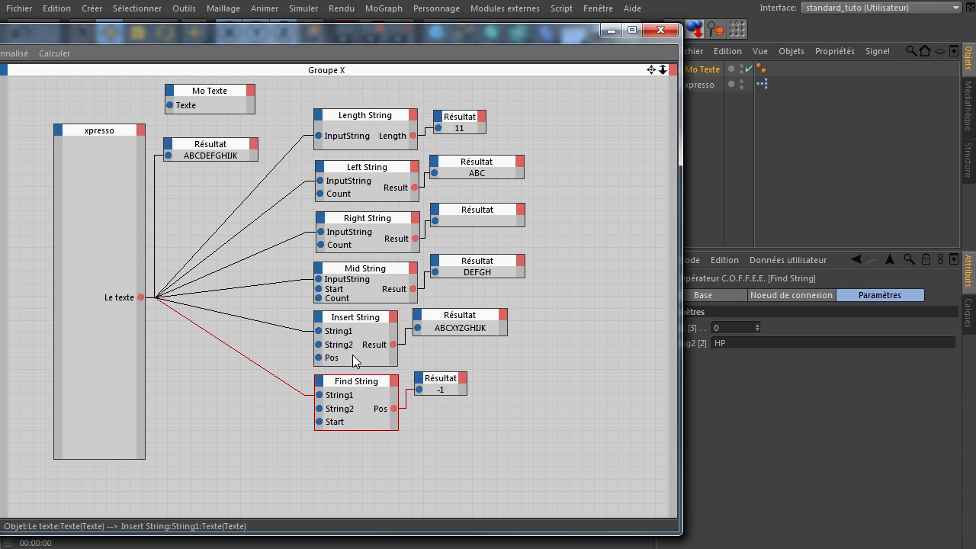
Add a Fill String node from the String presets below Find String.
drag(297, 35, 555, 32)
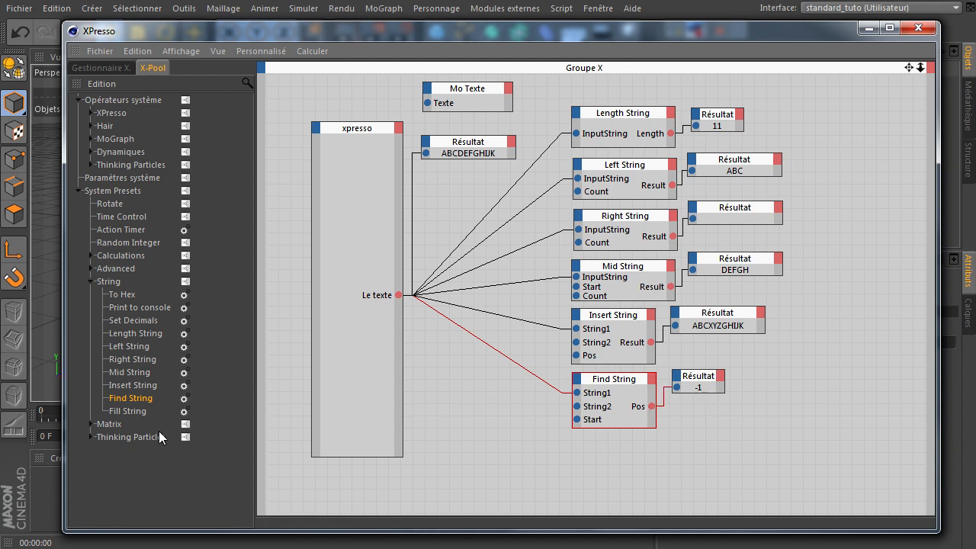
click(130, 411)
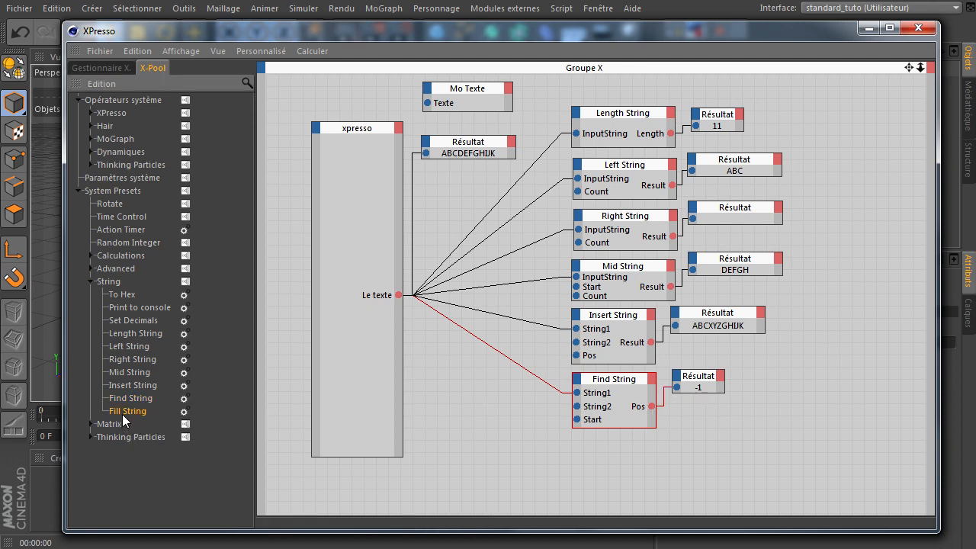
drag(605, 479, 614, 462)
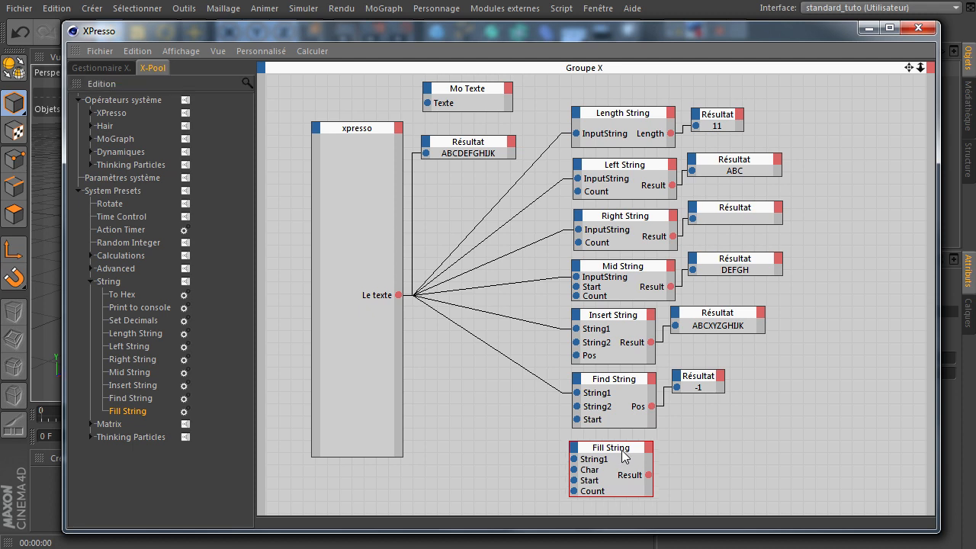
Check the data type of Fill String's Result port and connect a copy of the text Résultat node to it.
right_click(654, 472)
click(726, 481)
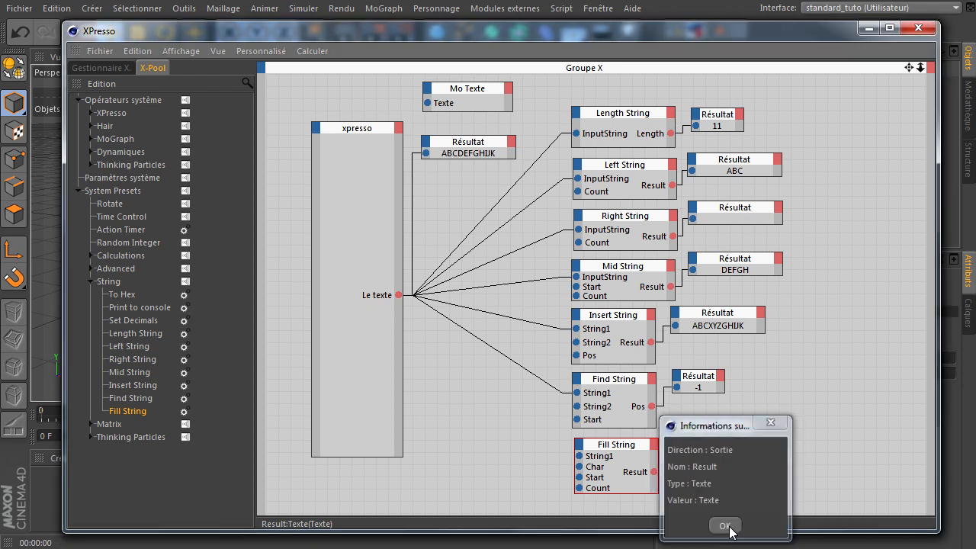
click(725, 525)
drag(729, 326, 654, 472)
drag(794, 418, 719, 444)
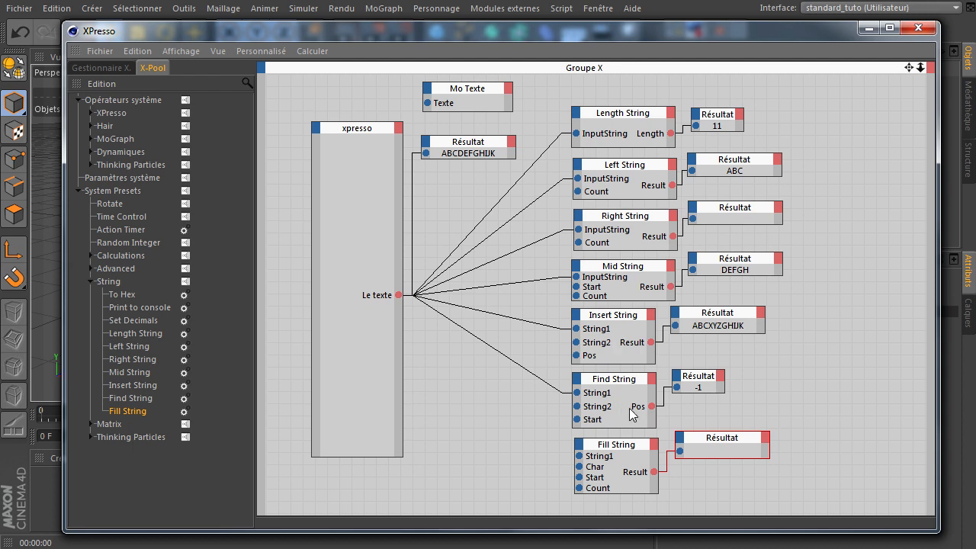
Link Le texte to Fill String's String1 and change the current frame to refresh its Résultat node.
click(624, 454)
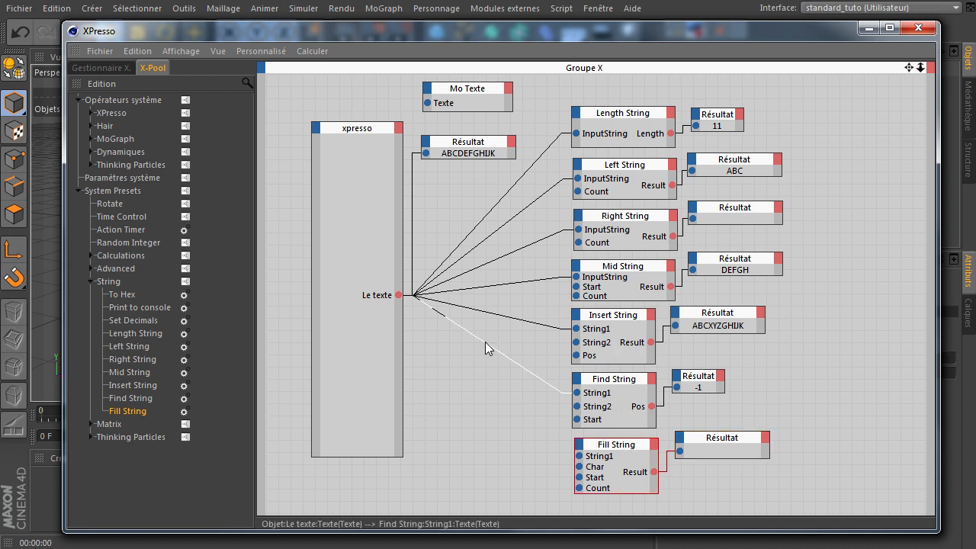
drag(445, 367, 581, 456)
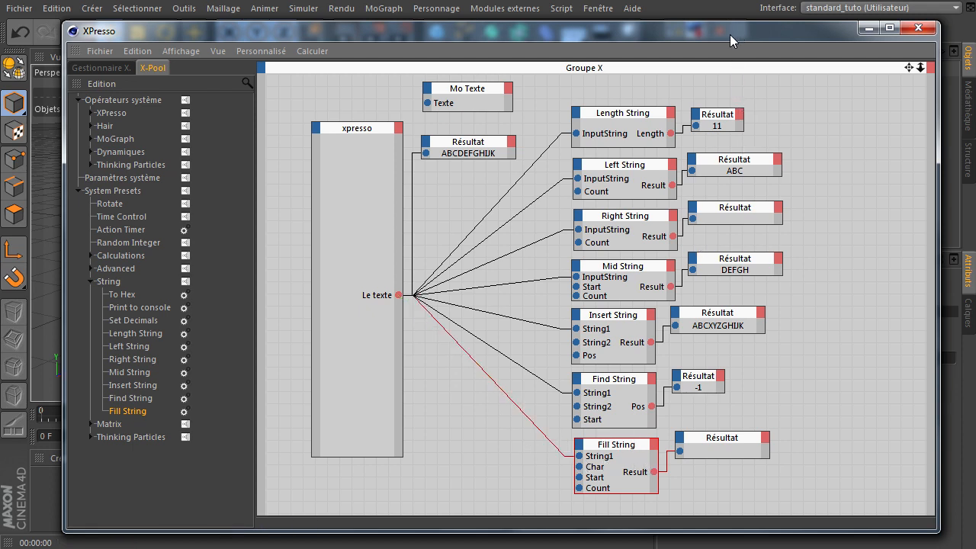
drag(730, 34, 416, 37)
click(727, 333)
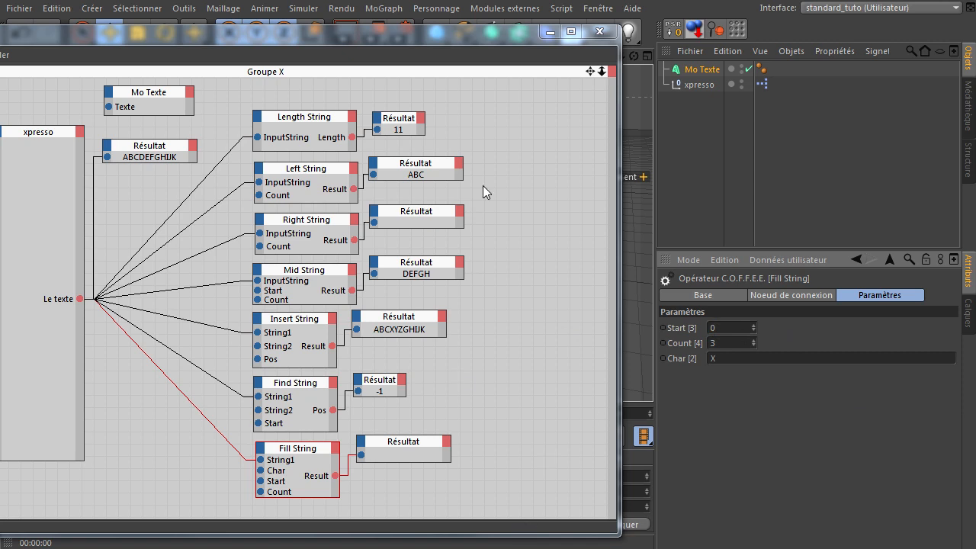
drag(486, 44, 314, 46)
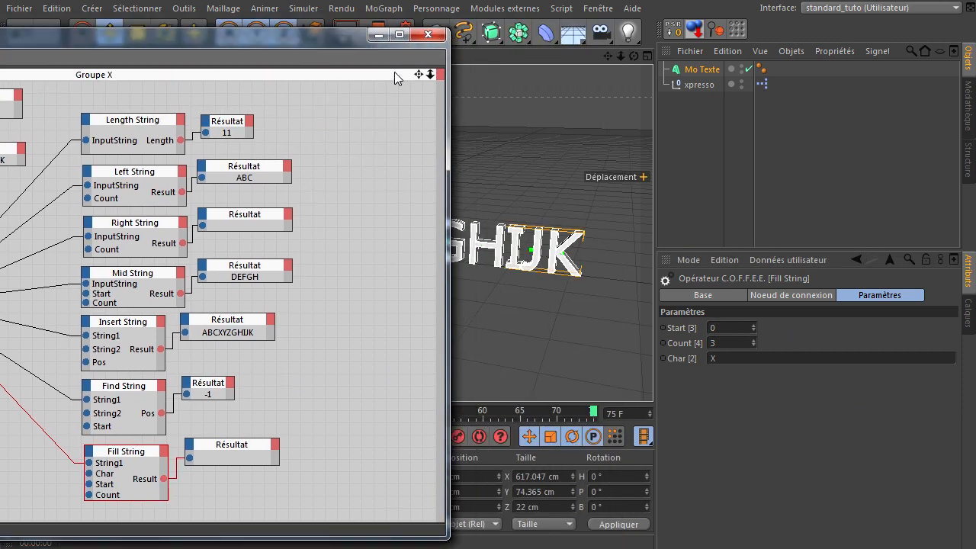
click(508, 408)
drag(182, 38, 388, 54)
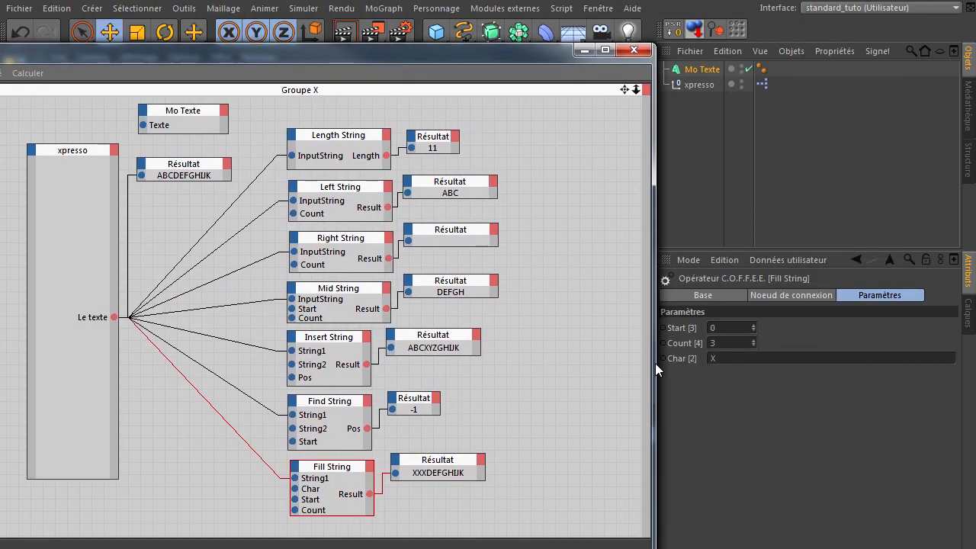
Set Fill String's Char to a period and check its Résultat node.
click(744, 343)
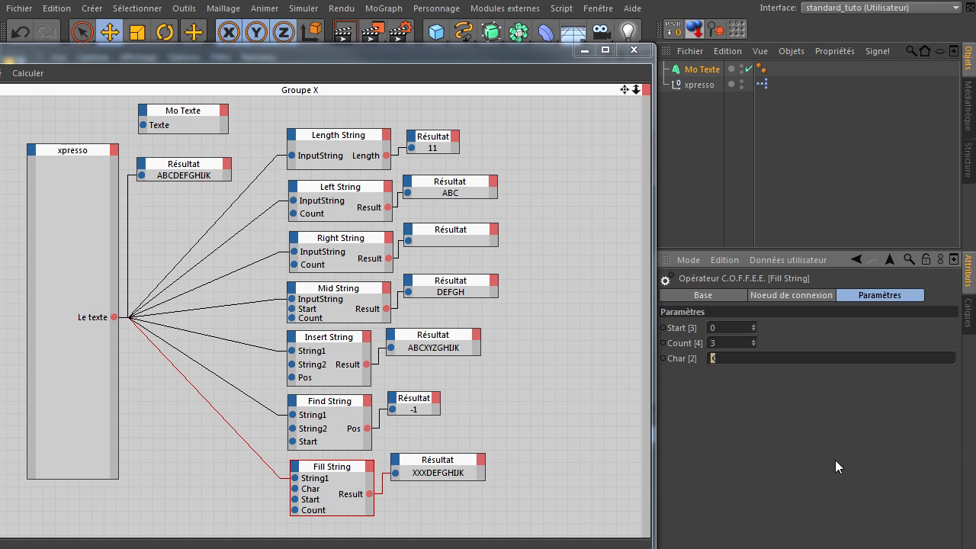
key(BackSpace)
text(.)
click(739, 342)
drag(397, 50, 400, 13)
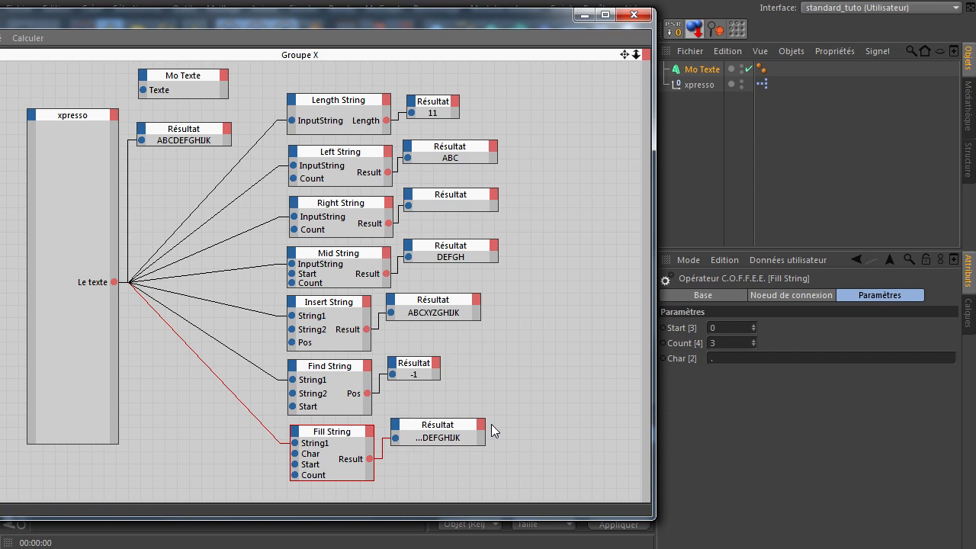
click(728, 360)
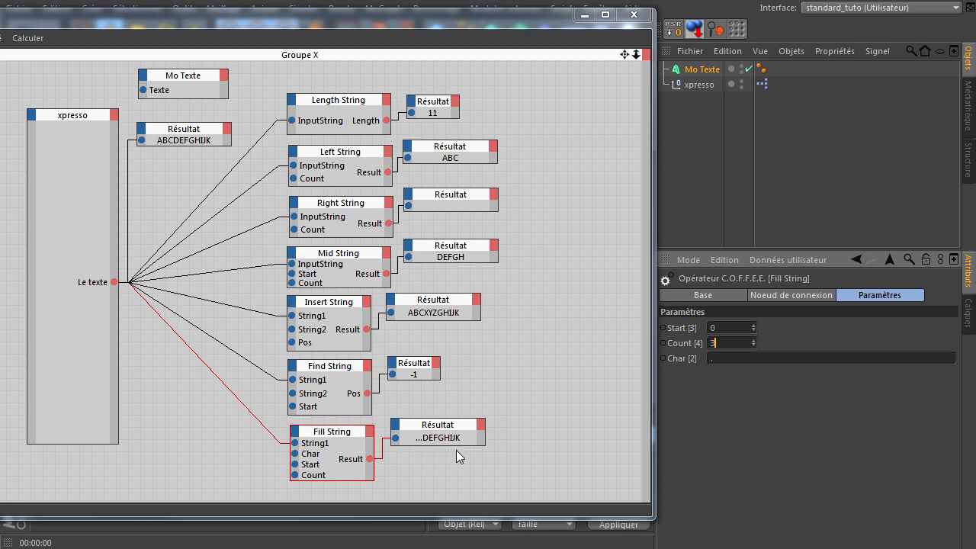
key(Tab)
click(532, 380)
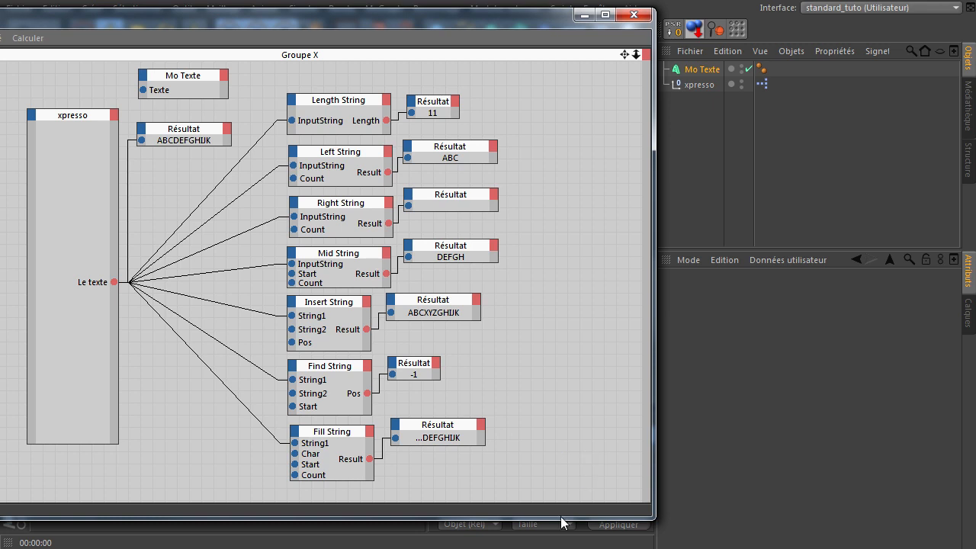
Play the animation from the first frame, then bring the XPresso graph back into view.
drag(469, 28, 659, 473)
click(285, 435)
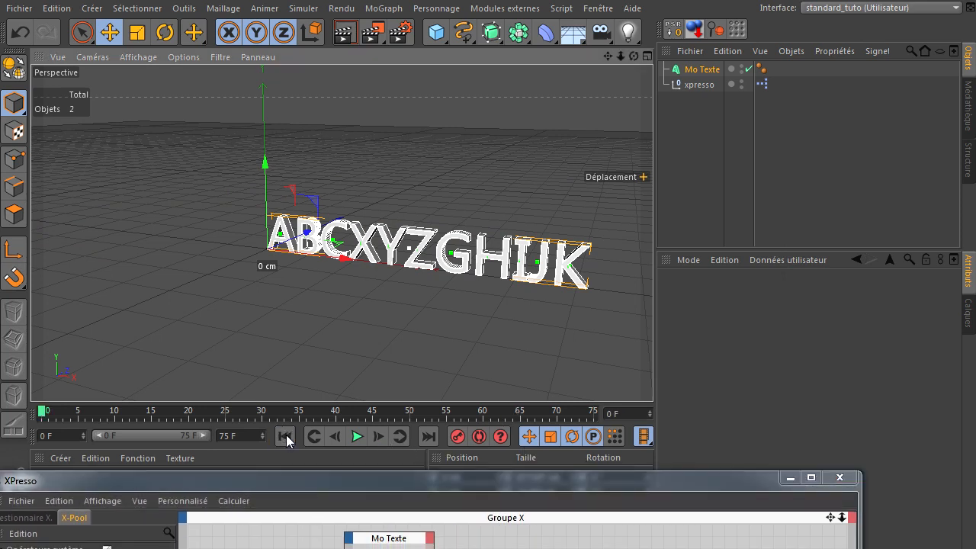
click(357, 436)
drag(444, 492, 378, 36)
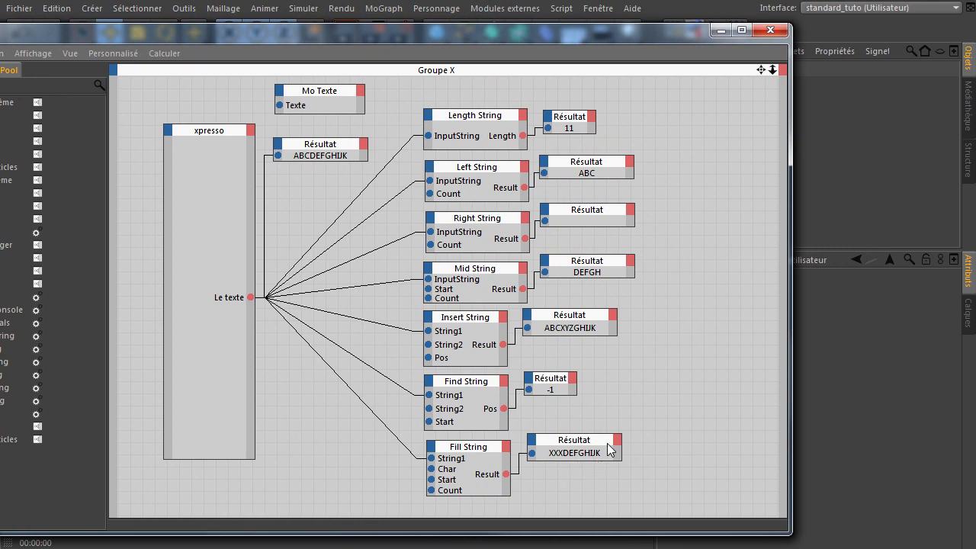
drag(637, 35, 484, 28)
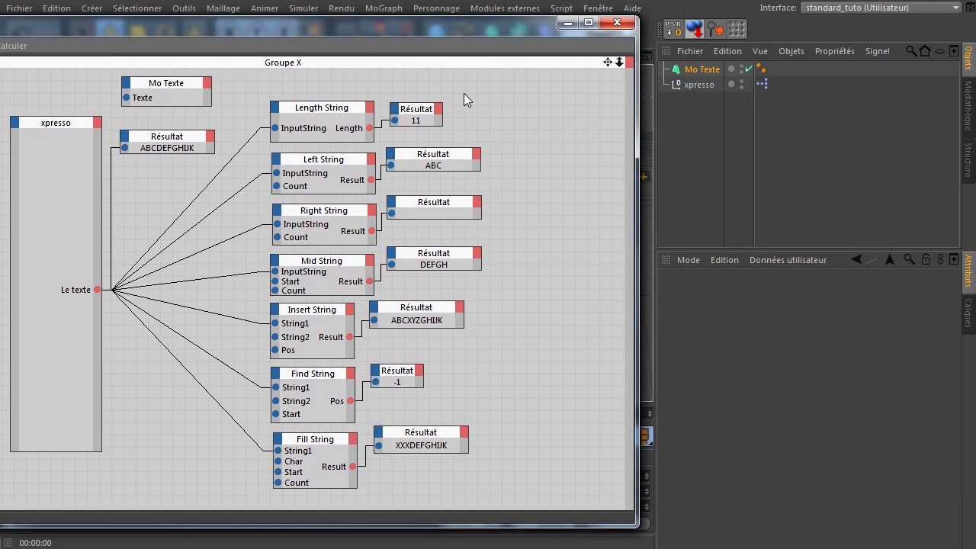
Set Fill String's Char to A, then replace it with ABC.
click(320, 450)
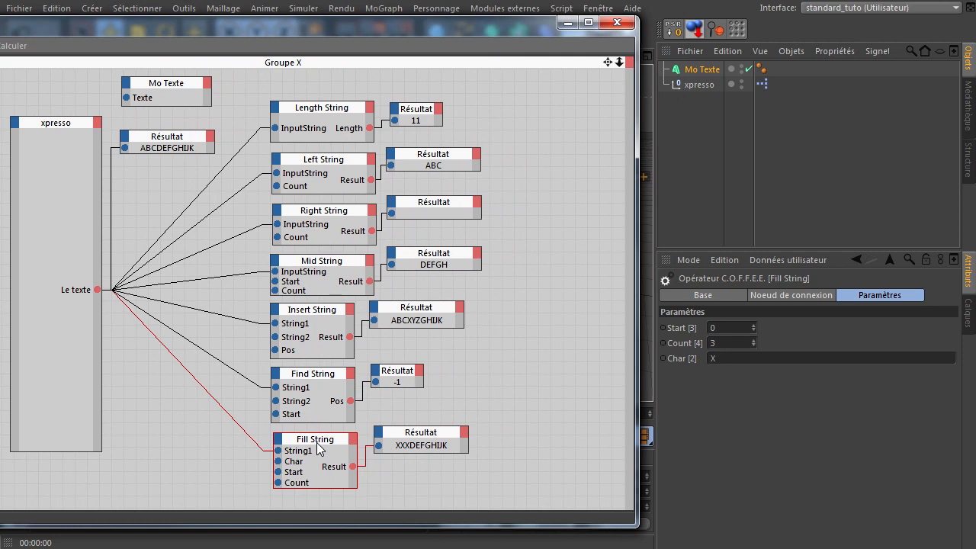
click(744, 359)
text(A)
key(Return)
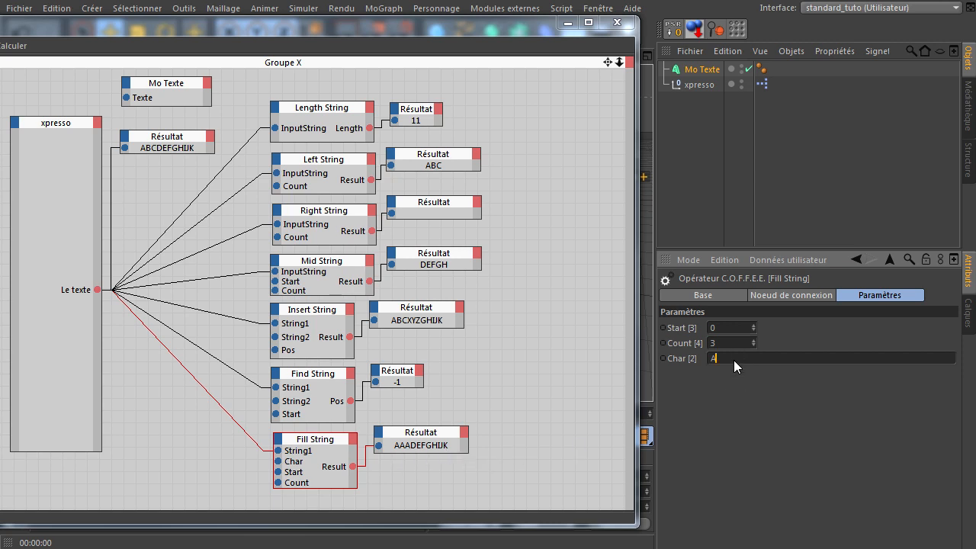
text(ABC)
click(486, 345)
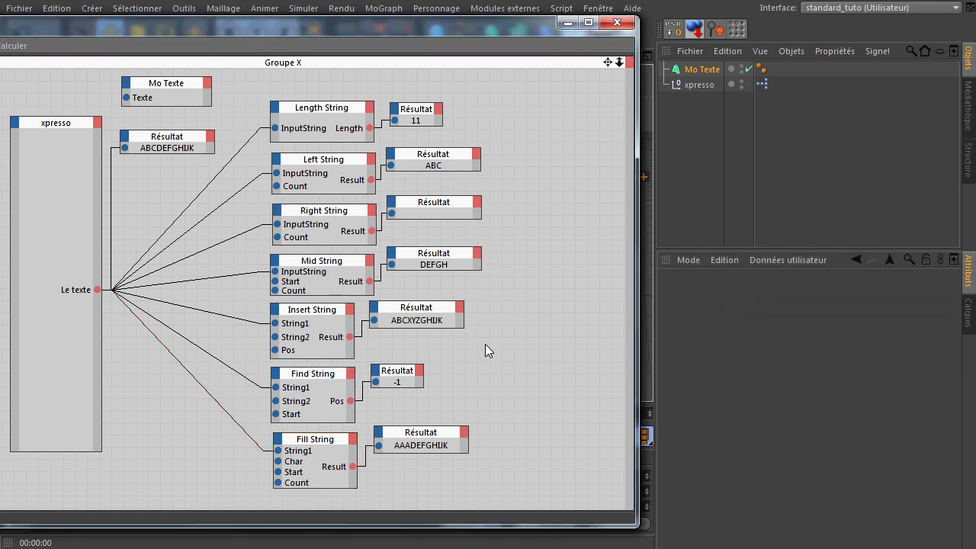
Set Fill String's Char to BCD.
click(299, 439)
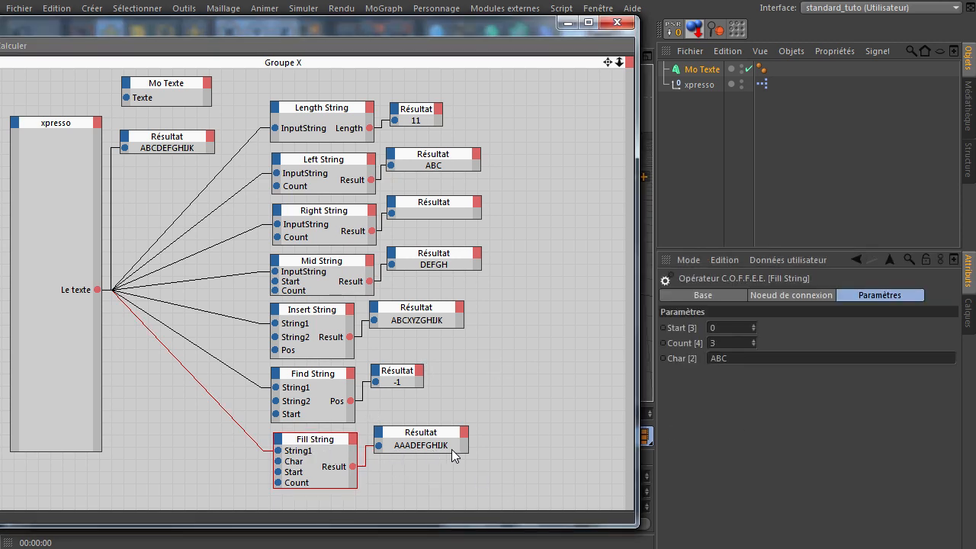
double_click(747, 357)
text(BCD)
key(Return)
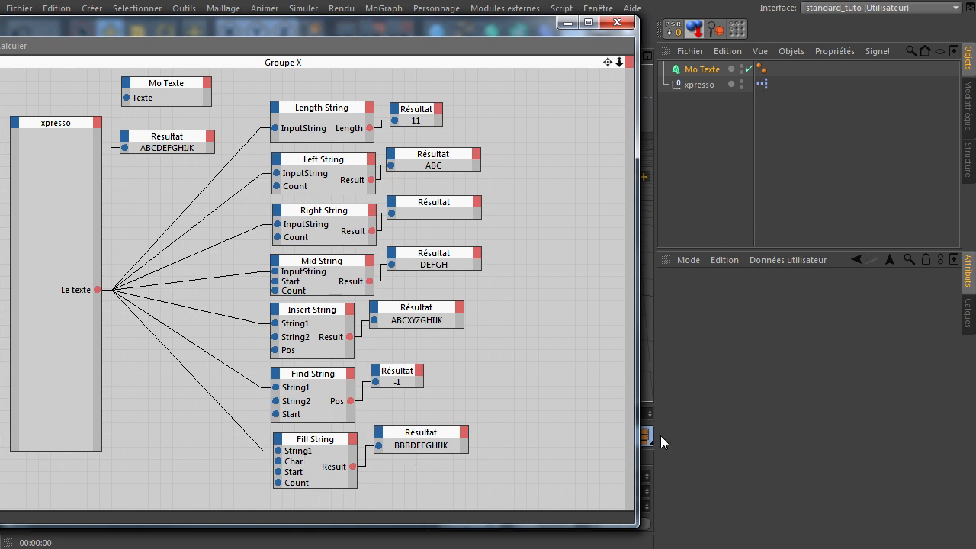
Replace Fill String's Char with a period.
click(312, 447)
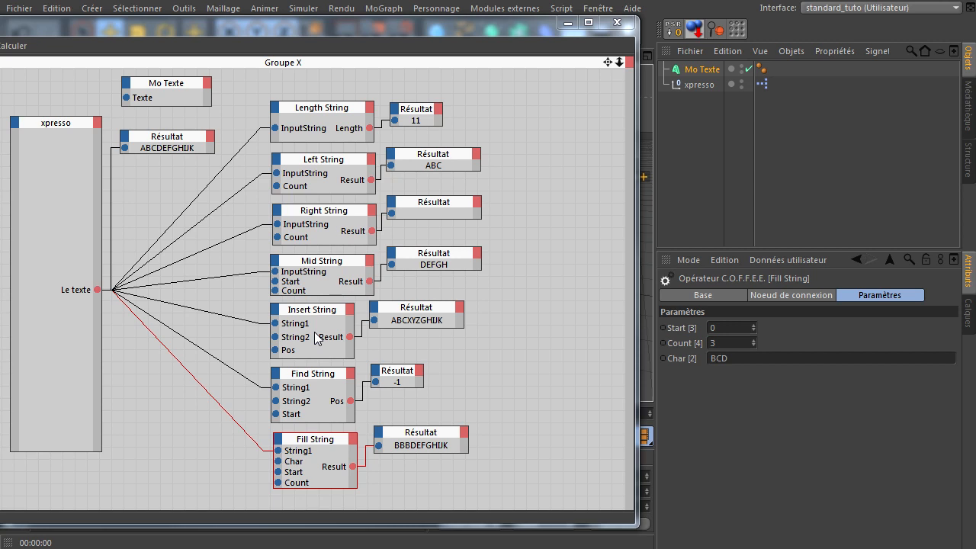
click(754, 359)
key(BackSpace)
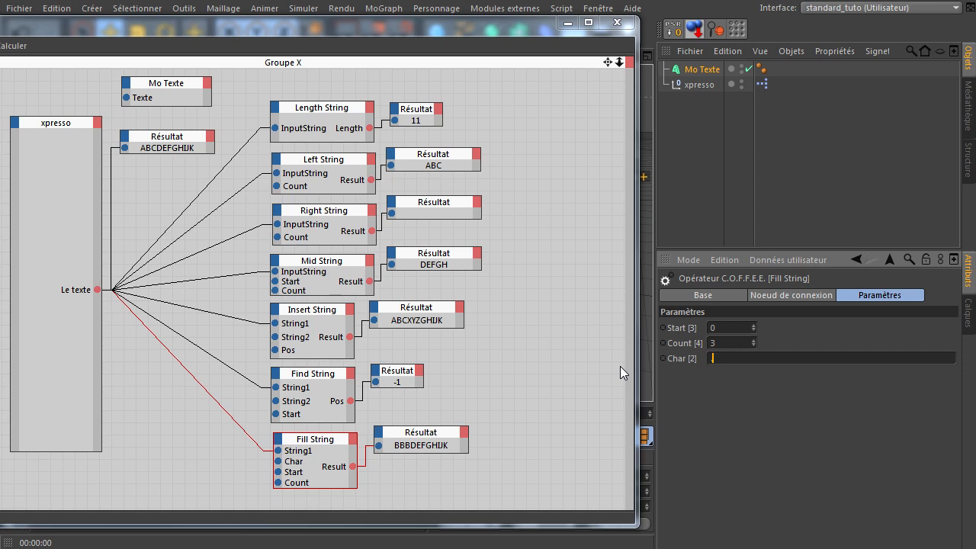
text(.)
key(Return)
Try a range of lower and higher Count values on the Fill String node.
click(755, 346)
click(755, 347)
click(754, 340)
click(755, 339)
click(755, 339)
click(754, 340)
click(755, 340)
click(755, 339)
click(755, 340)
click(755, 340)
click(756, 340)
click(756, 340)
click(754, 347)
click(754, 347)
click(753, 347)
click(754, 347)
click(754, 348)
click(755, 347)
click(754, 347)
click(755, 347)
click(755, 348)
click(755, 348)
click(754, 348)
click(754, 341)
Try different Start values on the Fill String node, finishing with Start reset to 0.
click(752, 322)
click(752, 321)
click(753, 322)
click(754, 325)
click(754, 325)
click(753, 325)
click(754, 324)
text(0)
key(Return)
Set Fill String's Count to 4 and bring the whole XPresso graph back into view.
click(753, 340)
click(753, 340)
click(753, 340)
drag(333, 32, 617, 40)
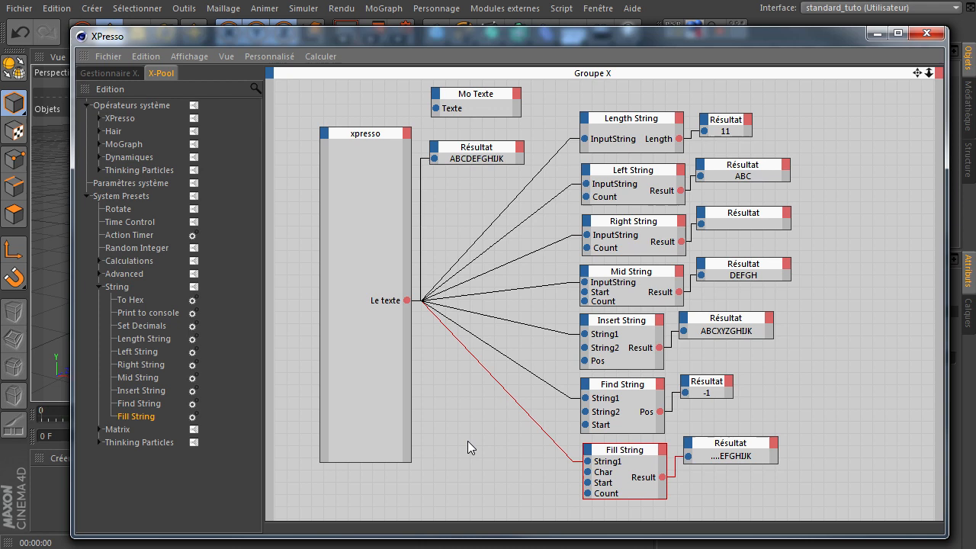
Stop the playback, return to the first frame and bring the XPresso graph back into view.
drag(427, 35, 396, 508)
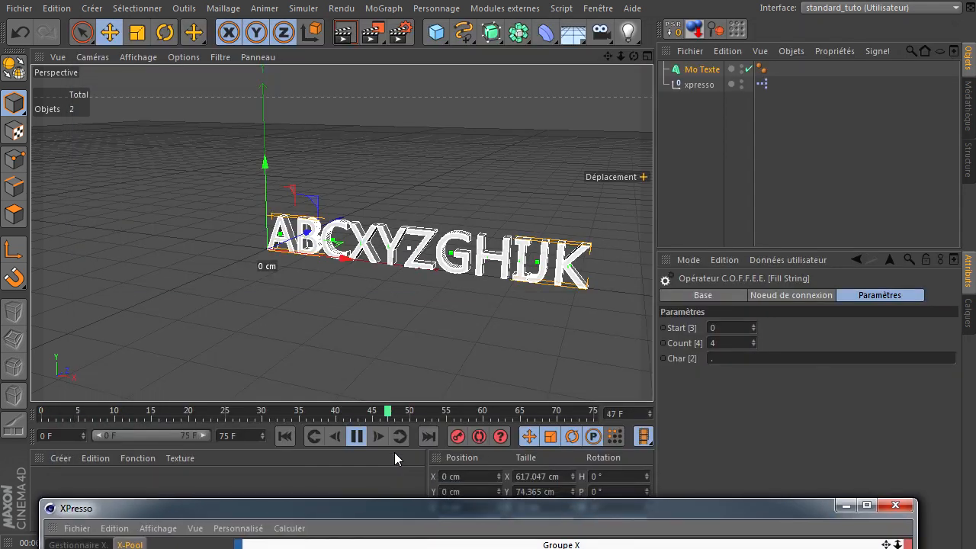
click(357, 436)
click(286, 437)
drag(315, 519, 306, 43)
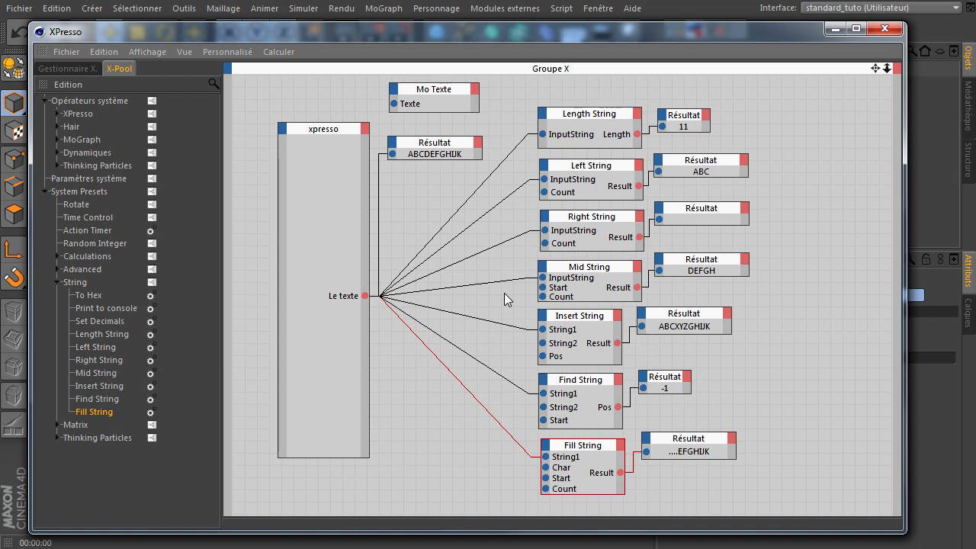
Duplicate the Mo Texte object and rename the original A and the copy B.
drag(654, 35, 672, 402)
click(705, 70)
ctrl+drag(706, 71, 710, 90)
click(710, 72)
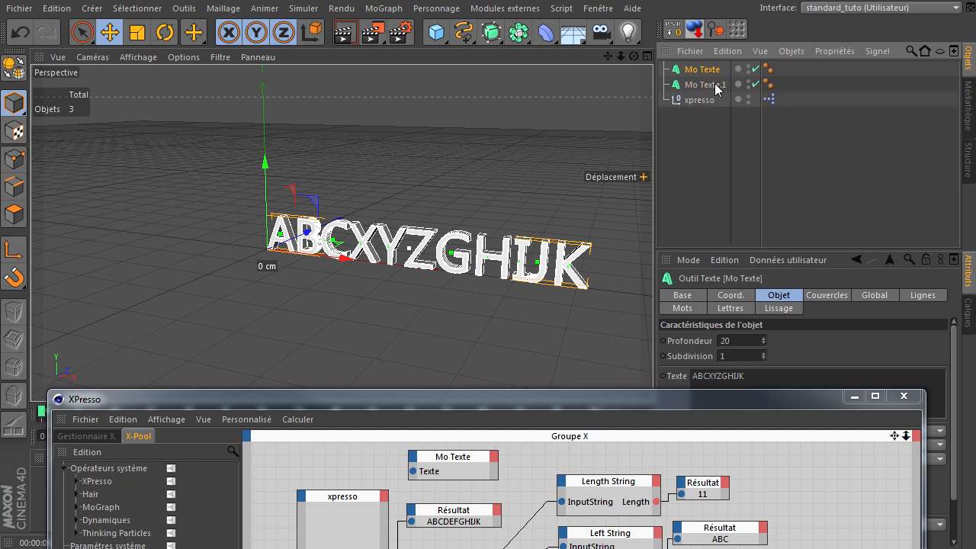
double_click(714, 73)
text(A)
key(Return)
double_click(718, 82)
text(B)
key(Return)
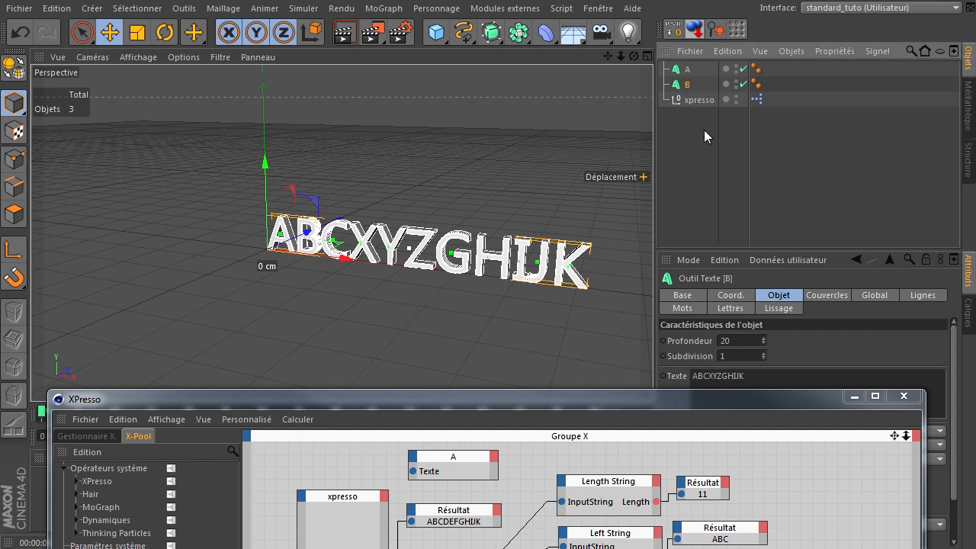
Set text object A's Alignement du texte to A droite.
click(687, 69)
drag(689, 397, 710, 546)
click(789, 460)
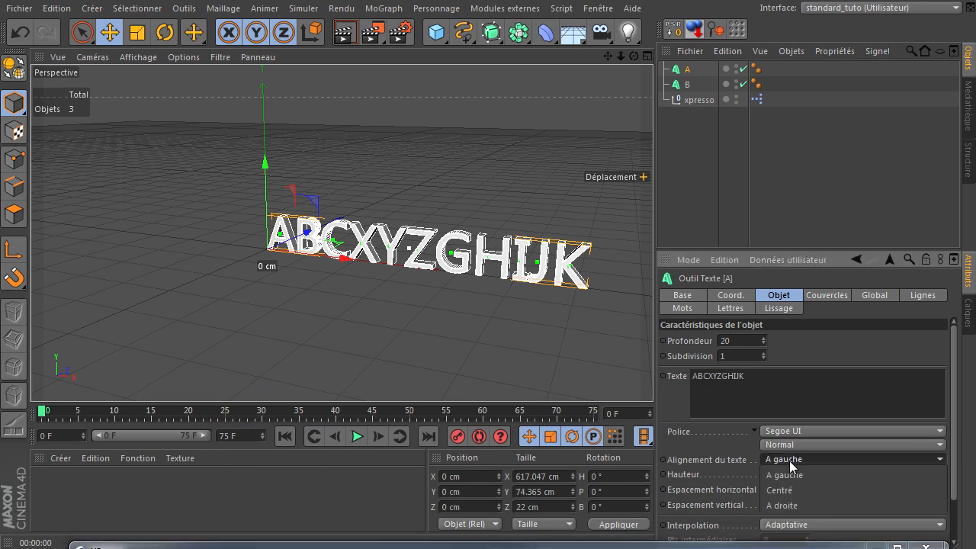
click(785, 505)
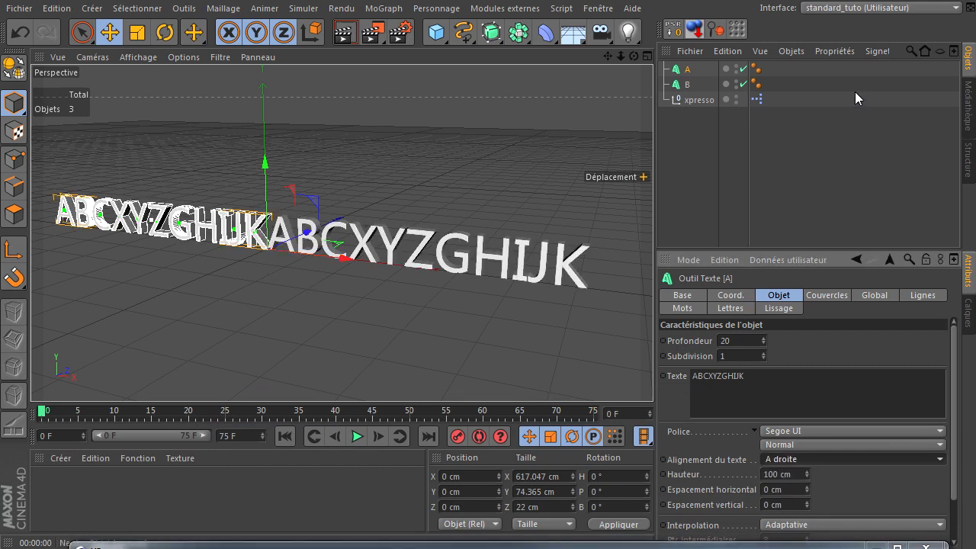
Add text object B to the XPresso graph and arrange nodes A and B beyond the Résultat nodes.
drag(610, 547, 589, 138)
drag(689, 87, 820, 463)
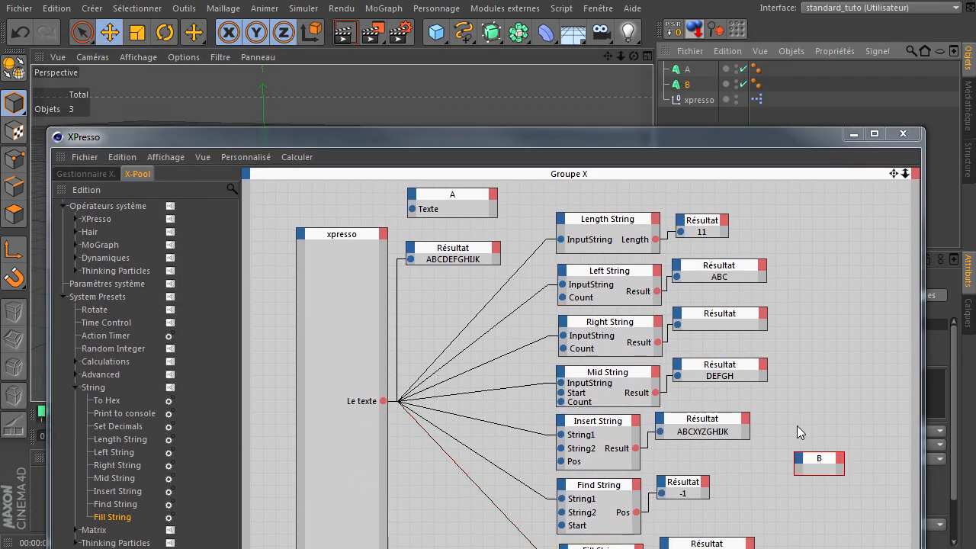
drag(450, 195, 849, 354)
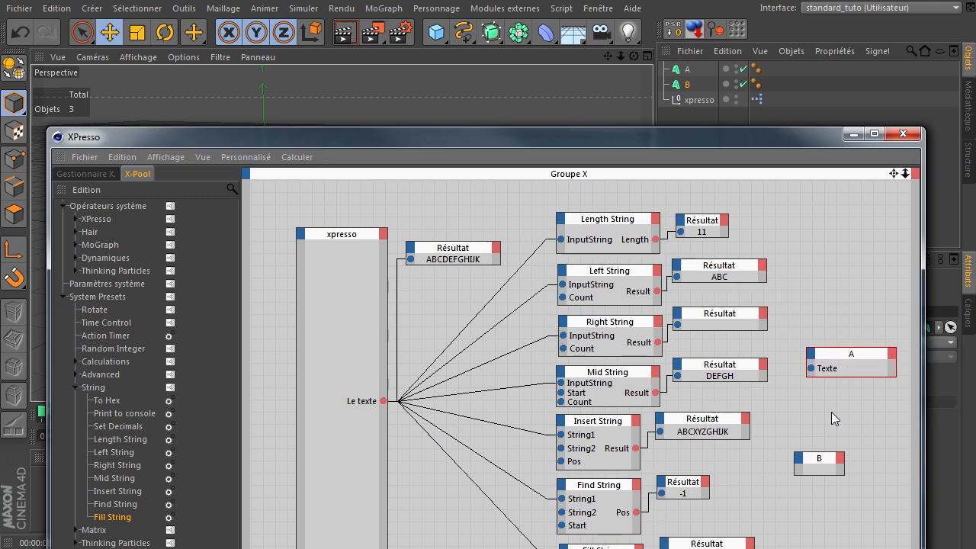
drag(824, 463, 851, 422)
Add a Texte input port from Caractéristiques de l'objet to node B.
click(828, 419)
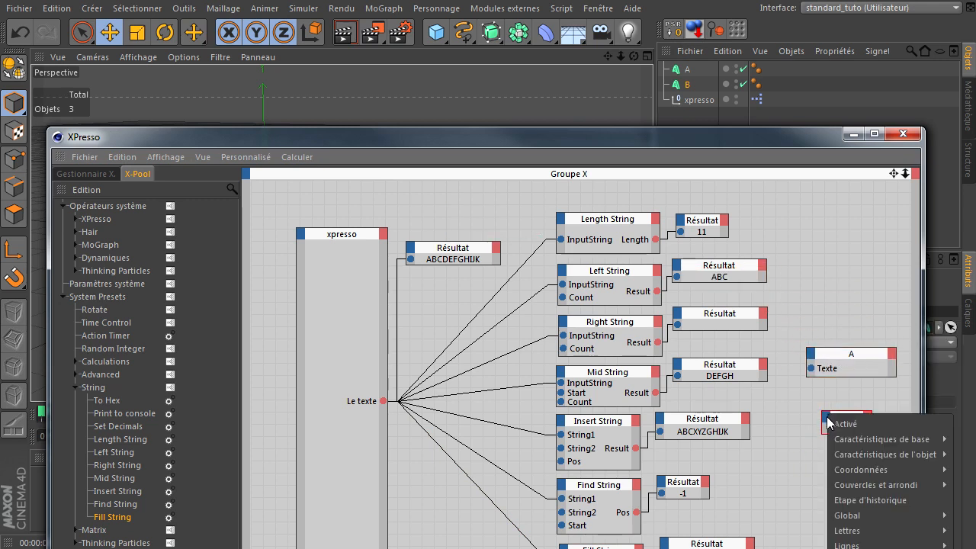
click(743, 141)
drag(742, 139, 642, 8)
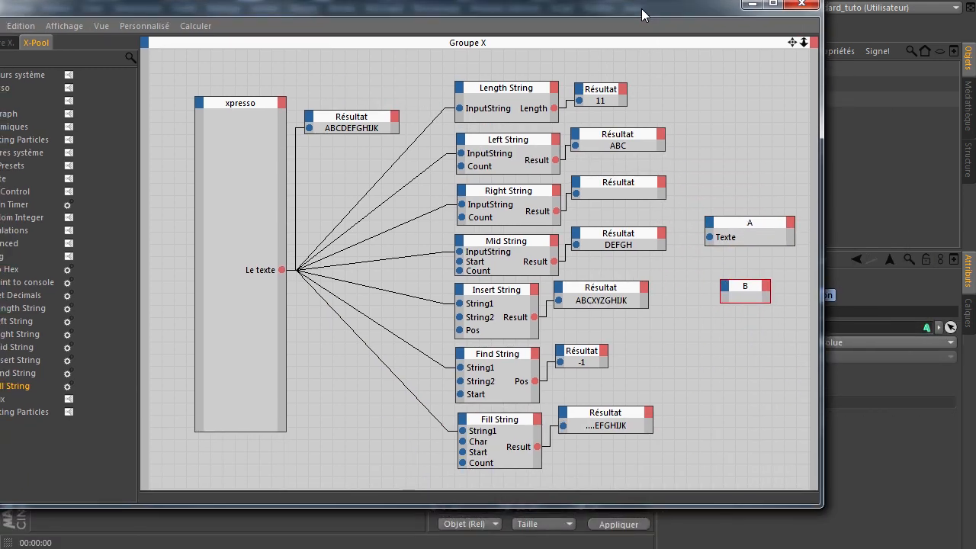
click(727, 286)
mouse_move(752, 330)
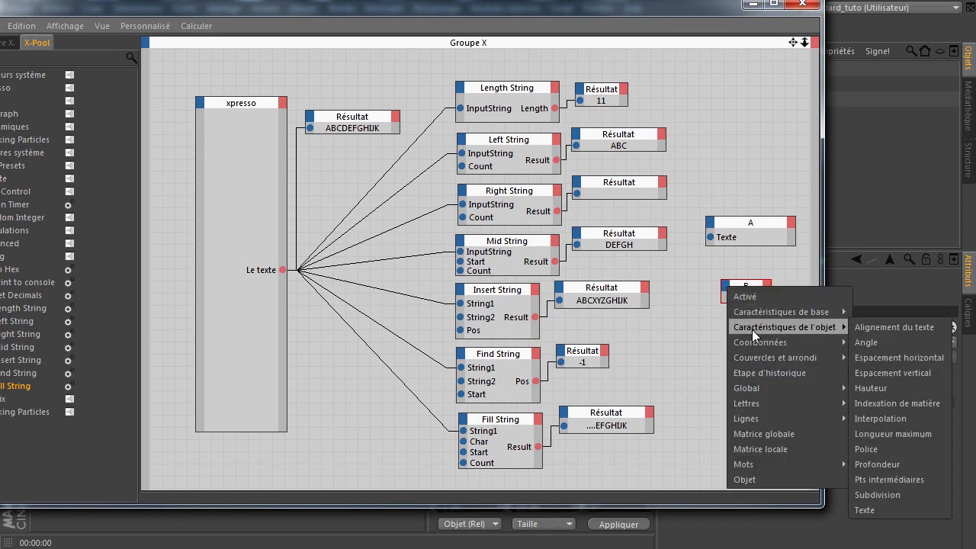
click(878, 509)
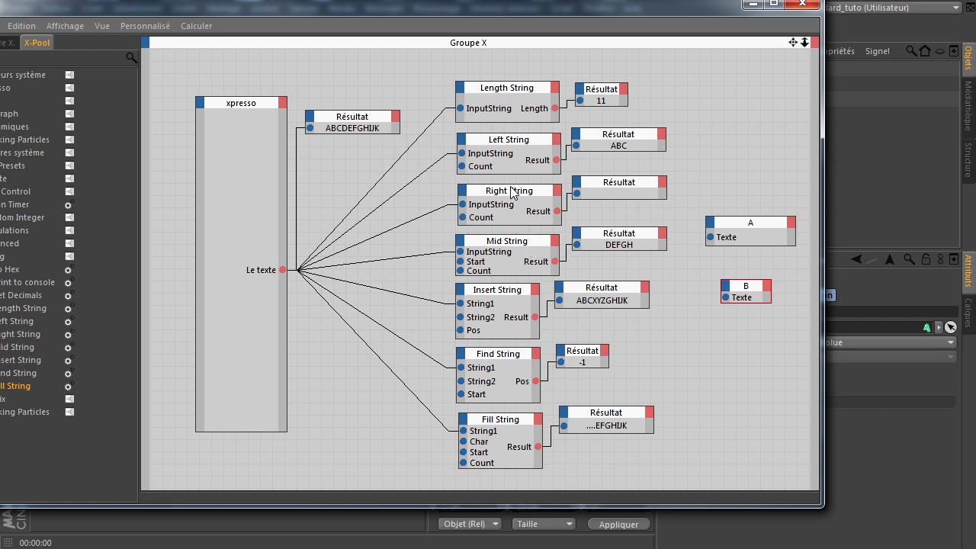
Connect Left String's Result to A's Texte and Right String's Result to B's Texte, and check the texts at the first frame.
drag(761, 222, 754, 142)
drag(557, 160, 705, 157)
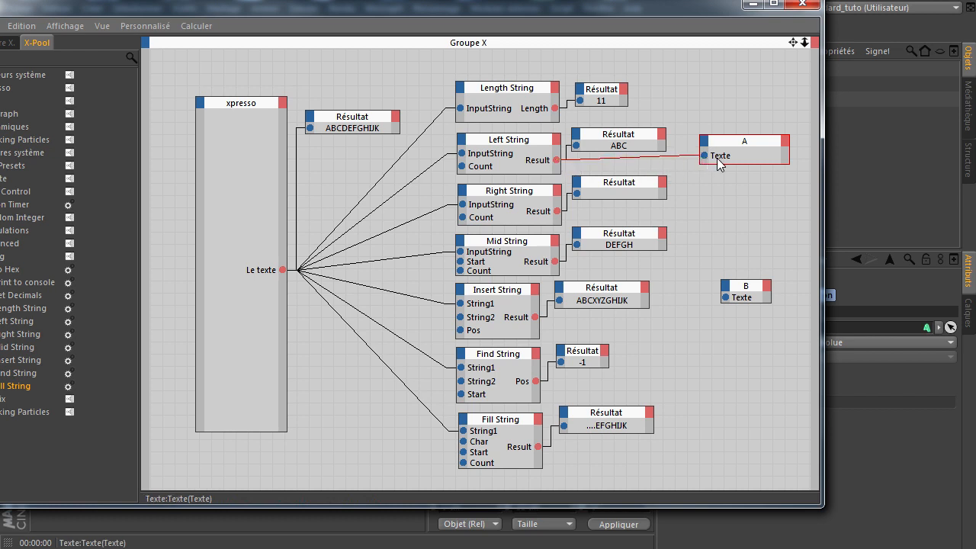
drag(753, 292, 733, 202)
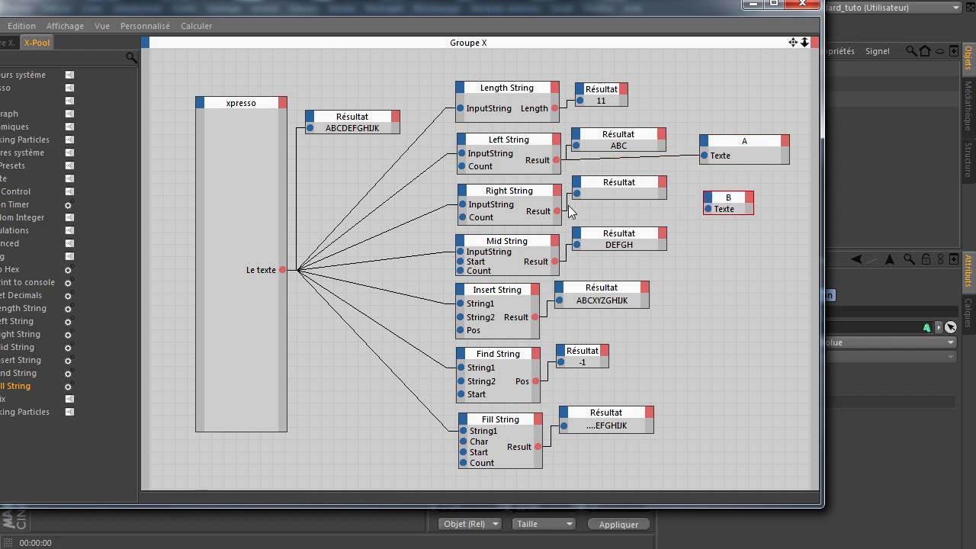
drag(557, 211, 710, 210)
drag(636, 8, 685, 485)
click(284, 437)
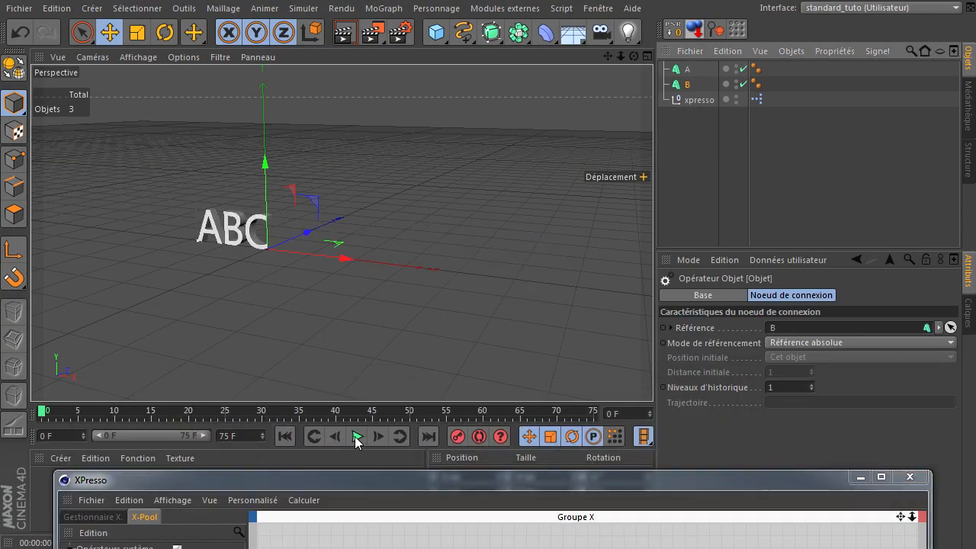
Set Right String's Count to 3 and uncover the viewport.
drag(331, 479, 288, 20)
click(582, 207)
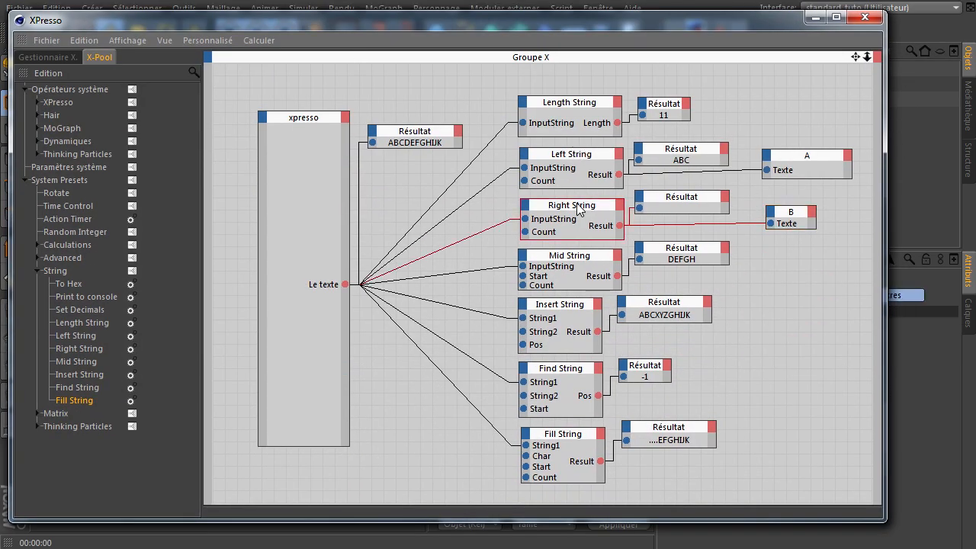
drag(676, 27, 445, 391)
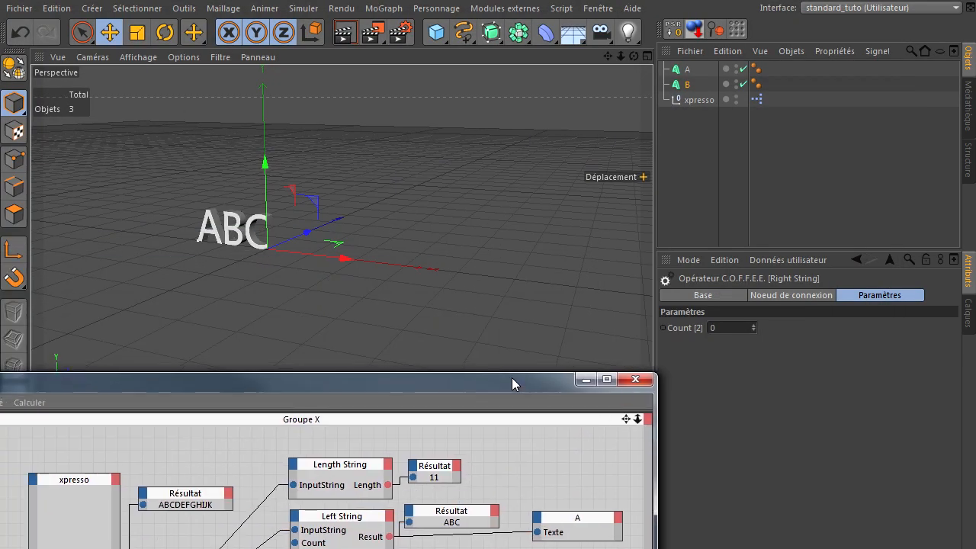
click(754, 324)
click(753, 324)
click(754, 323)
drag(428, 377, 751, 461)
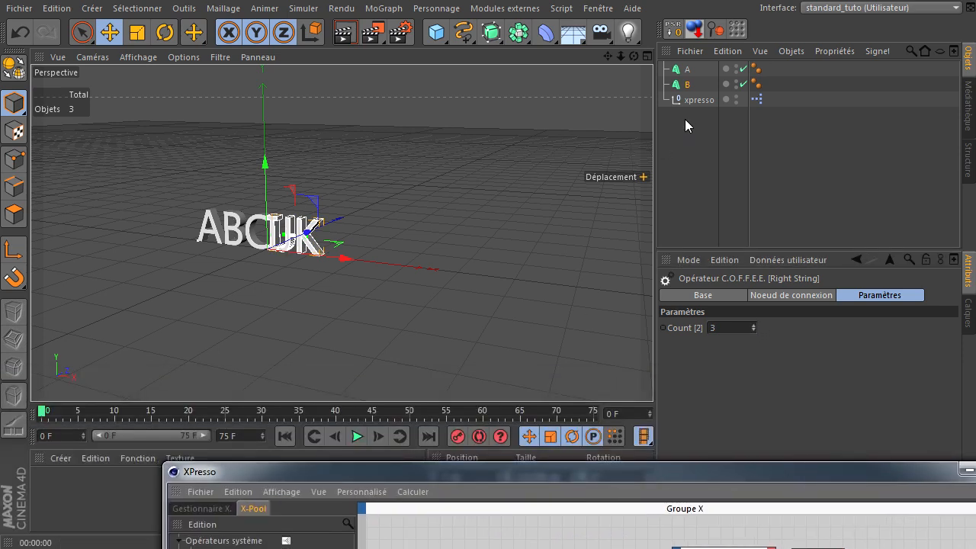
Compare text objects A and B and extend the xpresso null's Le texte to ABCDEFGHIJKL.
click(697, 100)
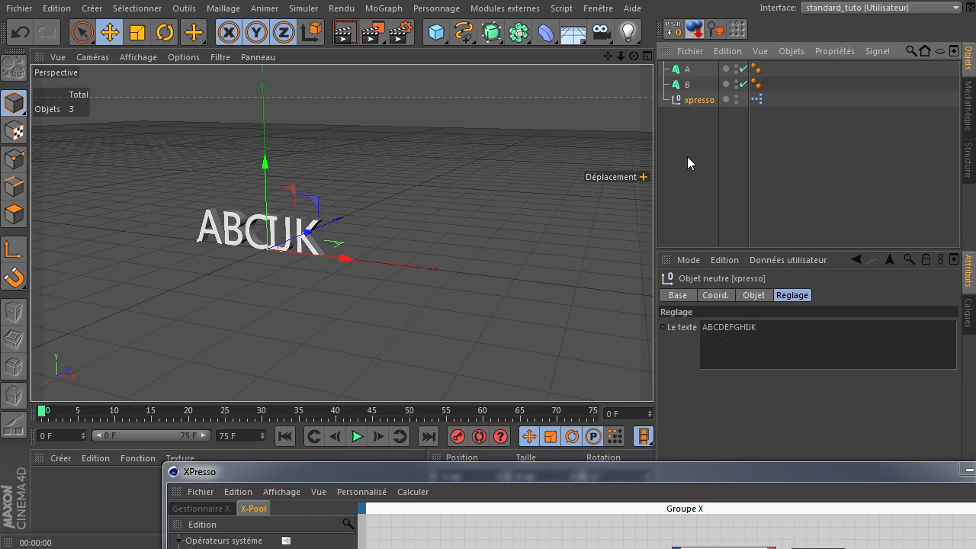
click(685, 72)
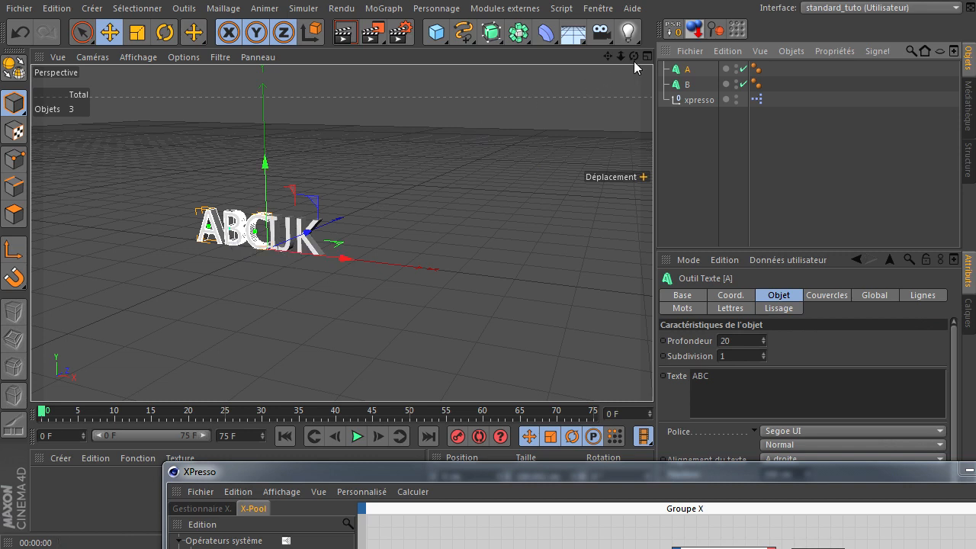
drag(634, 56, 636, 57)
click(687, 86)
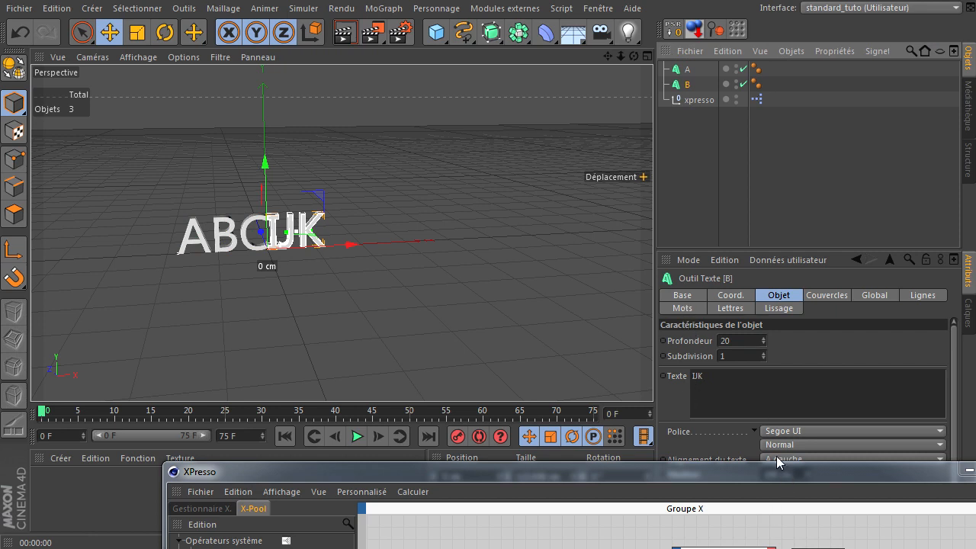
click(696, 100)
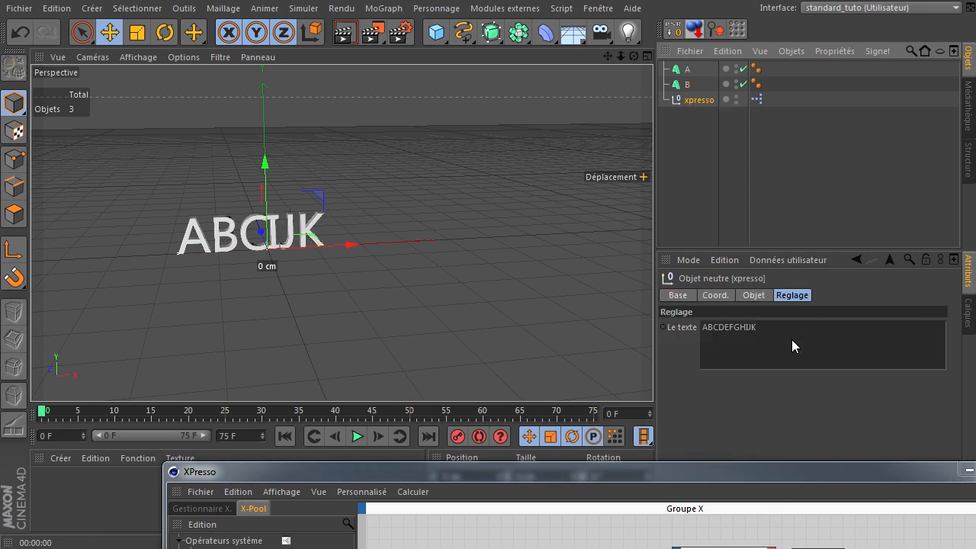
click(801, 340)
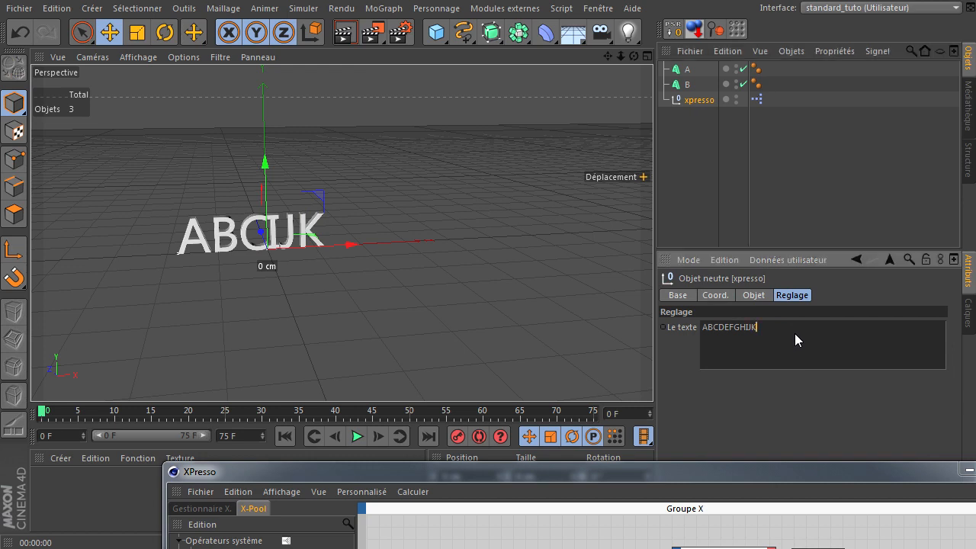
text(L)
click(691, 174)
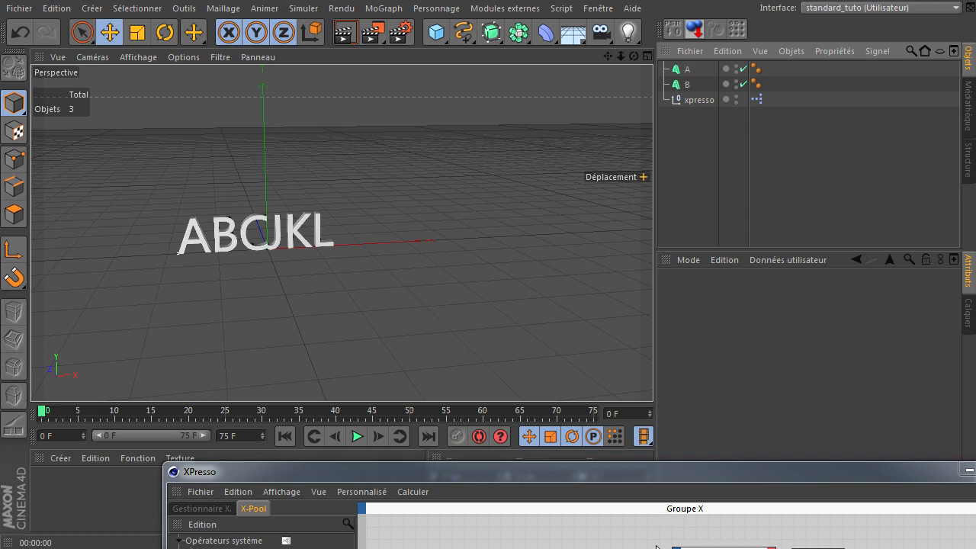
Check the Résultat nodes for the extended text and set Left String's Count to 6.
drag(685, 483, 541, 78)
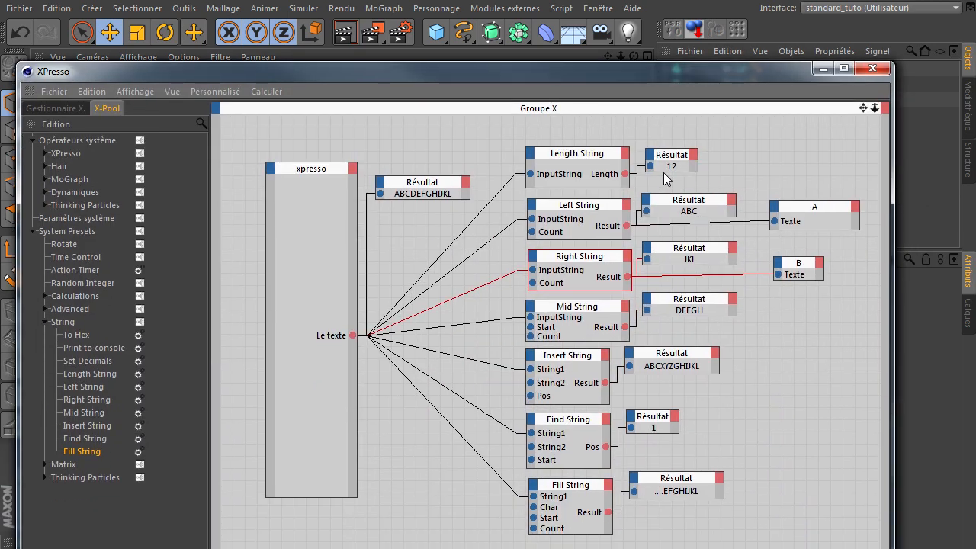
click(591, 229)
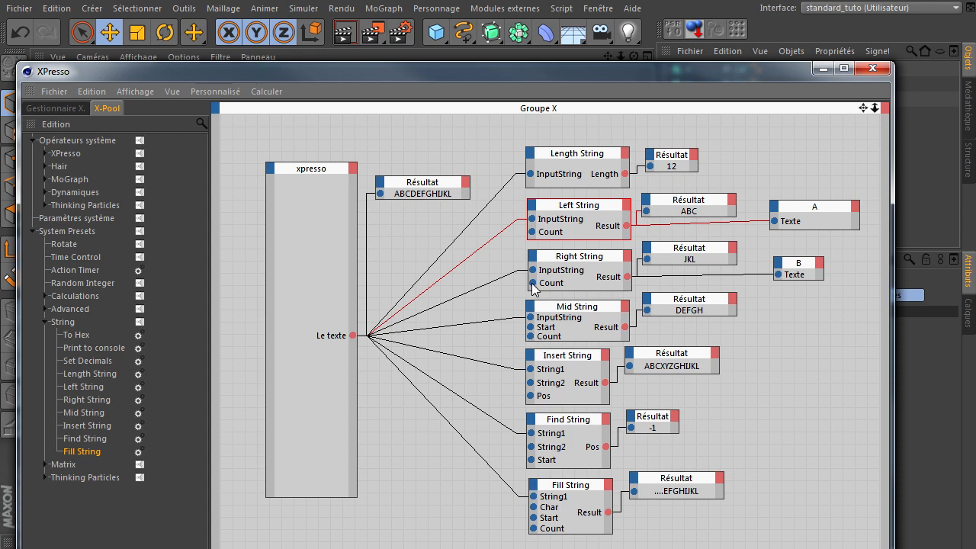
drag(670, 72, 364, 123)
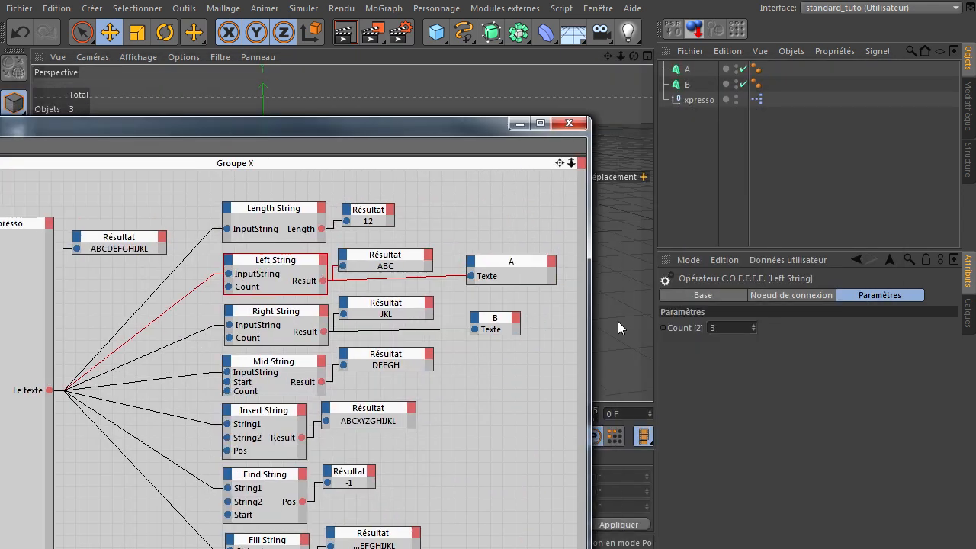
double_click(717, 328)
text(6)
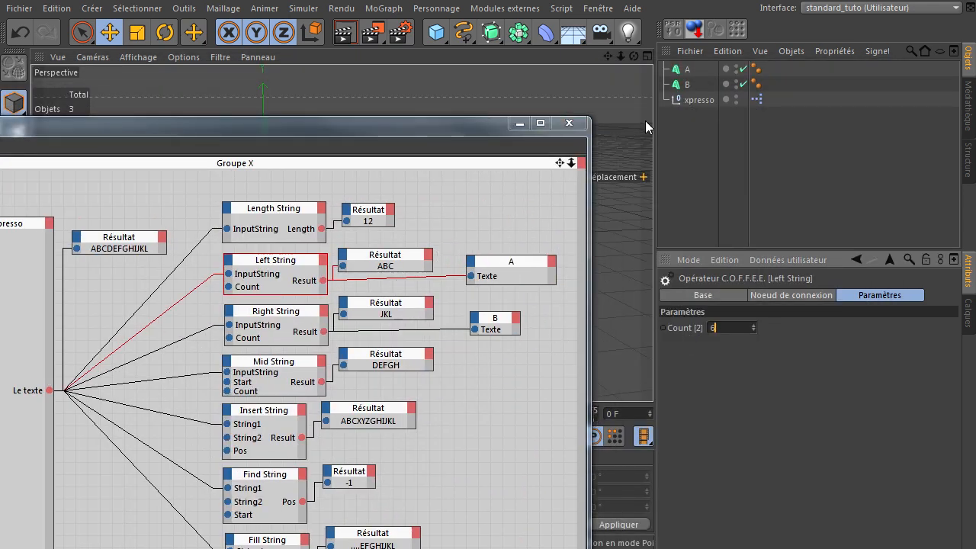
Set Right String's Count to 6 and display the xpresso null's Le texte setting alongside the viewport.
click(287, 334)
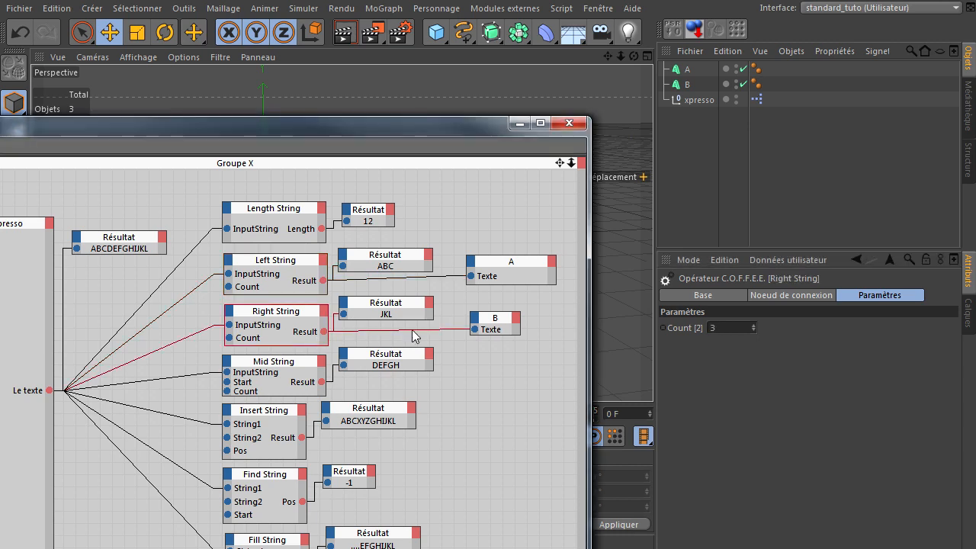
double_click(719, 328)
text(6)
key(Return)
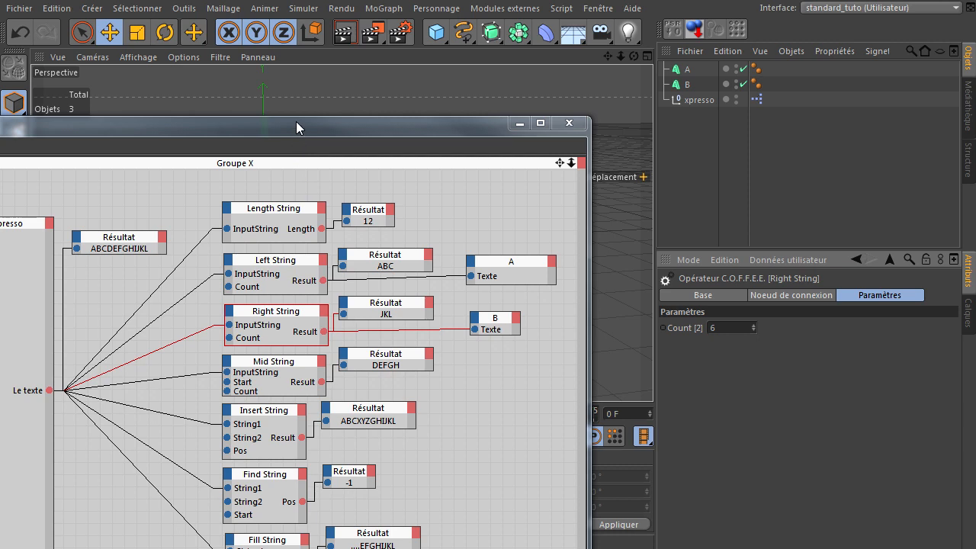
drag(295, 121, 720, 475)
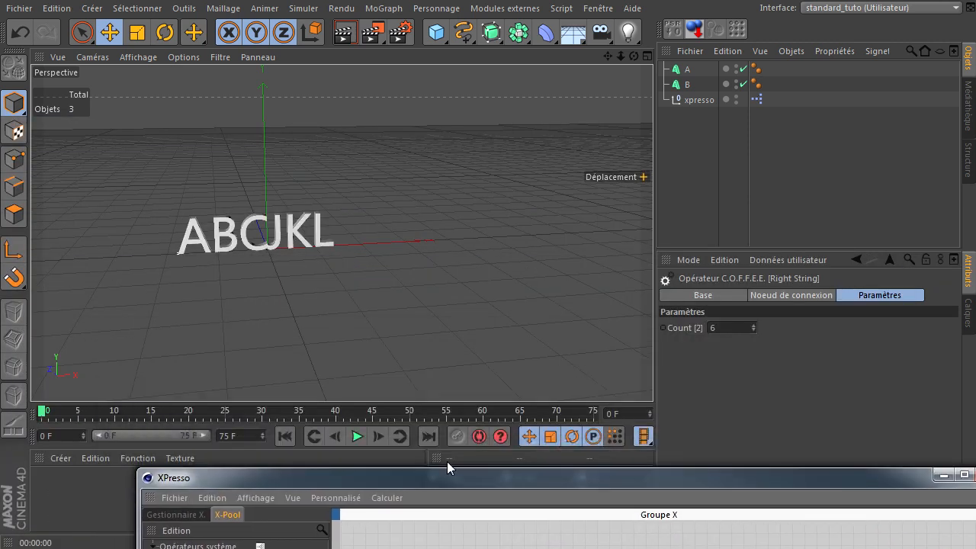
click(703, 105)
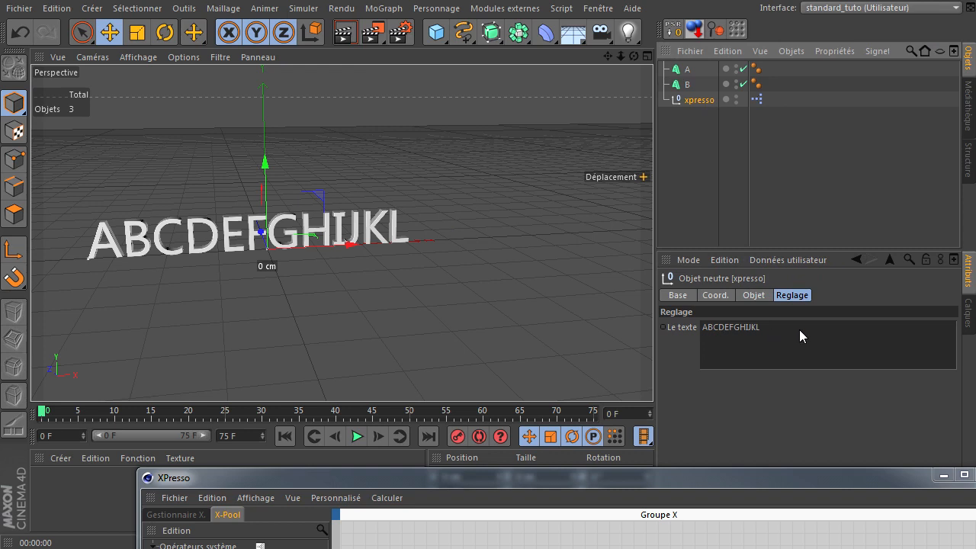
Move text object B up and away from the origin and text object A down, separating the two halves of the text.
click(683, 86)
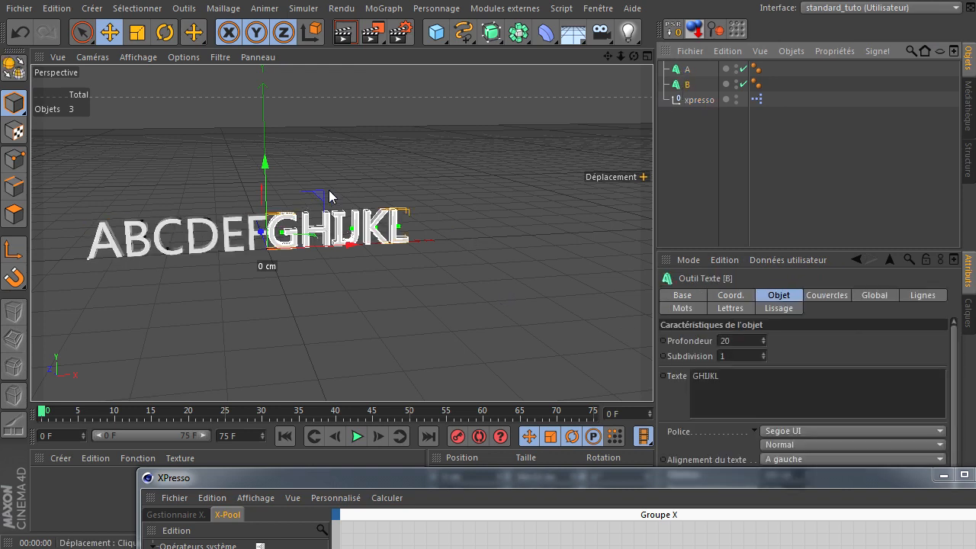
drag(328, 186, 394, 110)
click(688, 69)
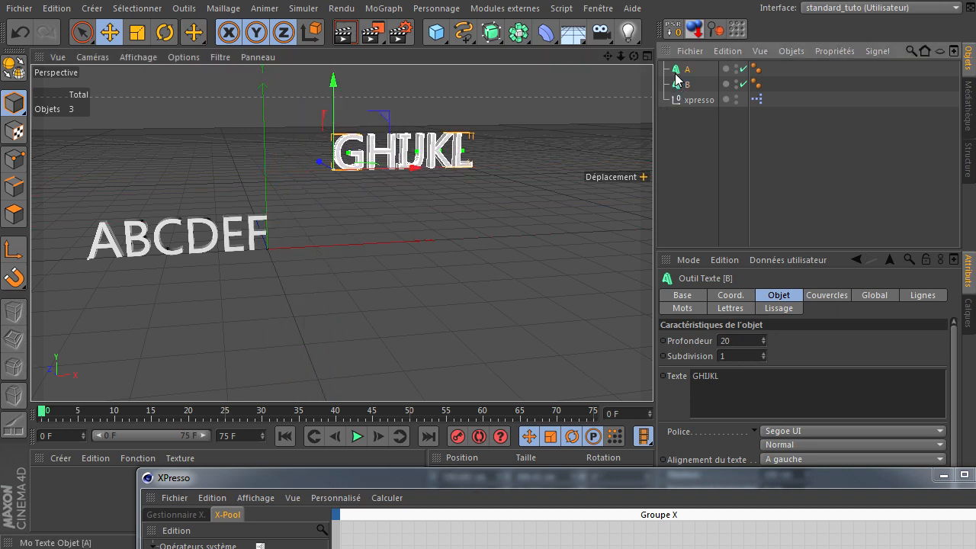
drag(321, 200, 306, 245)
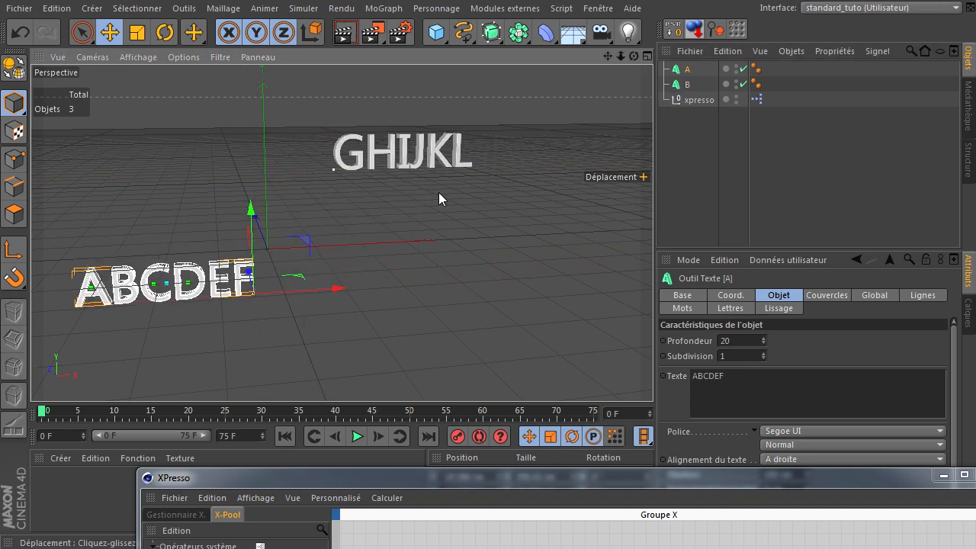
drag(609, 56, 661, 372)
Review the xpresso null's Le texte against the string nodes and select the Mid String node.
click(699, 100)
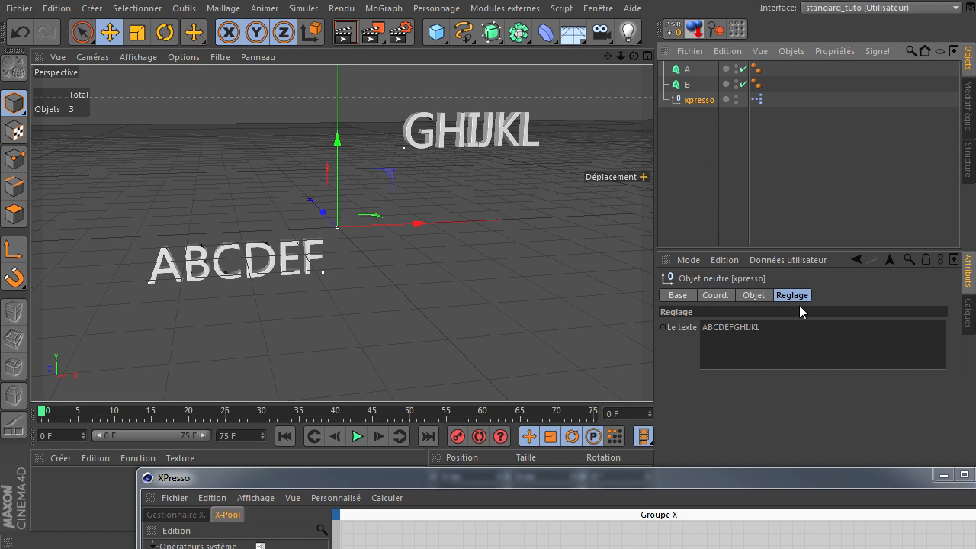
click(766, 341)
drag(765, 336, 658, 347)
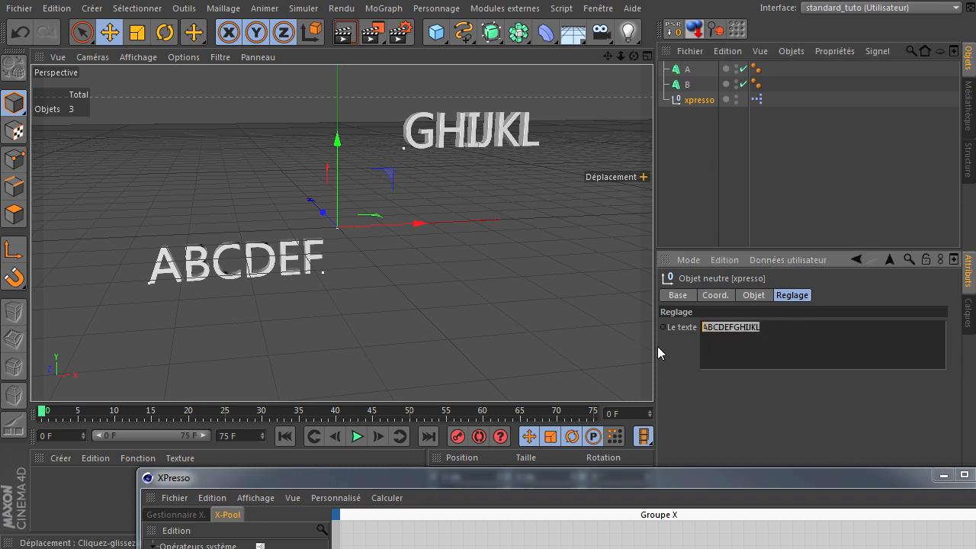
click(794, 342)
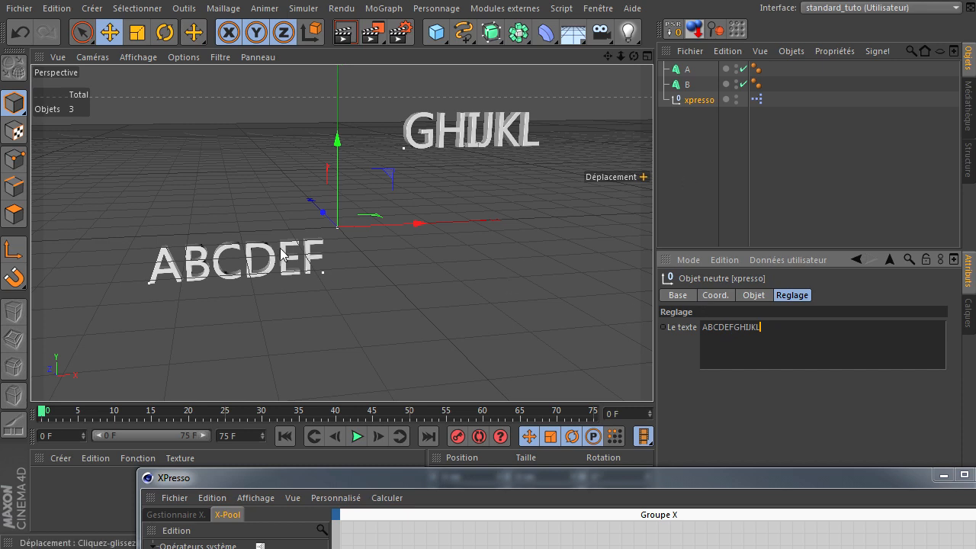
drag(610, 479, 515, 34)
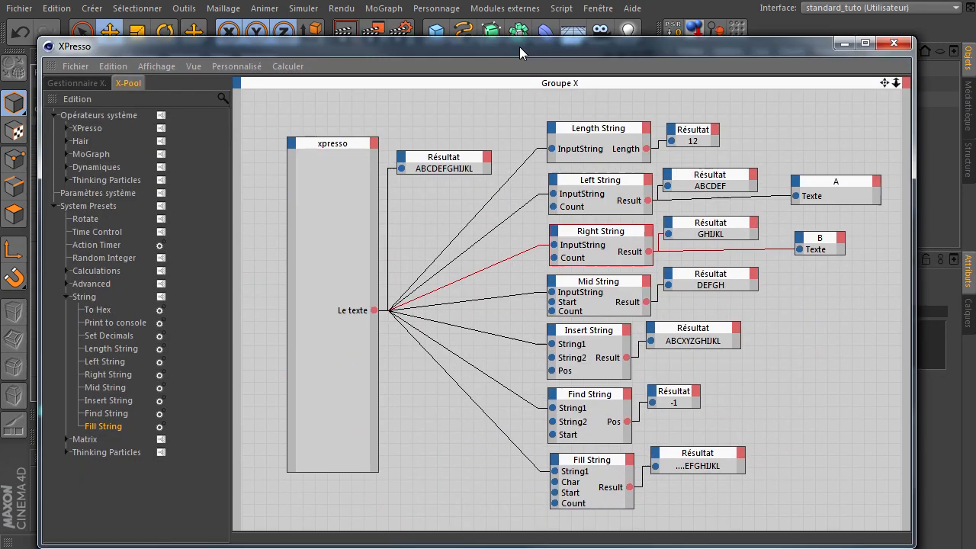
click(616, 277)
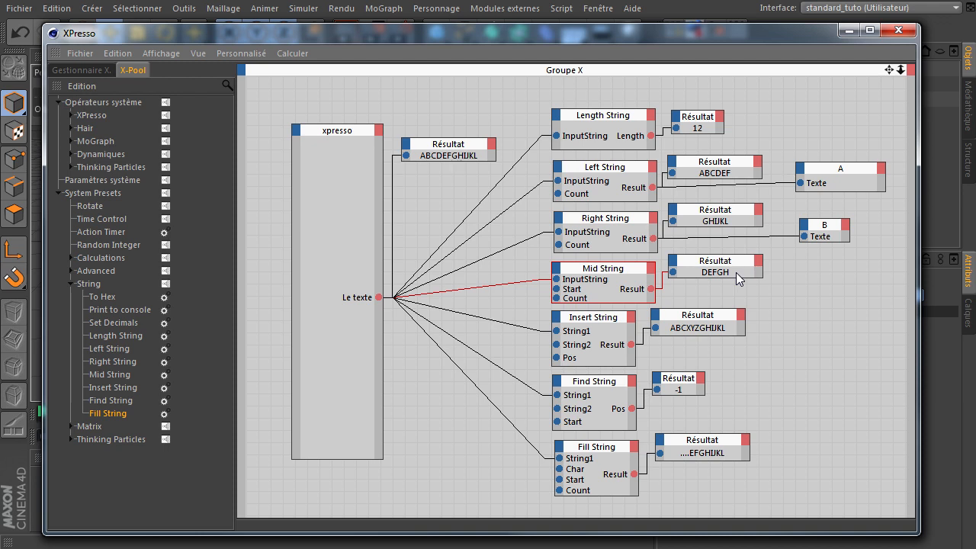
Append a trailing space to the xpresso null's Le texte and shrink the XPresso window beside it to view the Length String result.
drag(672, 44, 687, 84)
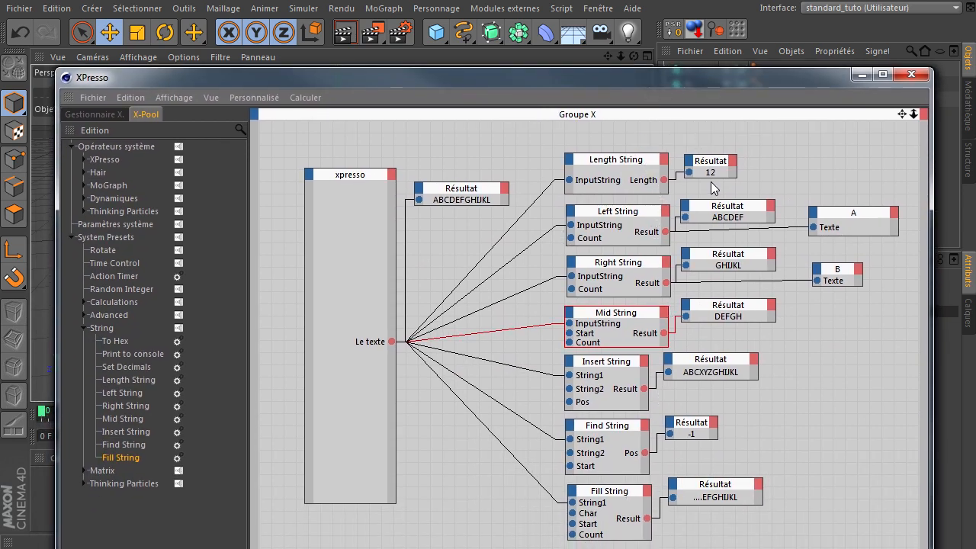
drag(693, 96, 744, 398)
click(694, 102)
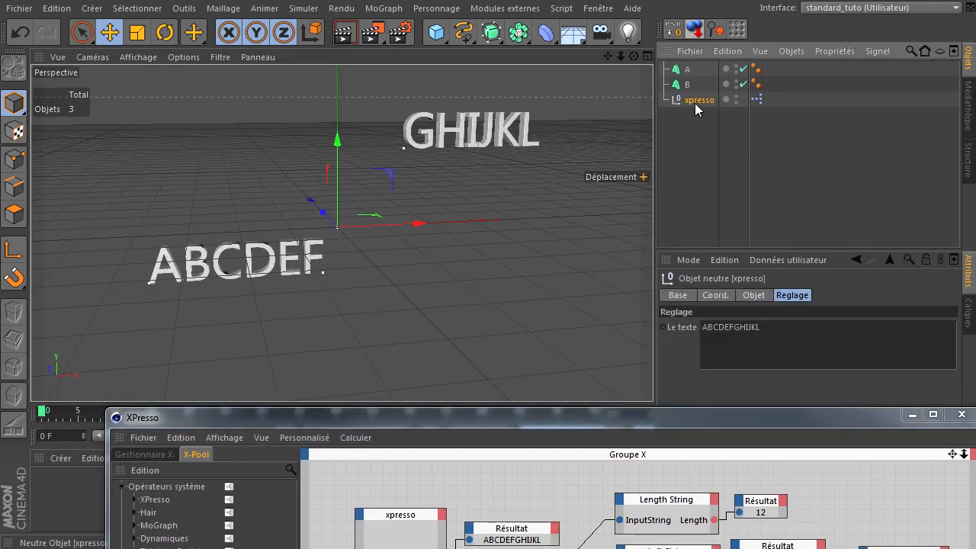
drag(738, 417, 391, 53)
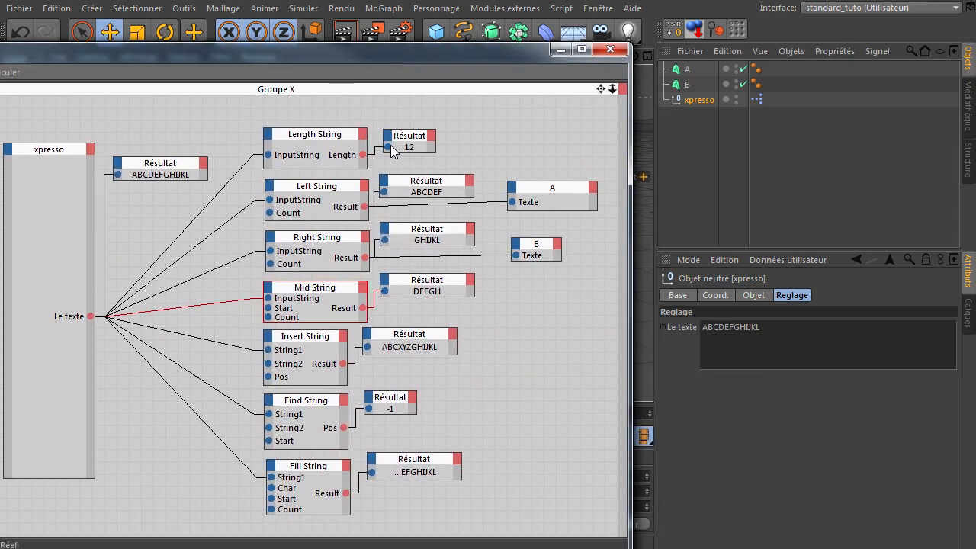
click(788, 331)
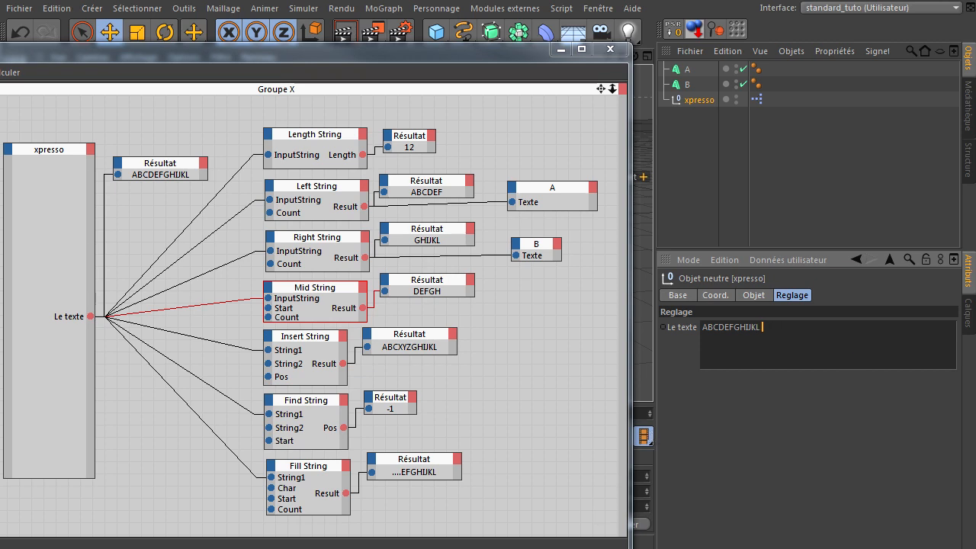
drag(573, 548, 576, 406)
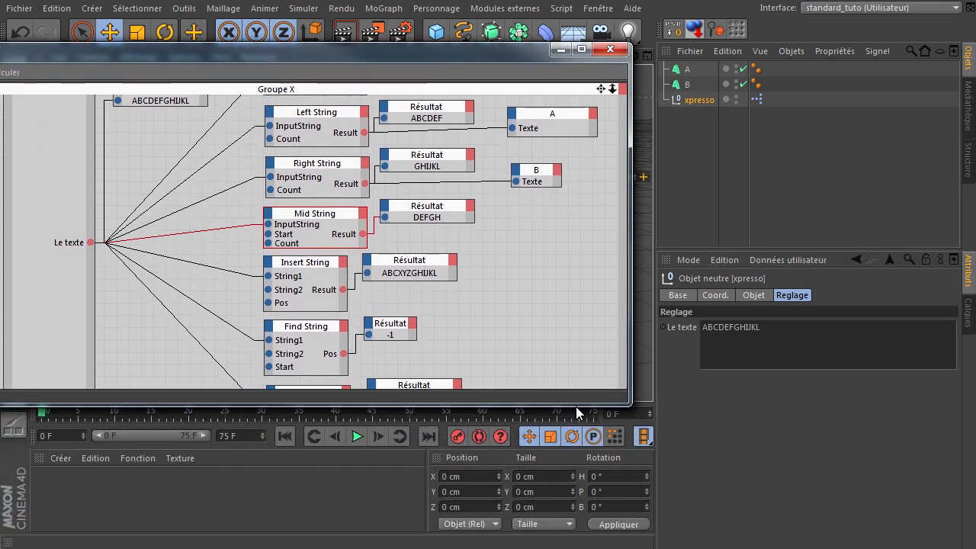
drag(601, 89, 630, 428)
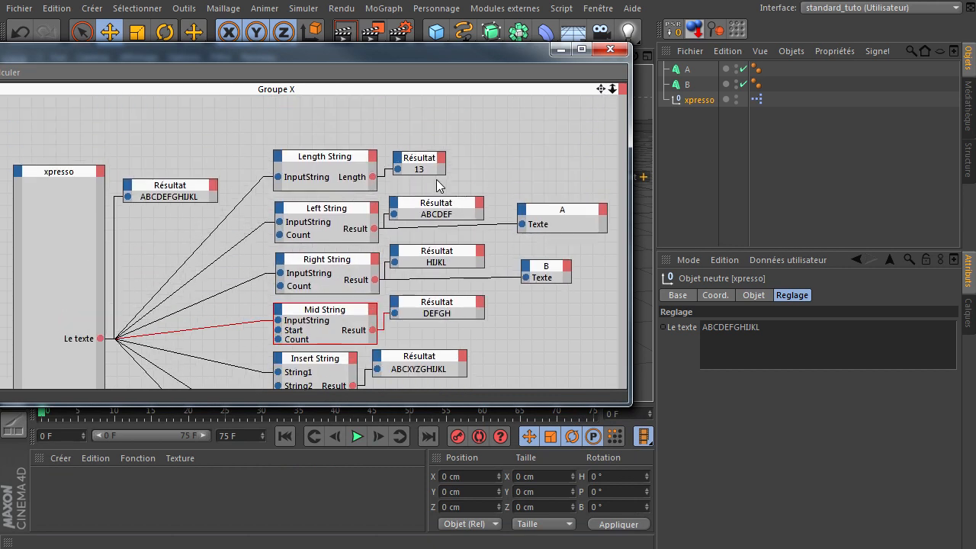
click(283, 433)
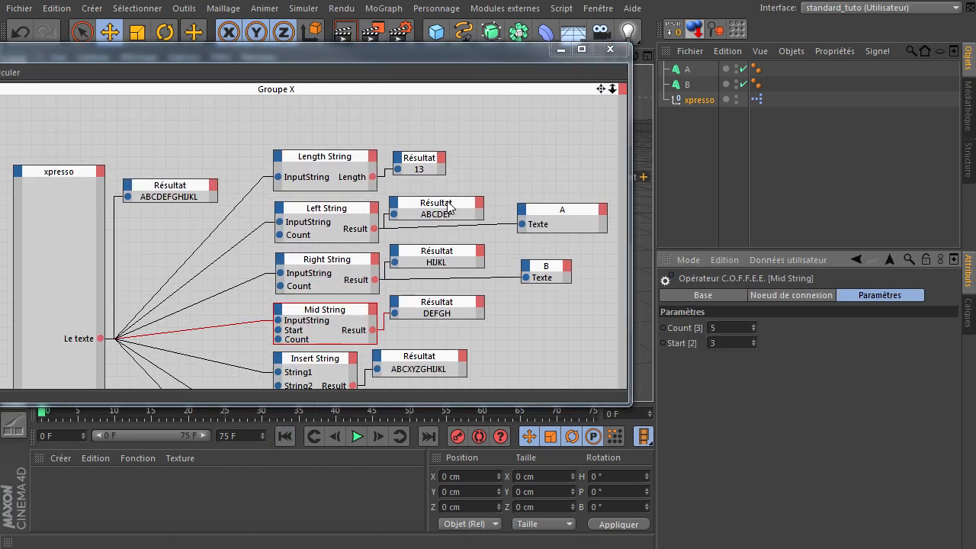
Delete the trailing space from the xpresso null's Le texte and play the animation to refresh the results.
click(699, 100)
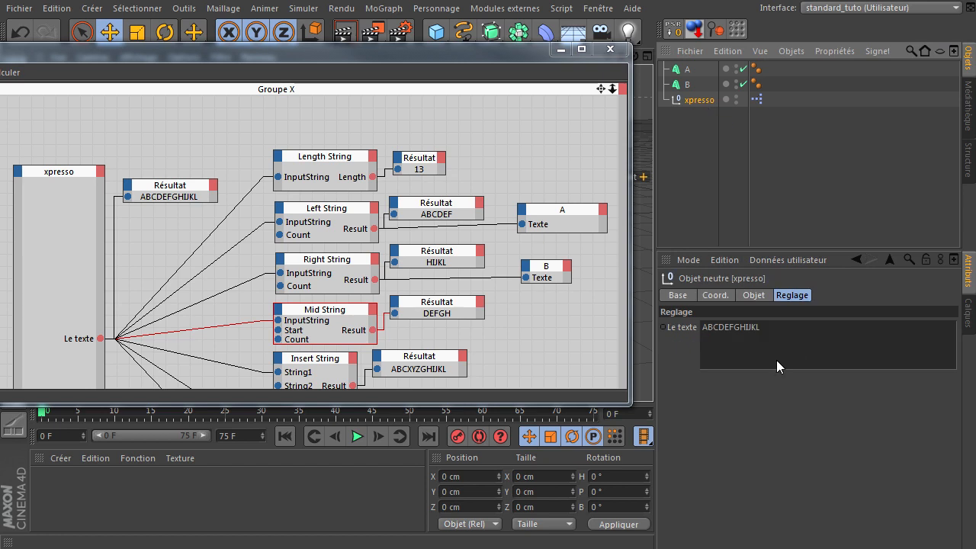
click(807, 326)
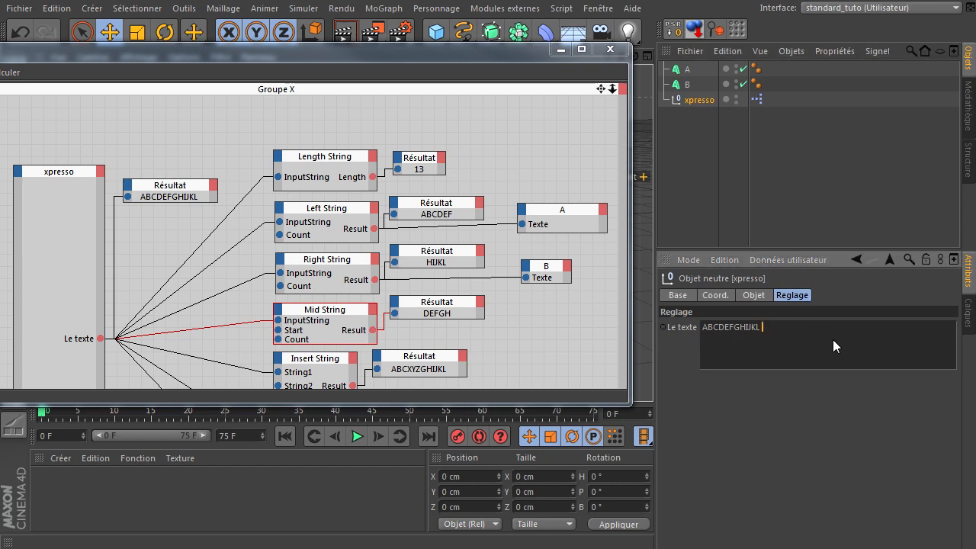
key(BackSpace)
click(358, 436)
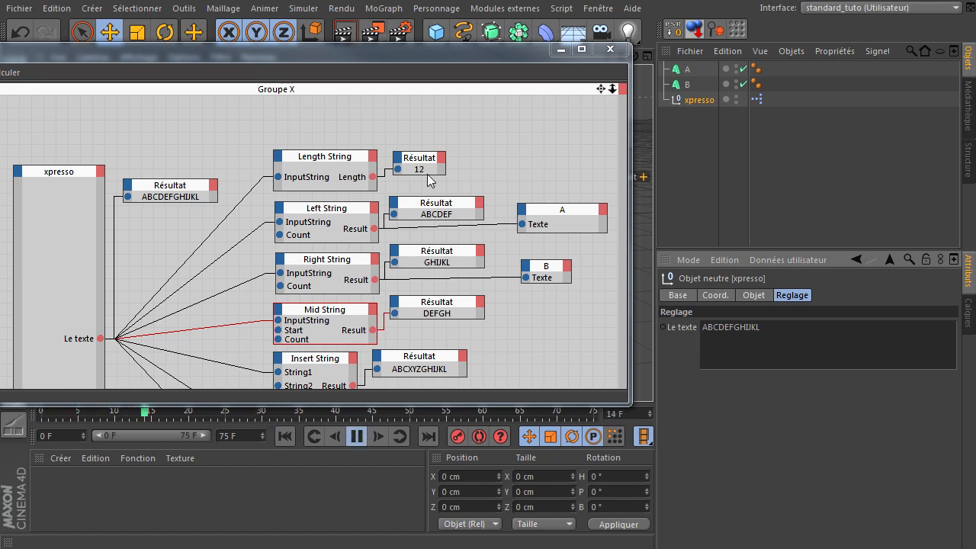
drag(431, 65, 435, 77)
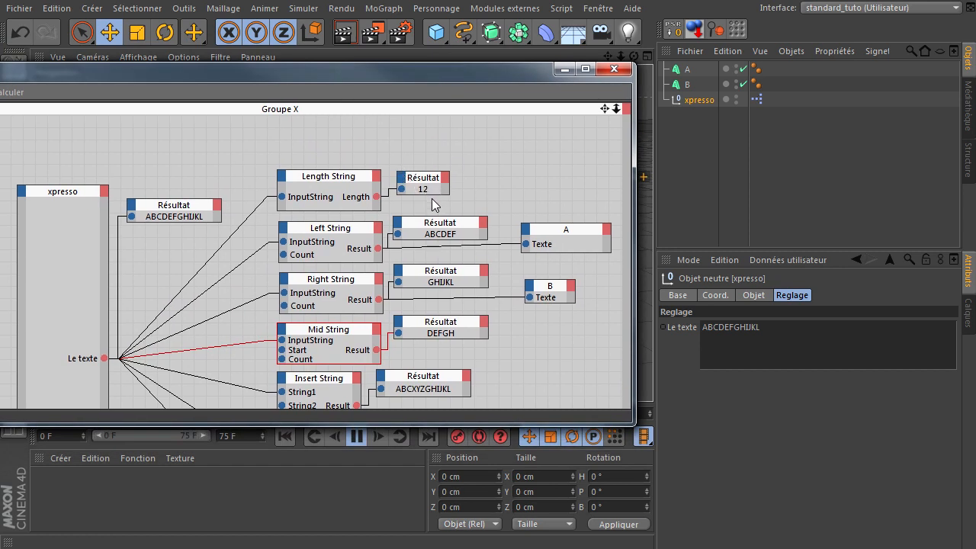
Insert a space between F and G in the xpresso null's Le texte and add a line break at its end.
click(735, 334)
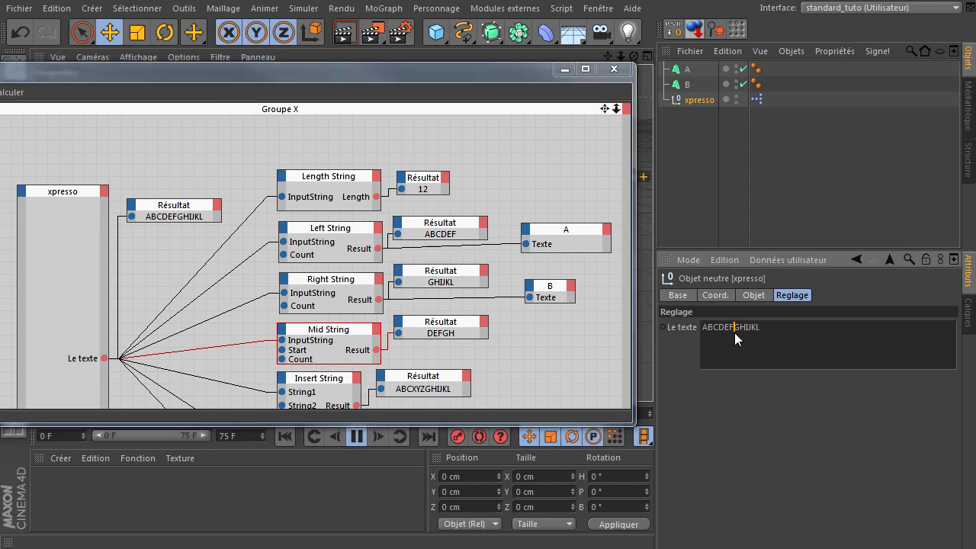
click(795, 341)
click(737, 481)
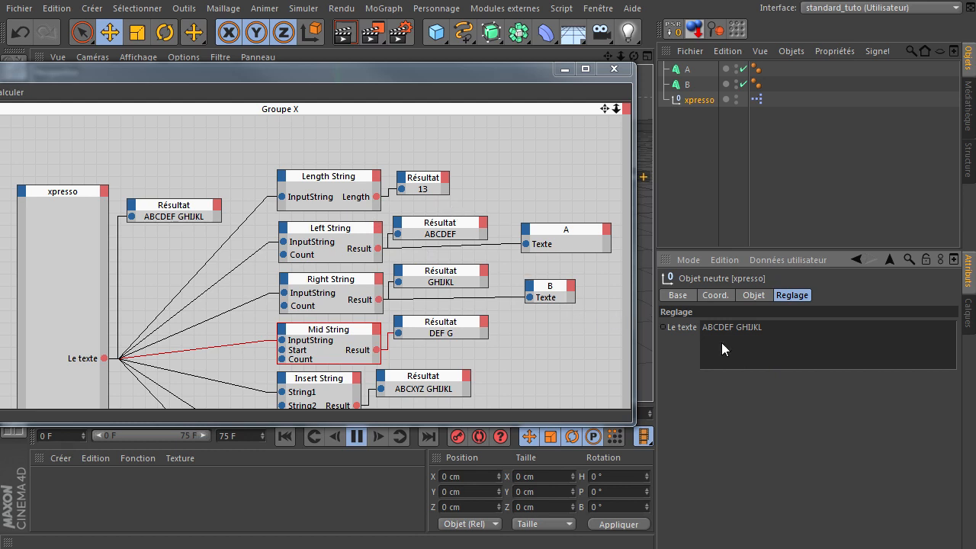
click(825, 345)
key(Return)
click(586, 353)
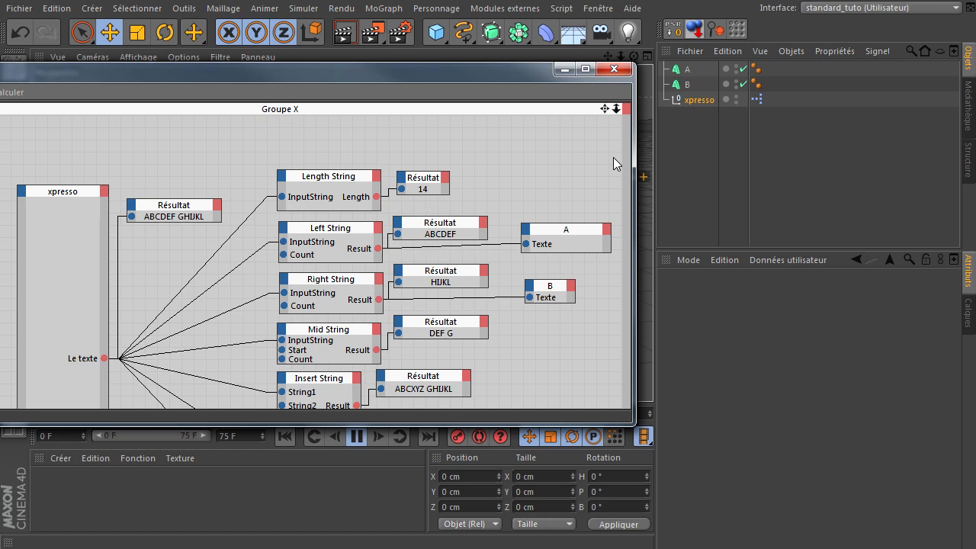
Delete the line break at the end of Le texte and show the Length String node's script.
click(698, 100)
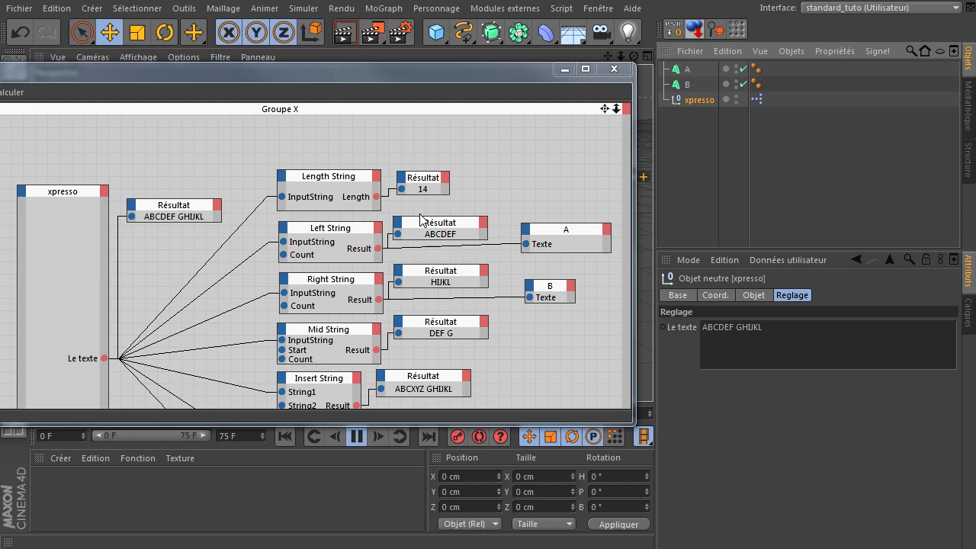
click(831, 351)
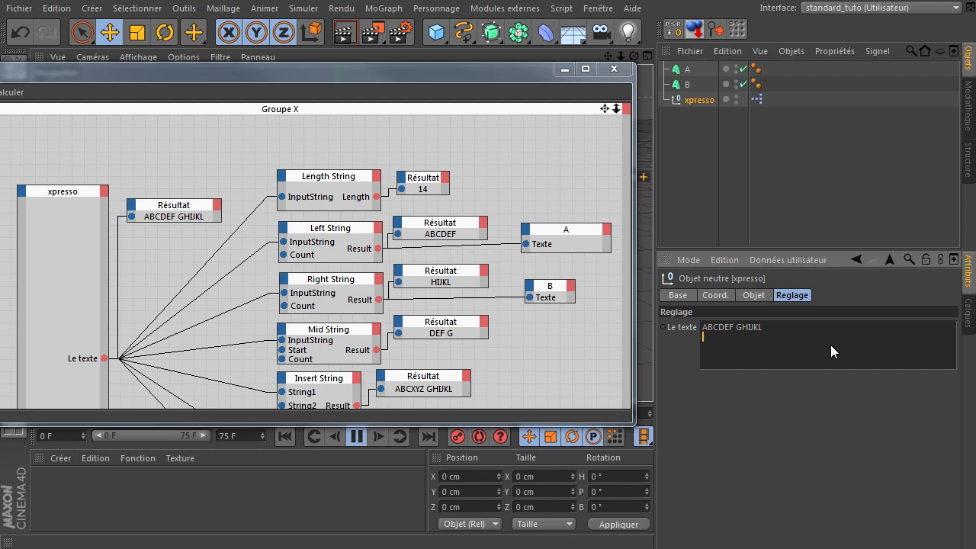
key(BackSpace)
click(539, 160)
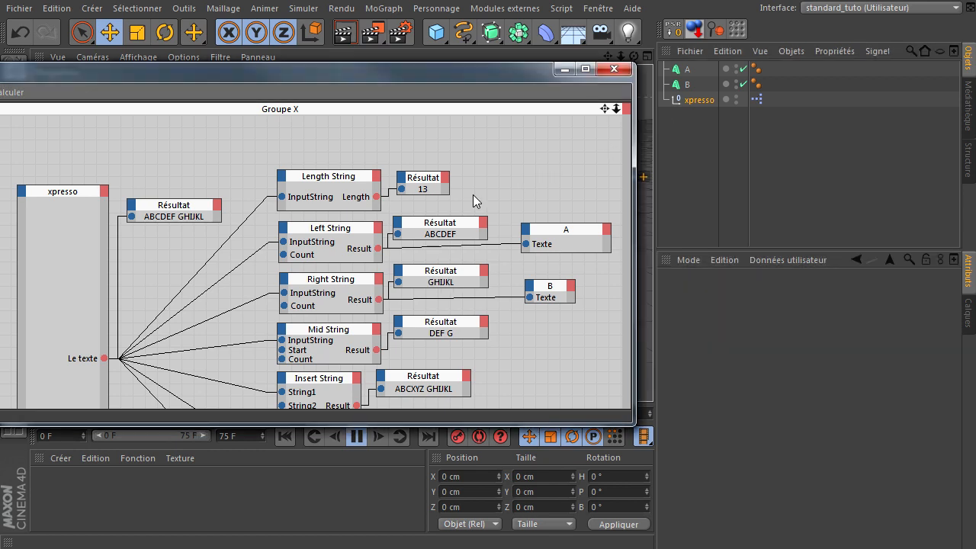
click(329, 179)
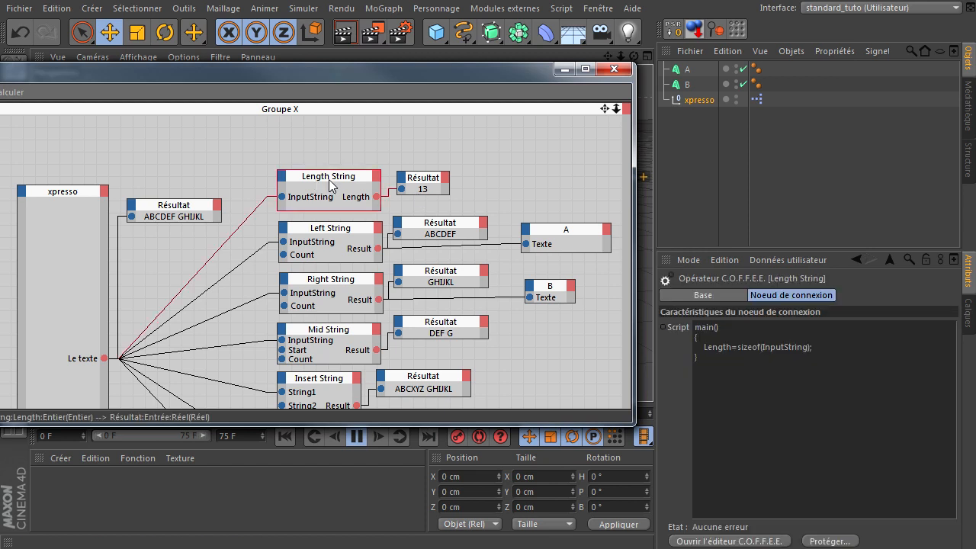
Remove the space between F and G from the xpresso null's Le texte and deselect the null.
click(699, 104)
click(814, 324)
key(Left)
key(Left)
key(Left)
key(Left)
key(Left)
key(Left)
key(BackSpace)
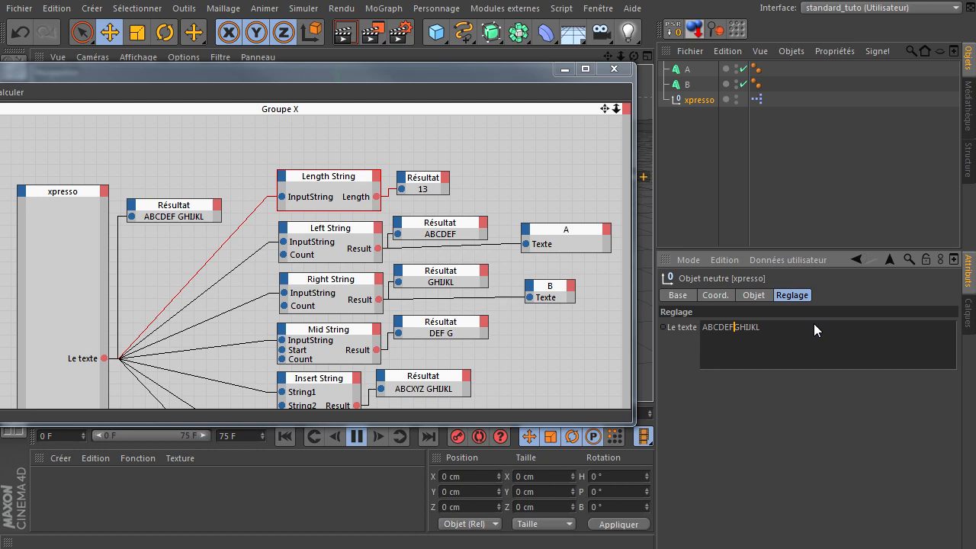
click(692, 219)
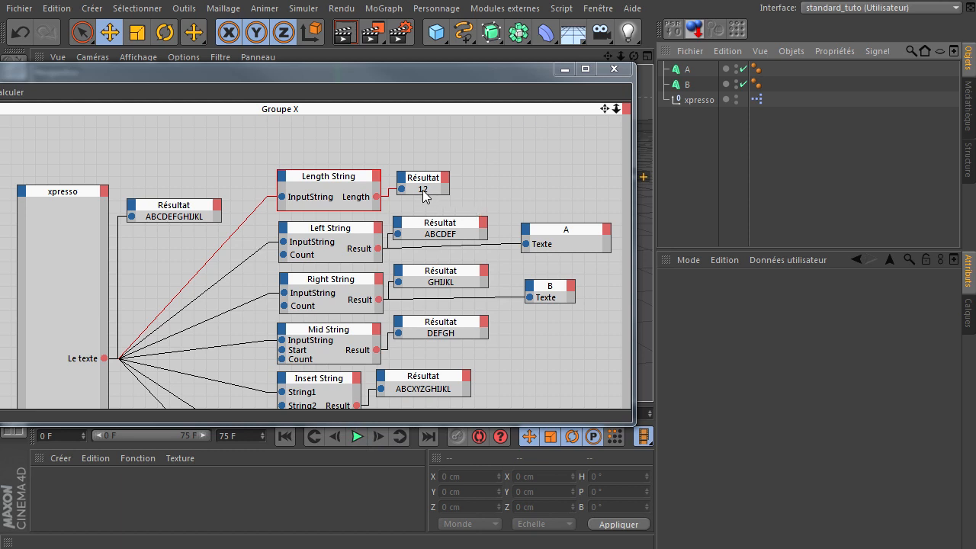
Enlarge the XPresso window and recentre the graph so that all string nodes and their Résultat nodes are in view.
drag(366, 76, 633, 44)
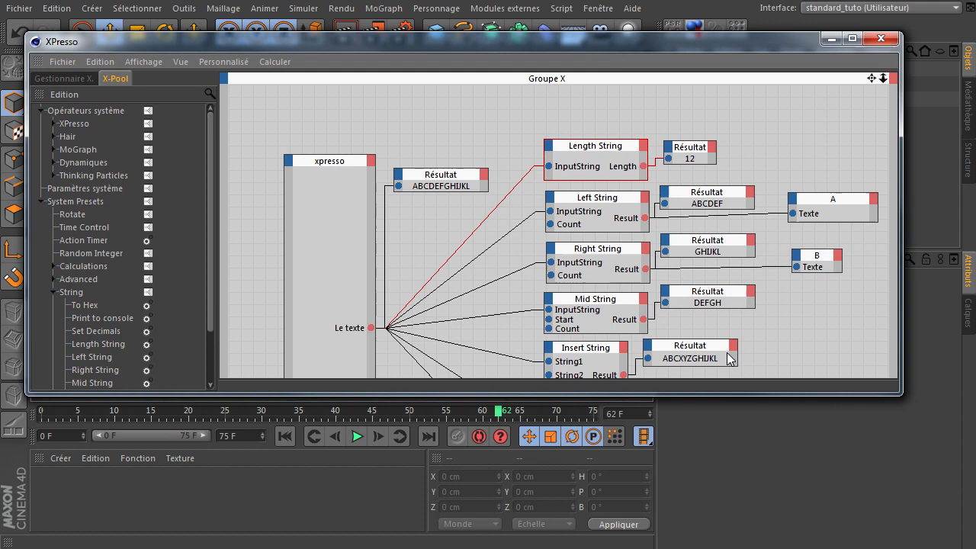
drag(746, 395, 782, 536)
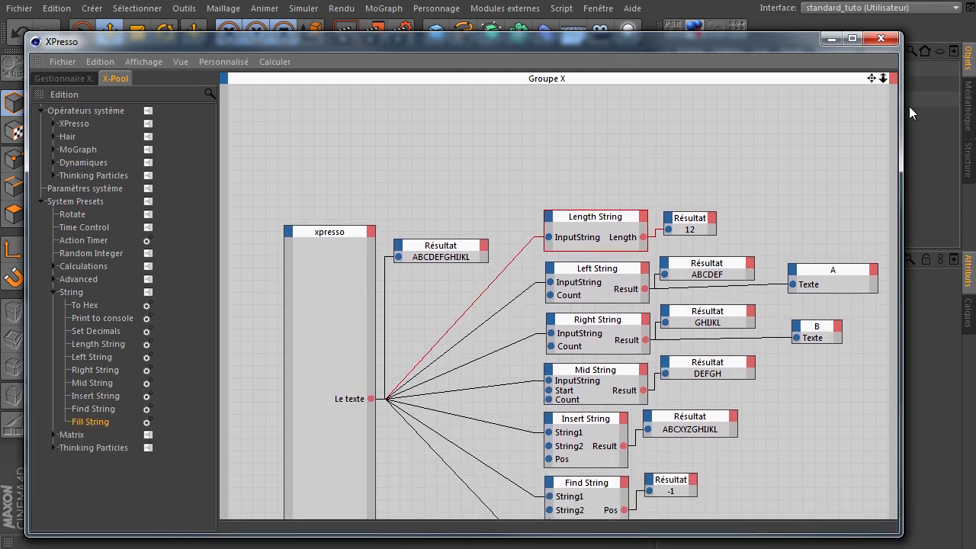
mouse_move(870, 78)
mouse_down()
mouse_move(725, 374)
mouse_move(867, 79)
mouse_up()
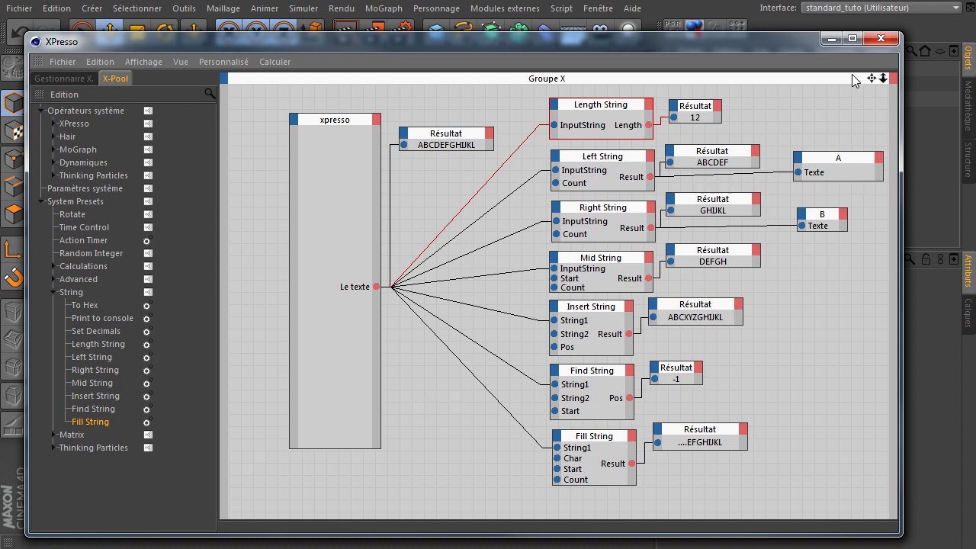
drag(871, 78, 842, 93)
click(820, 360)
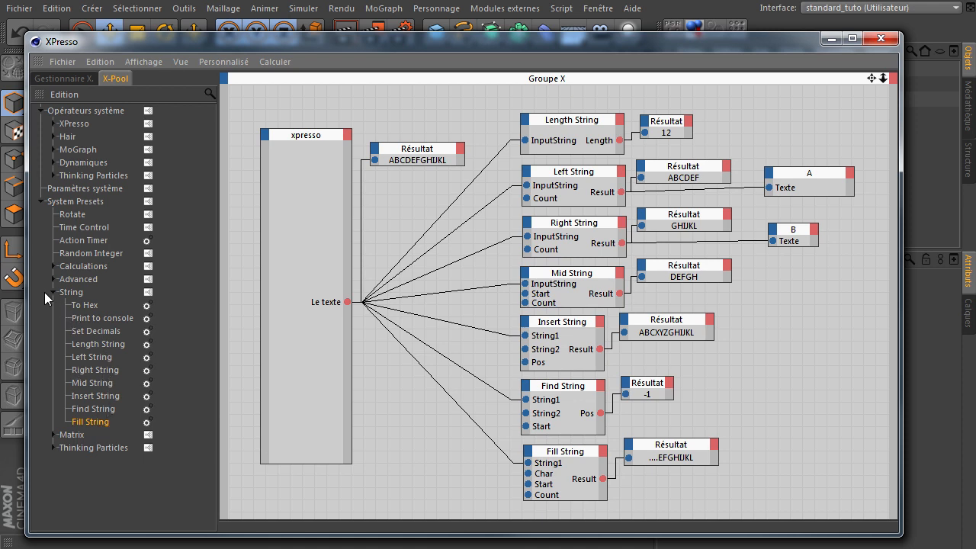
Collapse the String presets in the X-Pool and expand the Advanced presets to examine the available nodes.
click(103, 345)
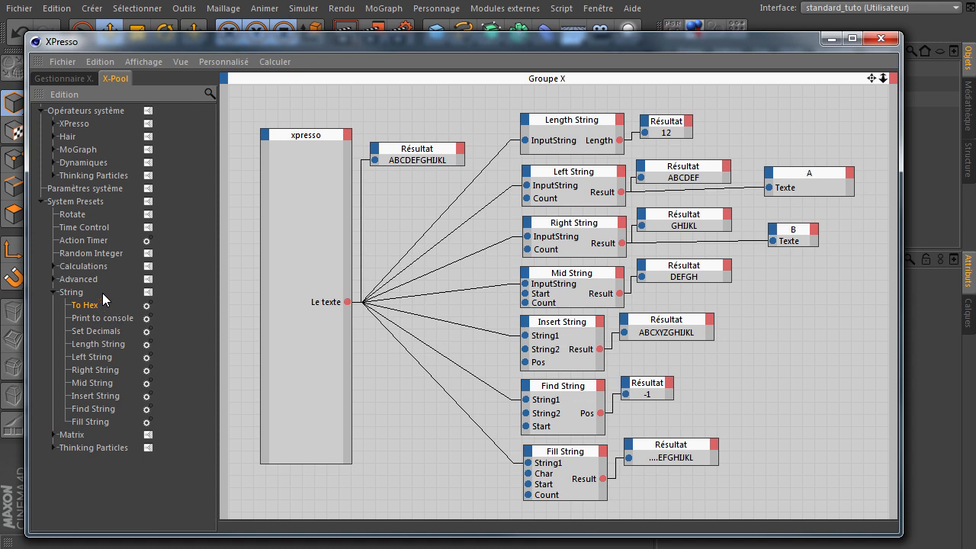
click(54, 292)
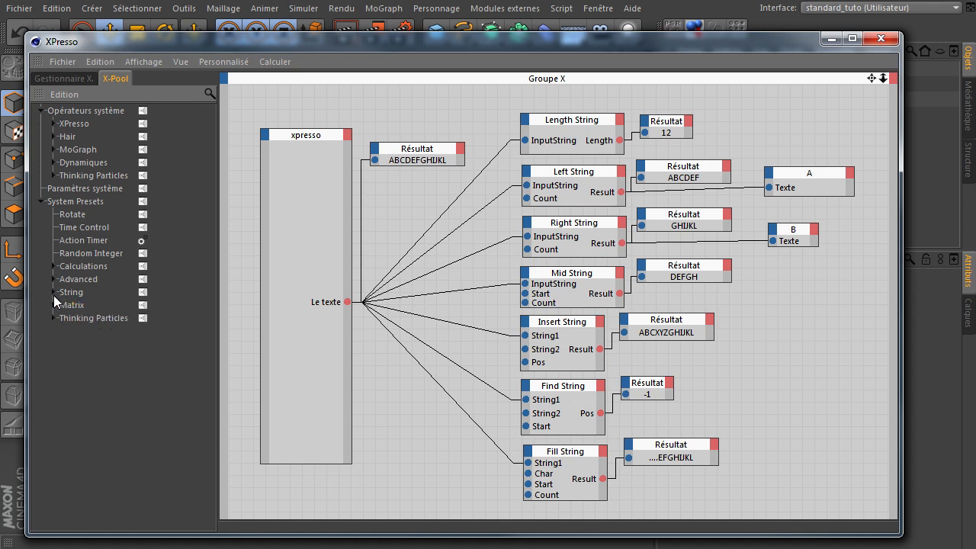
click(53, 279)
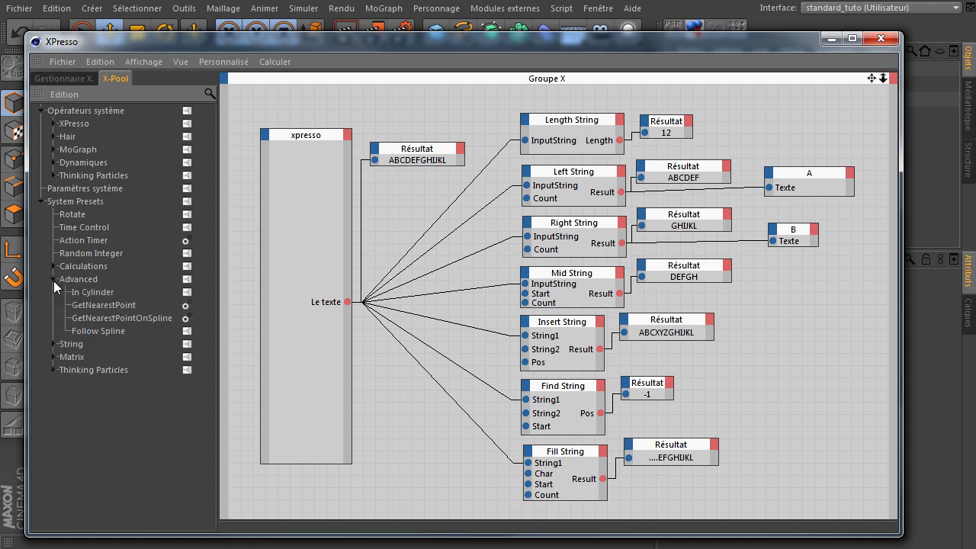
Examine the node lists of the Advanced and Calculations system presets in the X-Pool, leaving both groups collapsed.
click(87, 293)
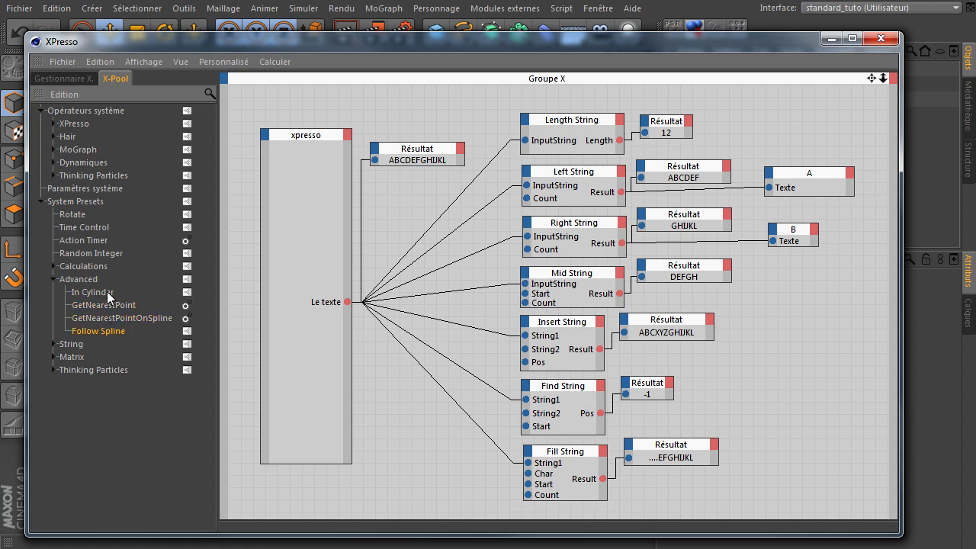
click(53, 281)
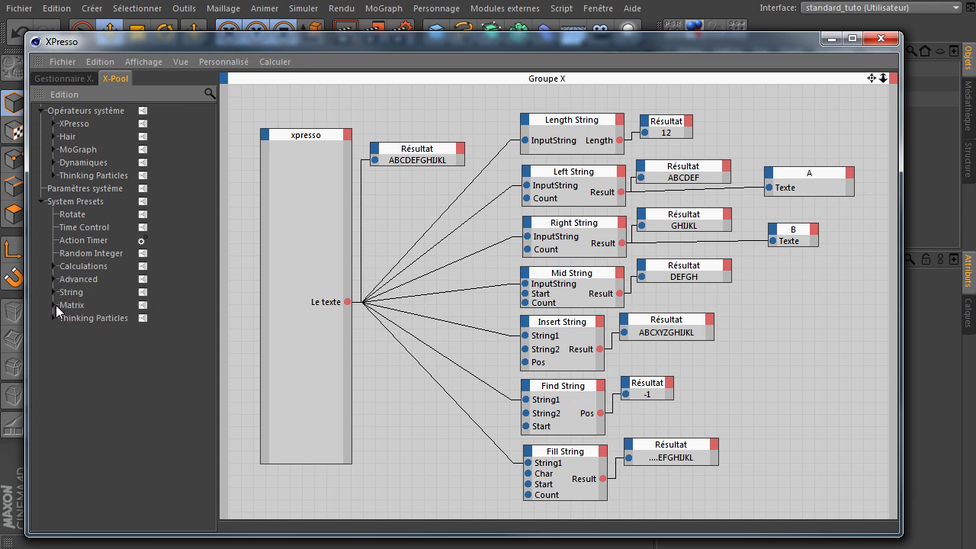
click(53, 265)
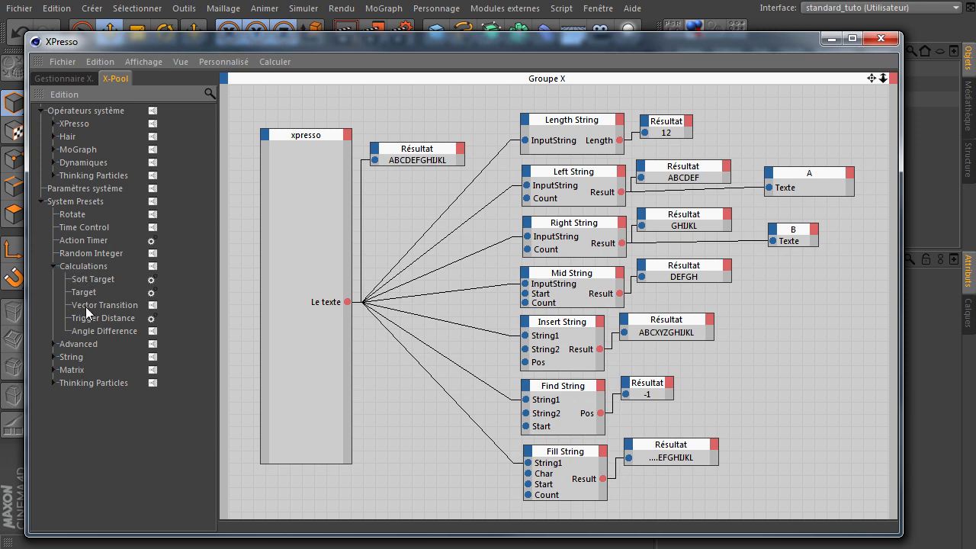
click(54, 266)
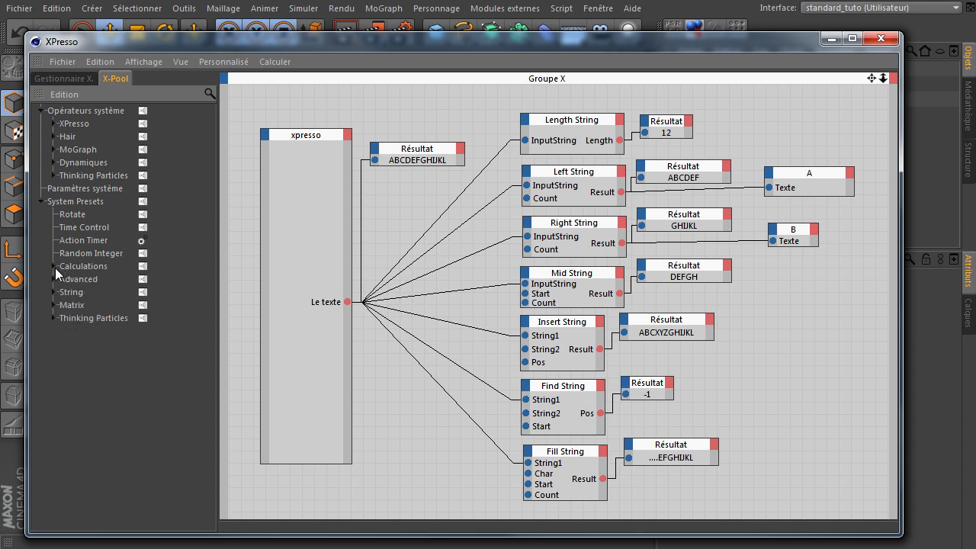
click(56, 282)
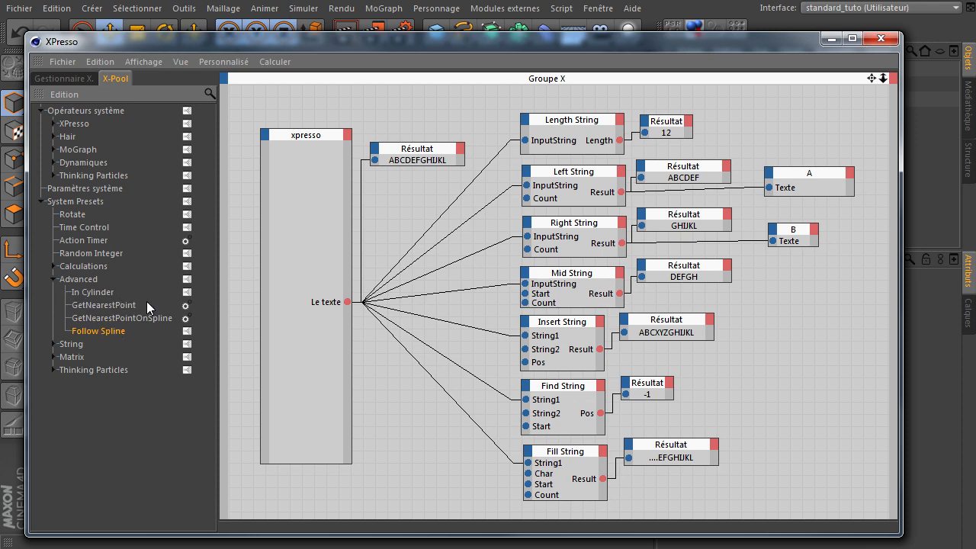
click(54, 280)
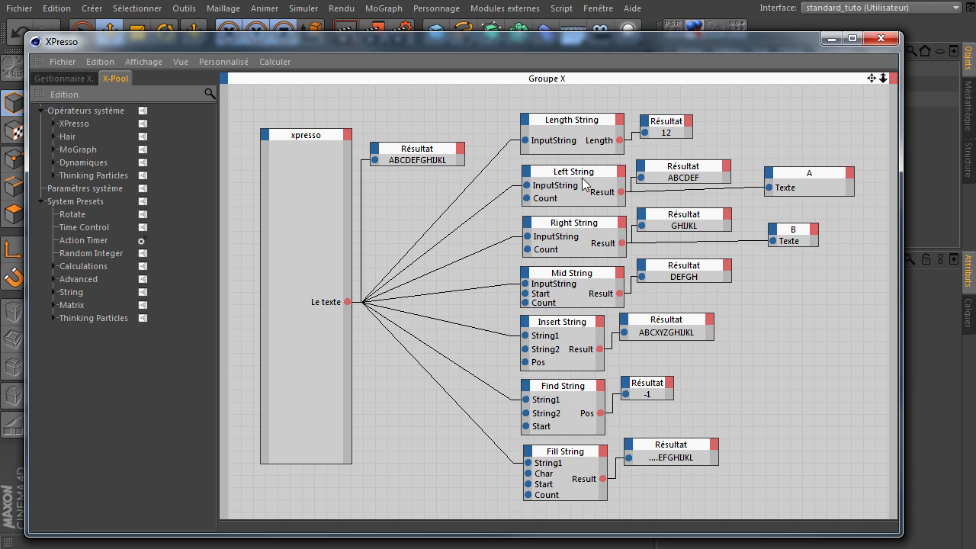
Move the XPresso window down to uncover the viewport texts and show the xpresso null's Le texte setting.
click(556, 227)
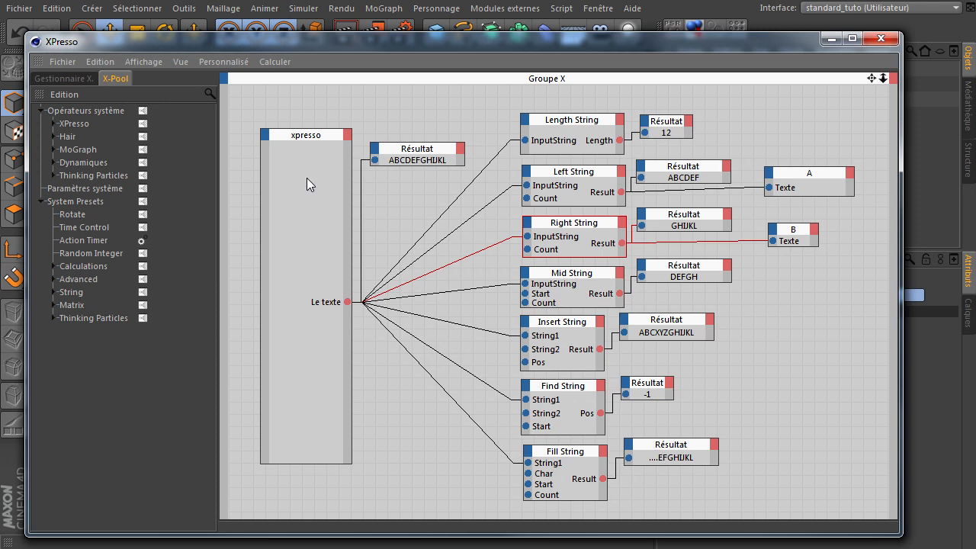
click(299, 304)
drag(493, 48, 508, 409)
click(699, 100)
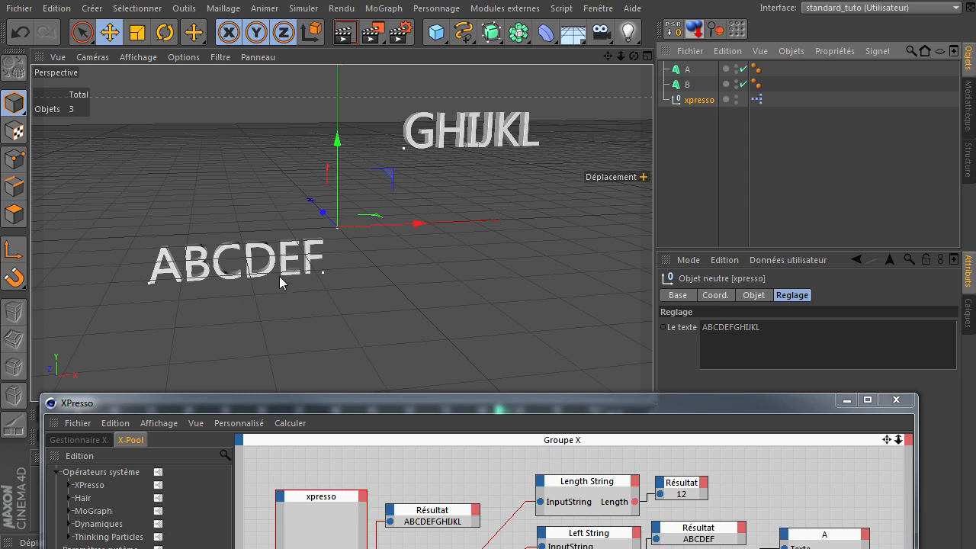
Bring the XPresso window back up so the whole string graph is in view, and select the Find String node.
drag(380, 402, 412, 83)
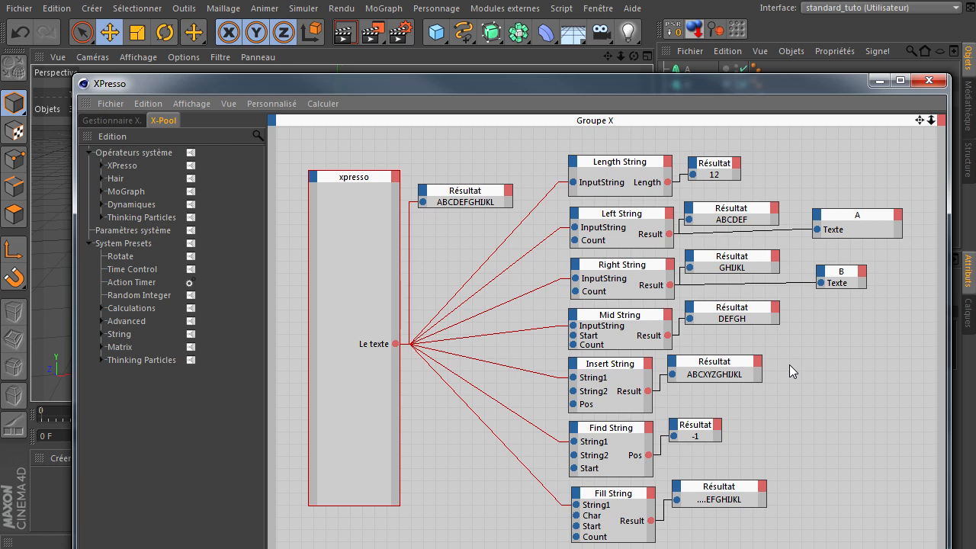
click(616, 473)
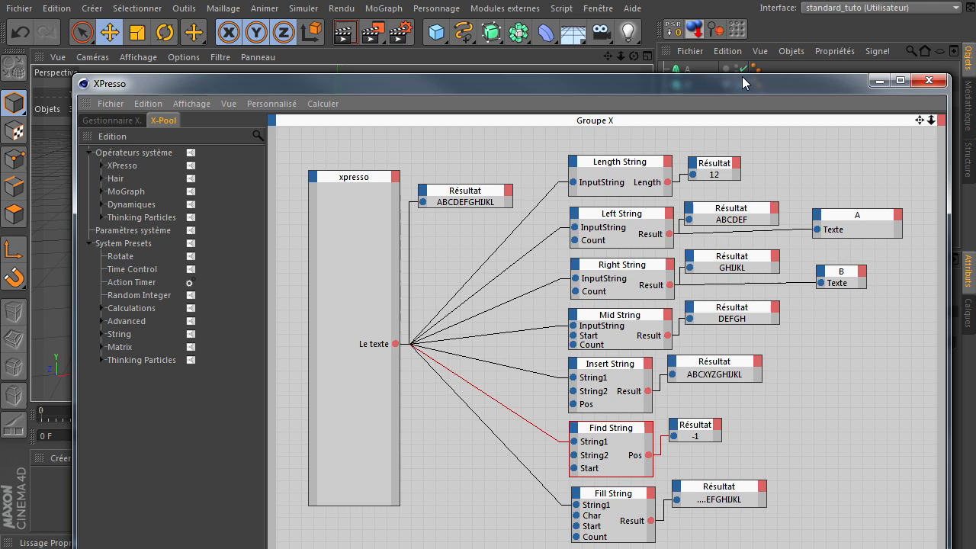
drag(709, 84, 608, 39)
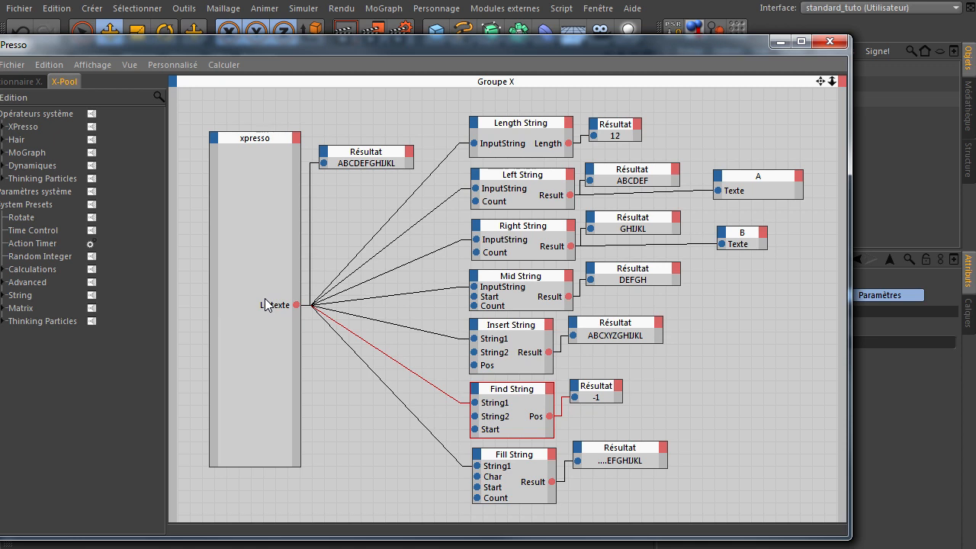
Reposition the Length String node above Left String, slightly nearer the xpresso node, and close the XPresso window.
drag(502, 126, 371, 198)
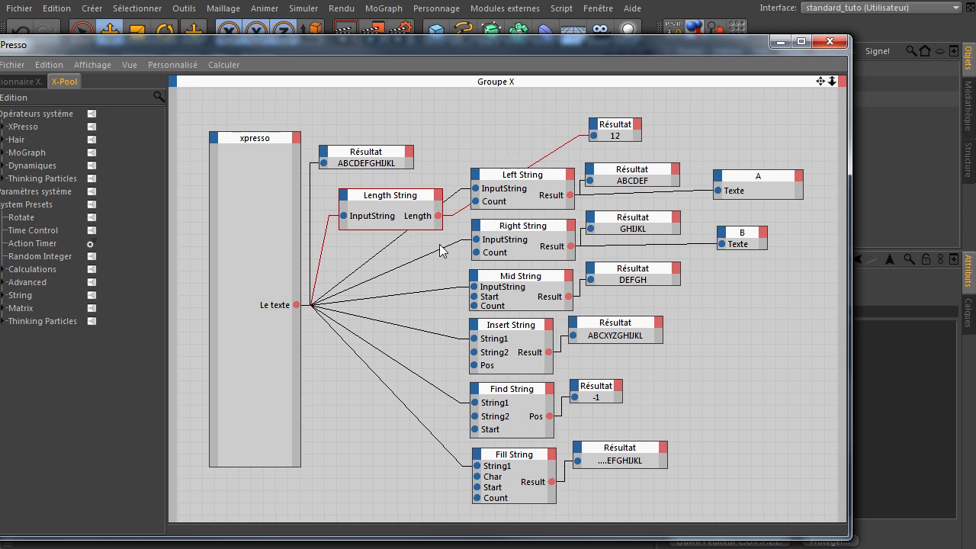
drag(406, 195, 516, 122)
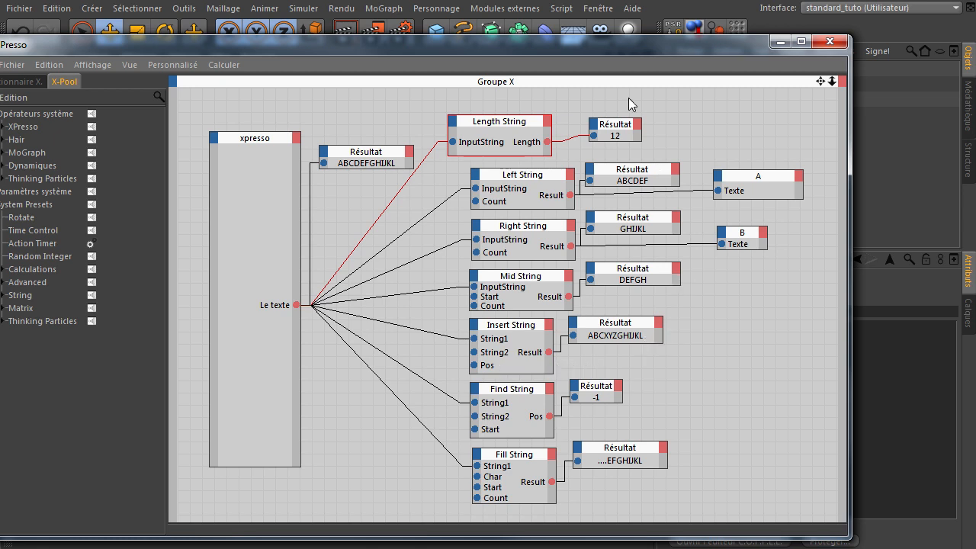
drag(619, 46, 682, 49)
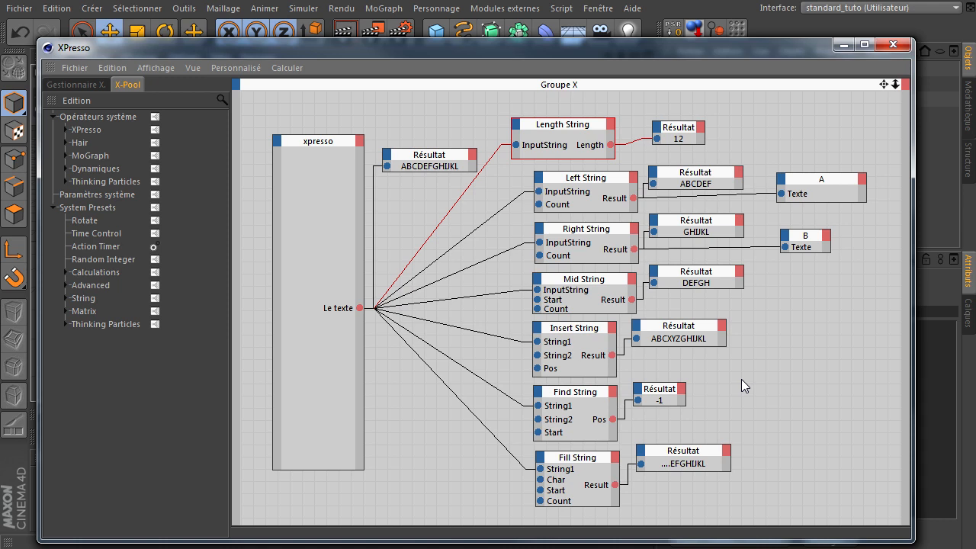
click(895, 45)
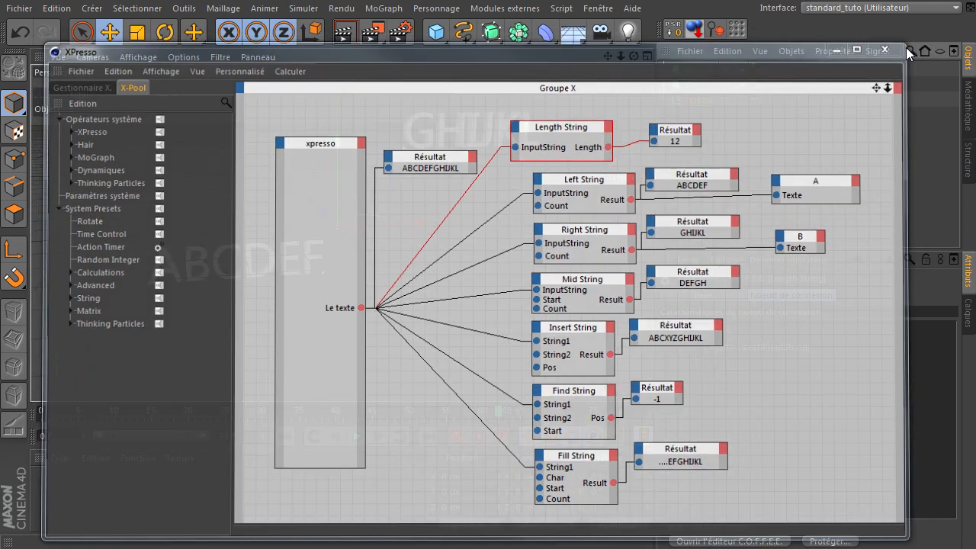